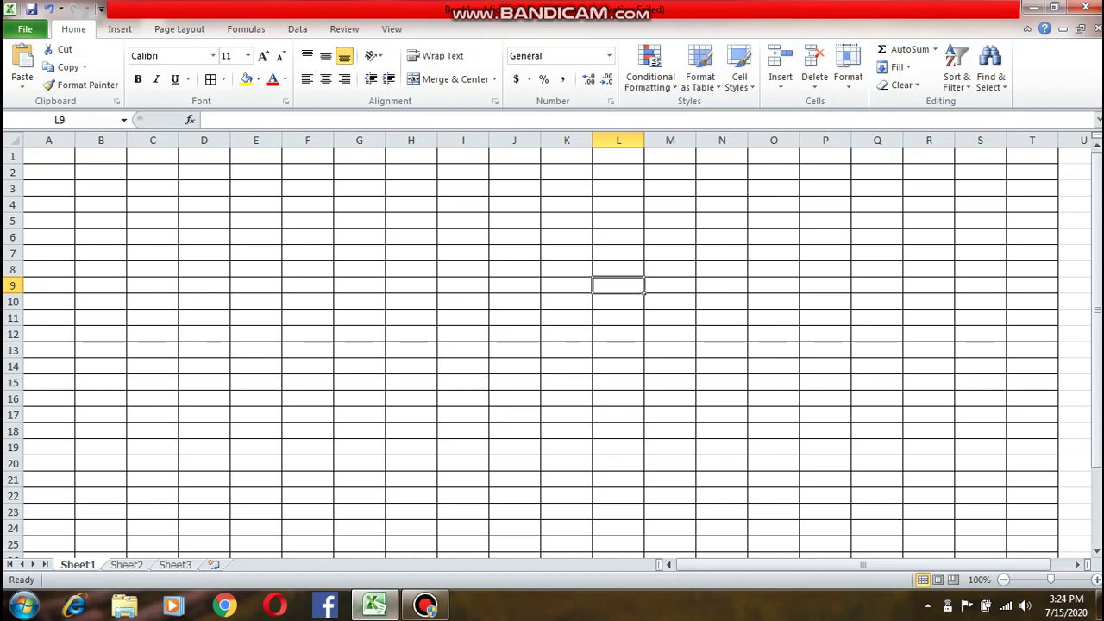
left_click(307, 431)
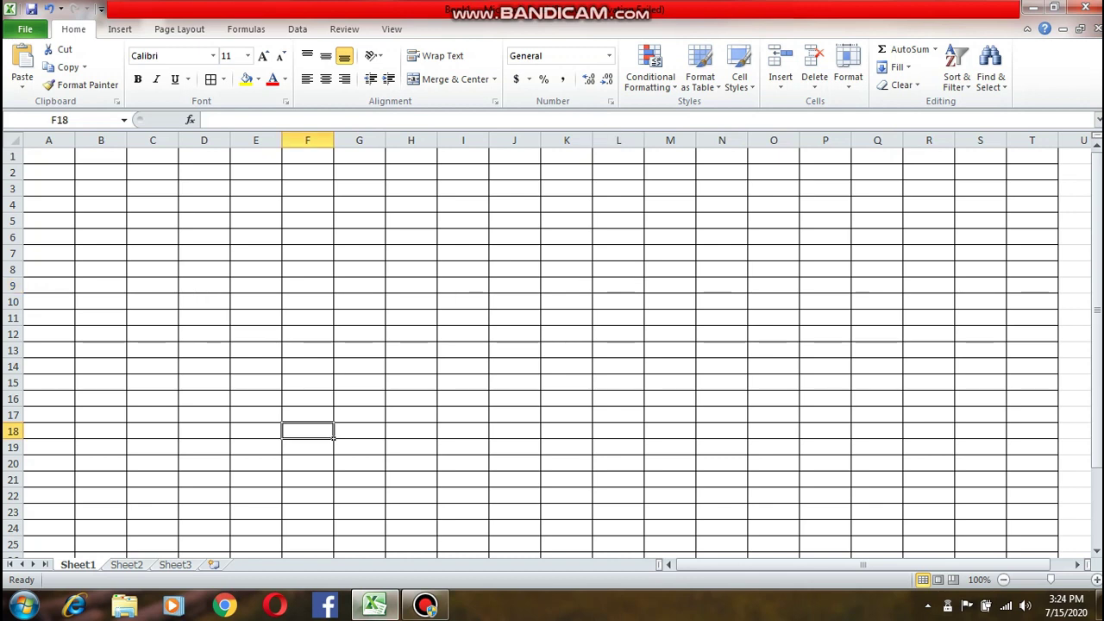
left_click(256, 253)
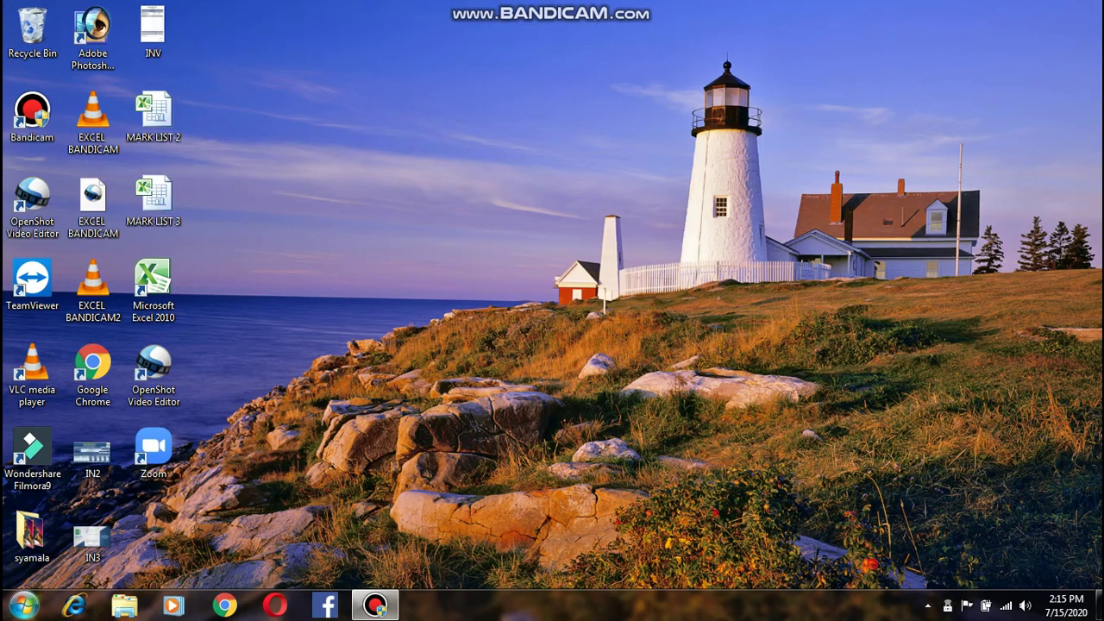
left_click(24, 604)
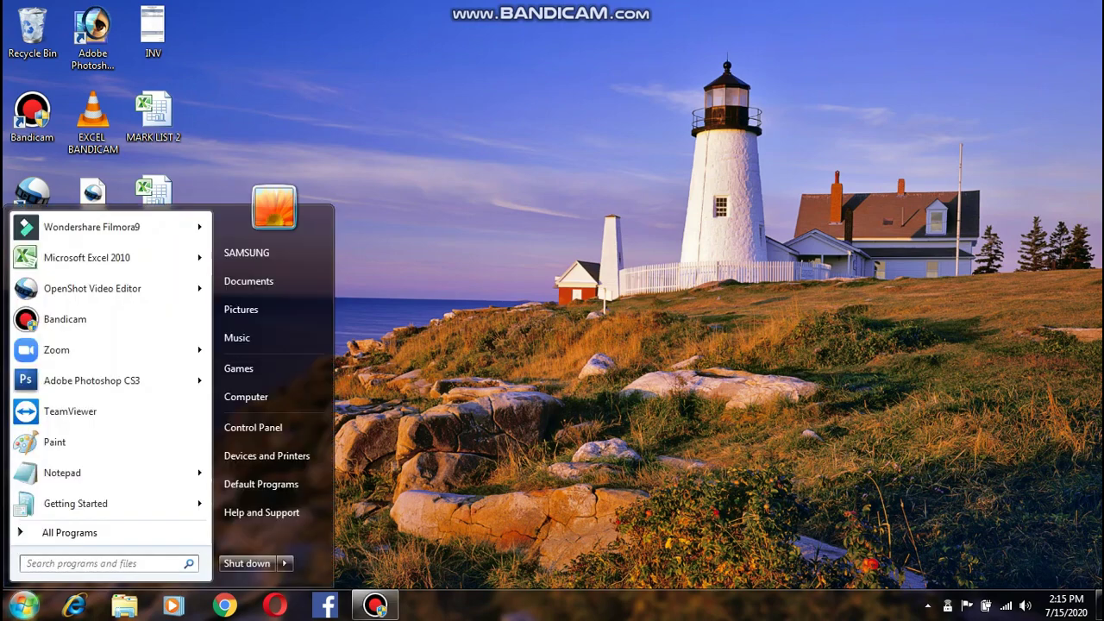
left_click(69, 532)
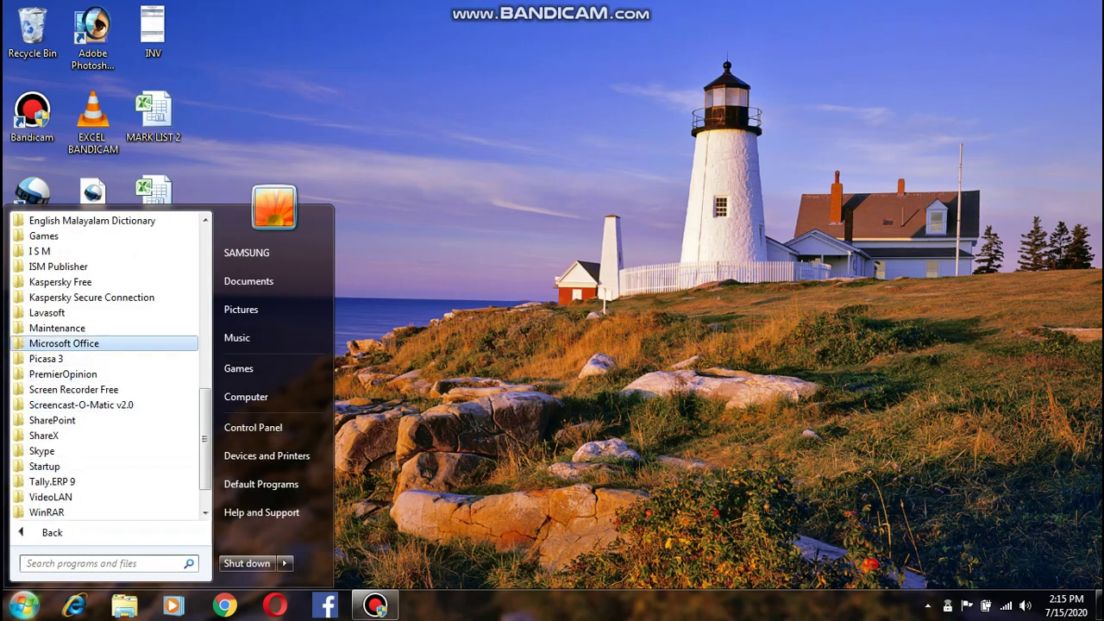
left_click(64, 343)
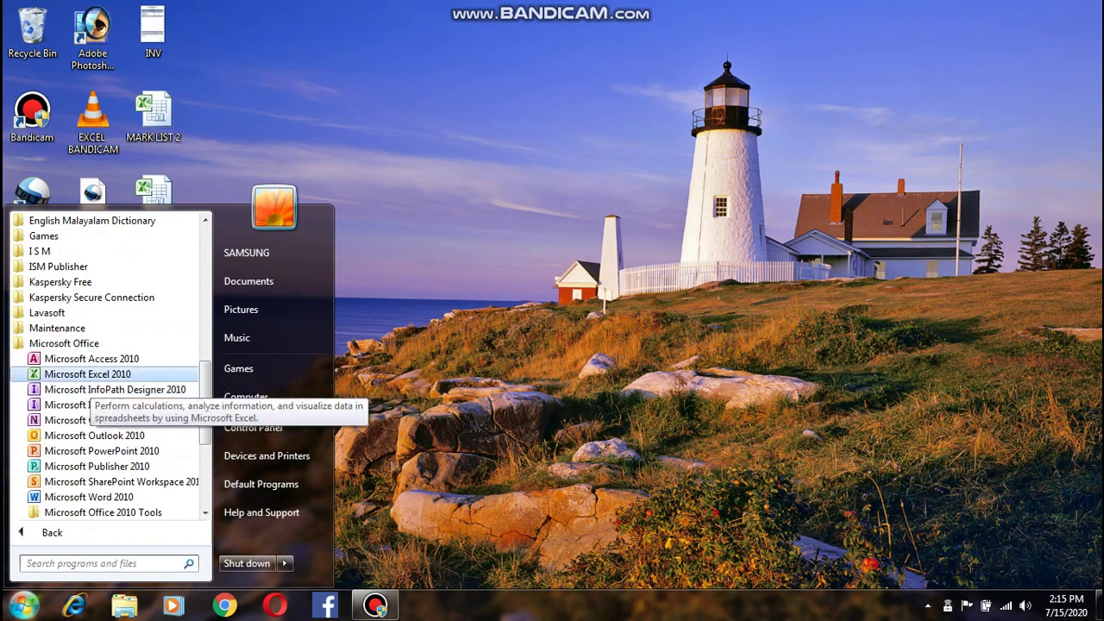
left_click(91, 375)
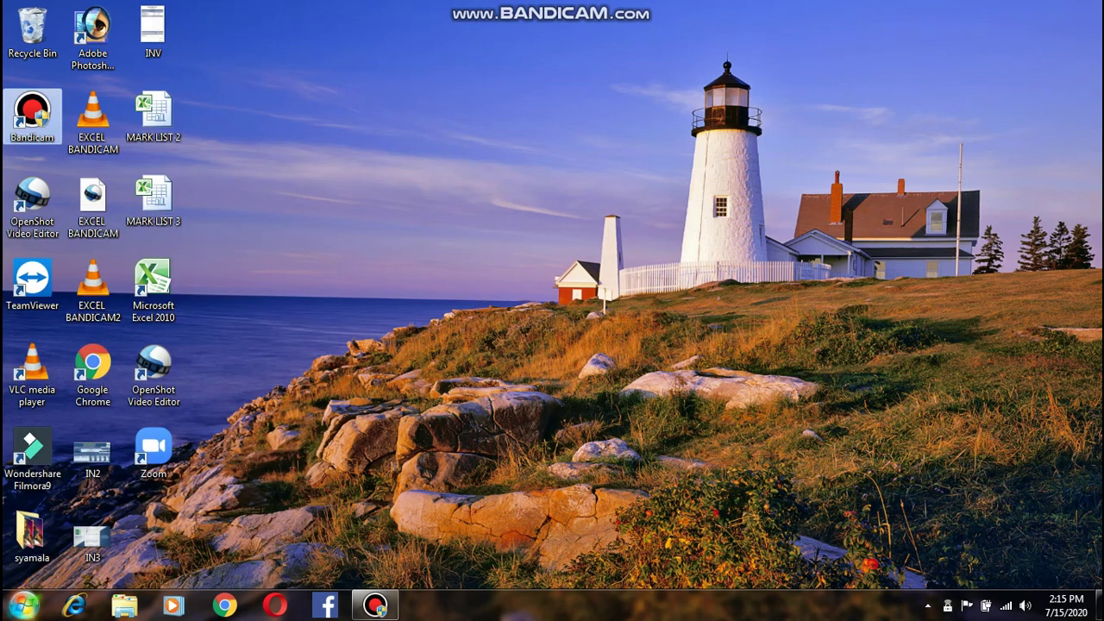
left_click(23, 605)
mouse_move(108, 258)
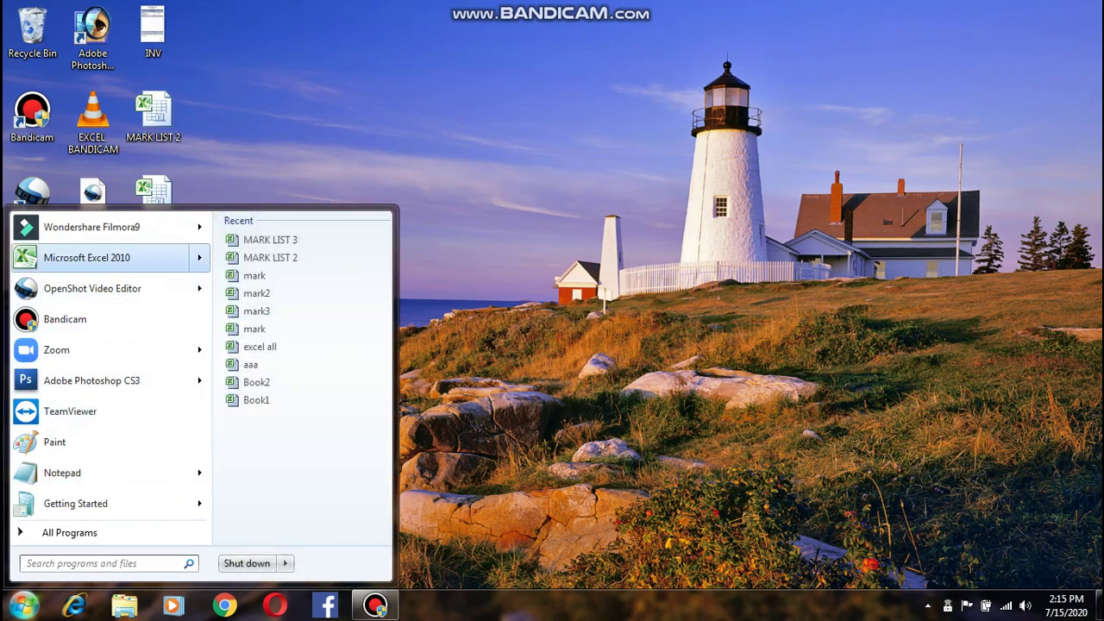
- Launch Microsoft Excel 2010 through a program search for EXCEL and maximize its window
double_click(23, 605)
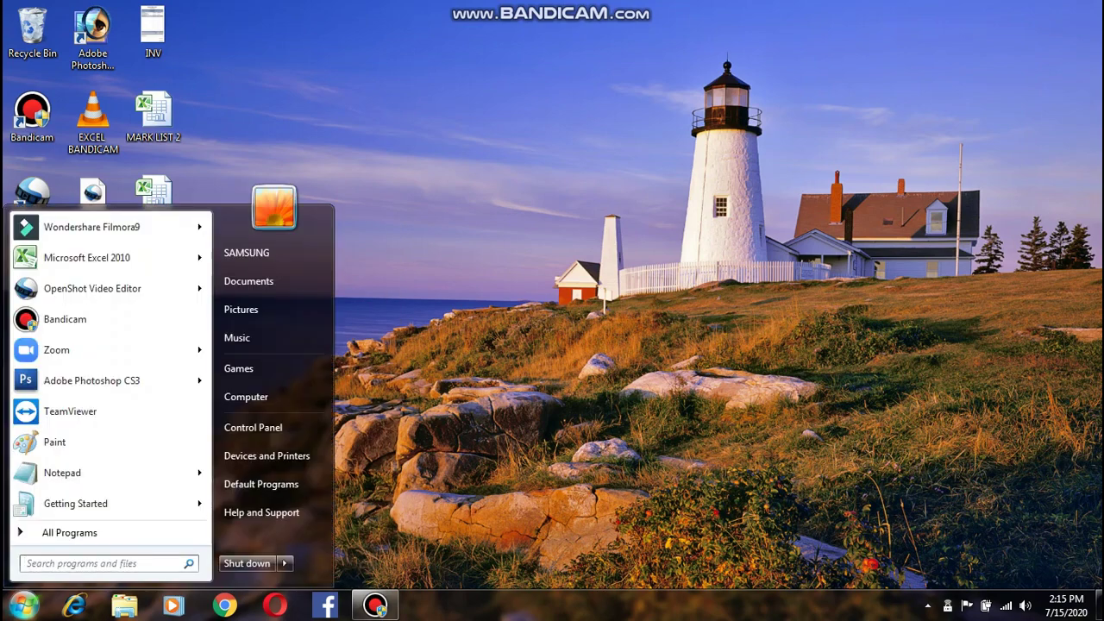
left_click(99, 563)
type("EXCEL")
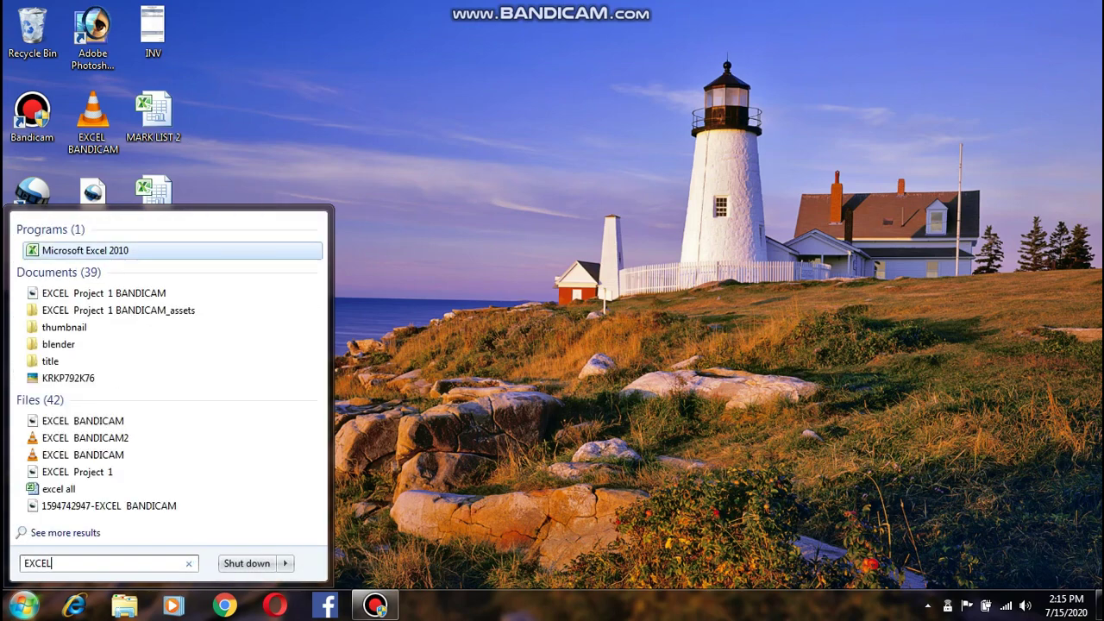
key("Return")
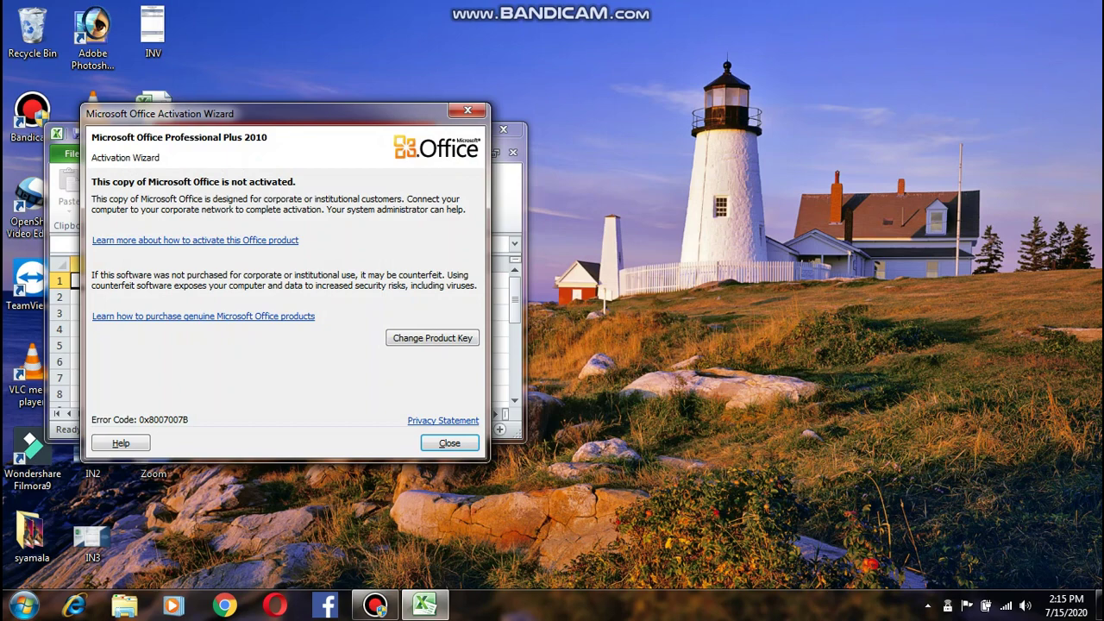
key("Return")
left_click(472, 129)
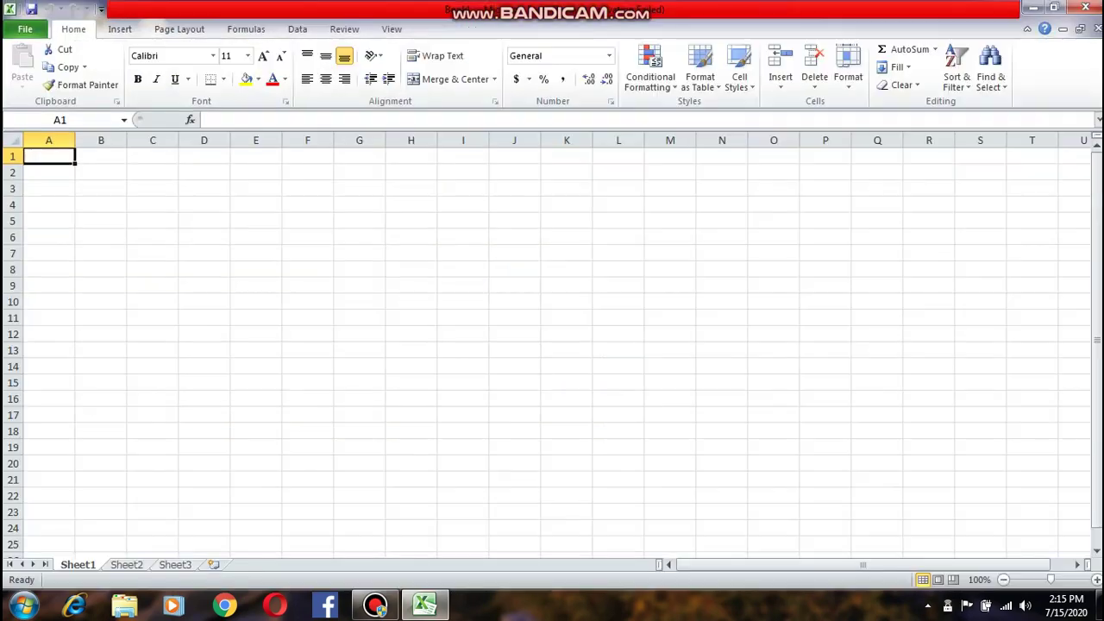
- Look through the worksheets from Sheet1 to Sheet3, selecting sample cells K10 and G19 on Sheet1 and J11 on Sheet2
left_click(567, 302)
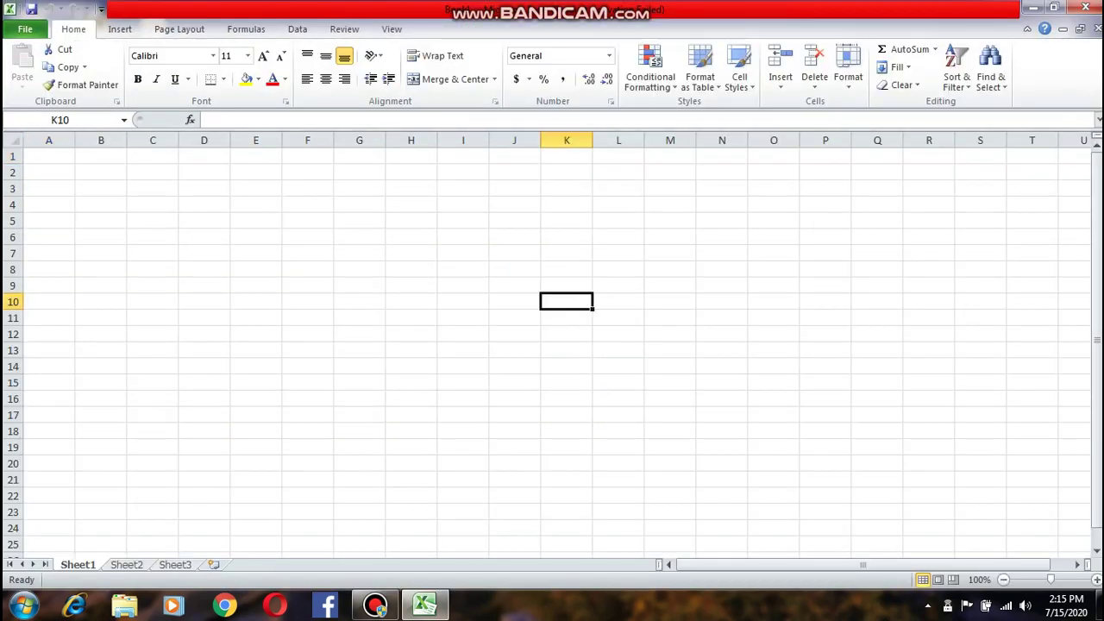
left_click(360, 447)
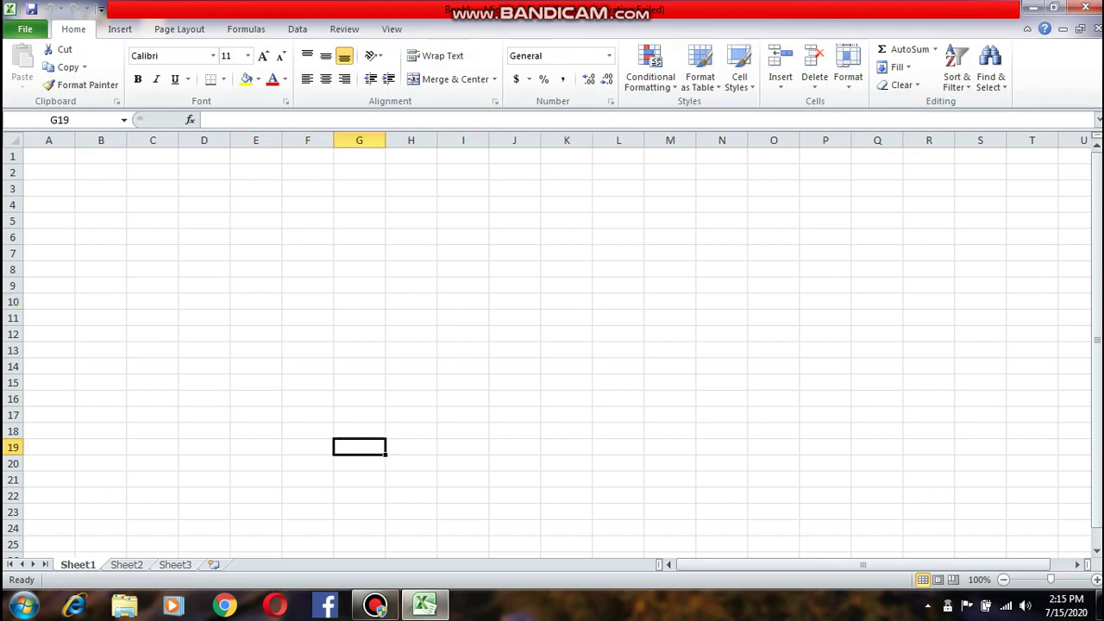
key("ctrl+Page_Down")
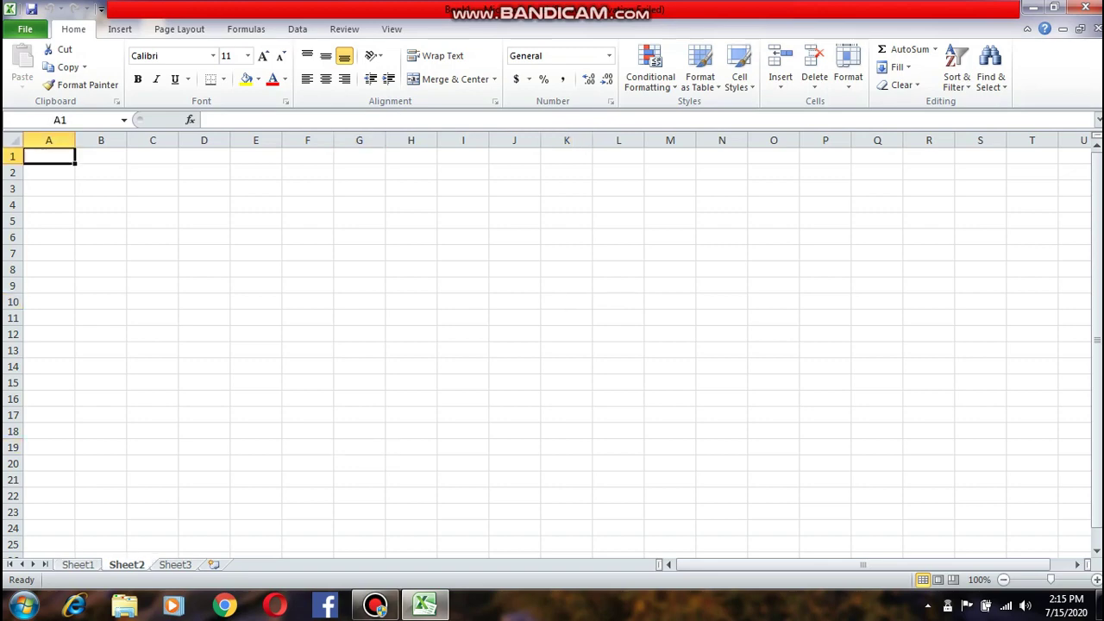
left_click(515, 318)
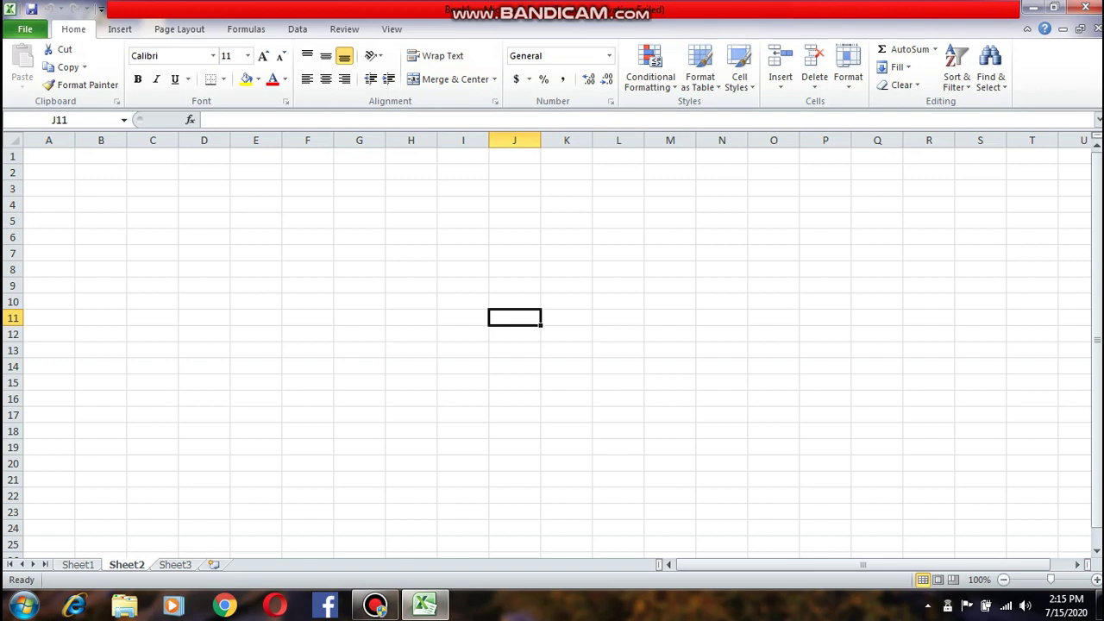
key("ctrl+Page_Up")
key("ctrl+Page_Down")
key("ctrl+Page_Down")
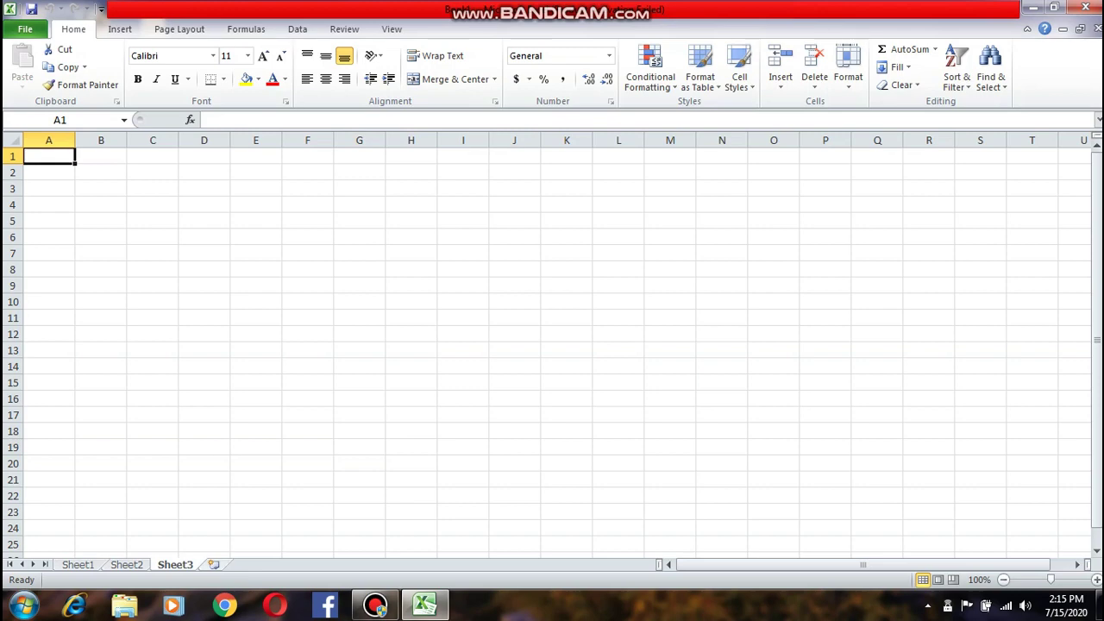
- Add five new worksheets after Sheet3, up to Sheet8
key("shift+F11")
key("shift+F11")
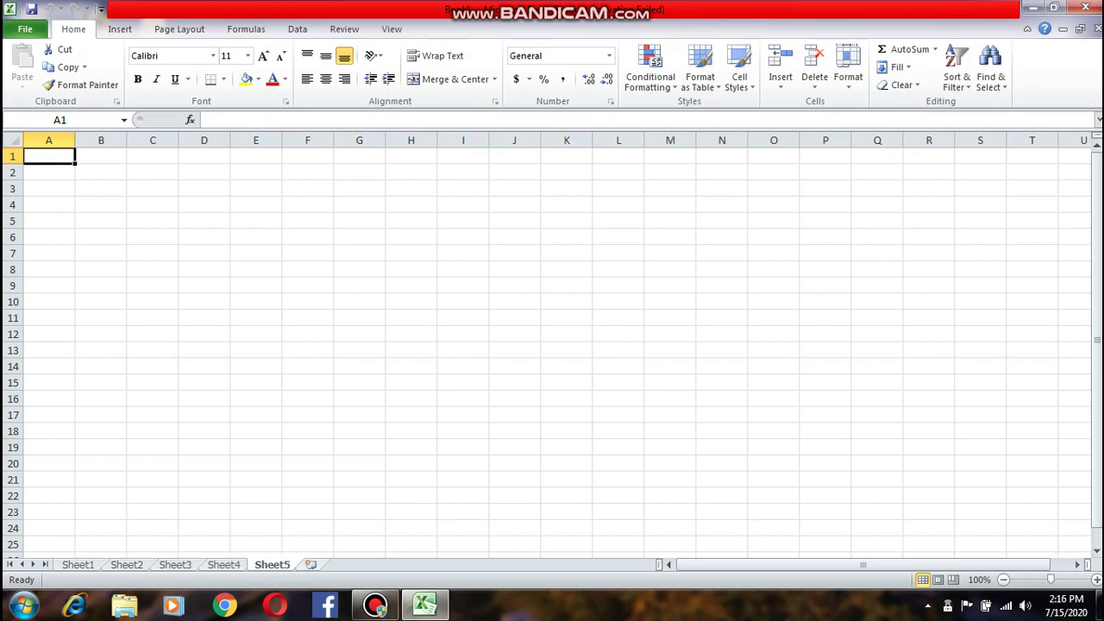
key("shift+F11")
key("shift+F11")
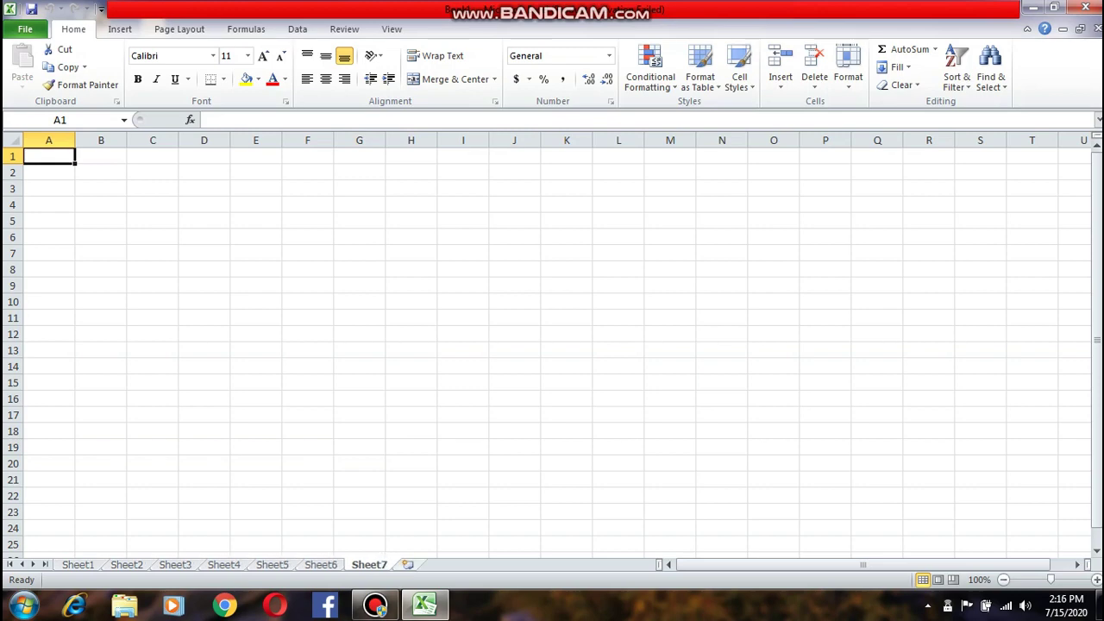
left_click(408, 564)
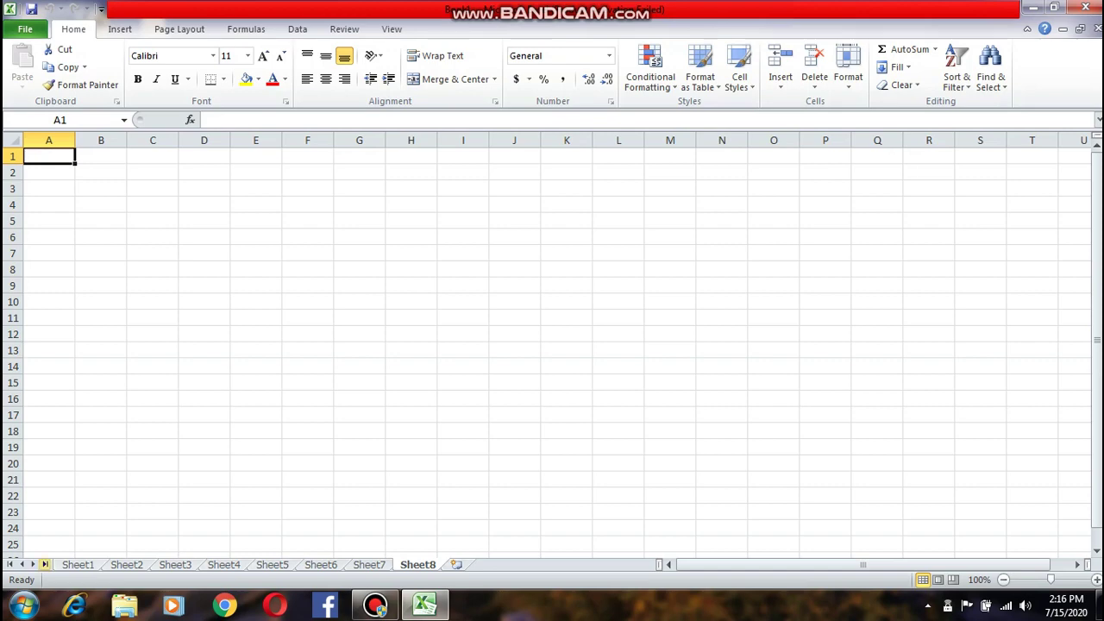
- Switch to Sheet1 and view its tab color options without applying a color
right_click(92, 564)
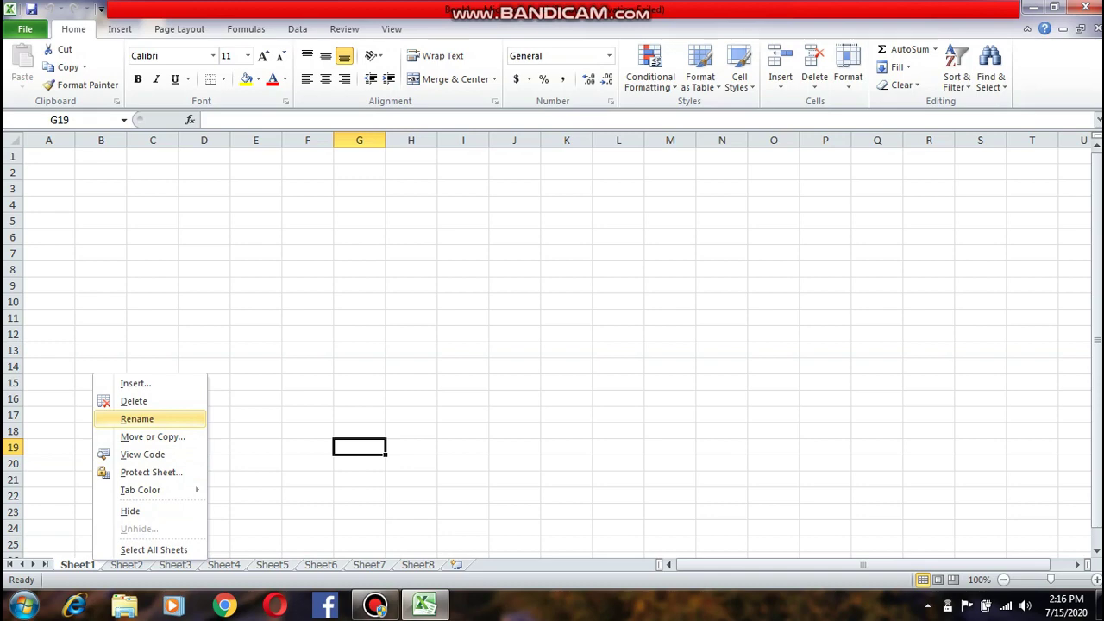
mouse_move(141, 490)
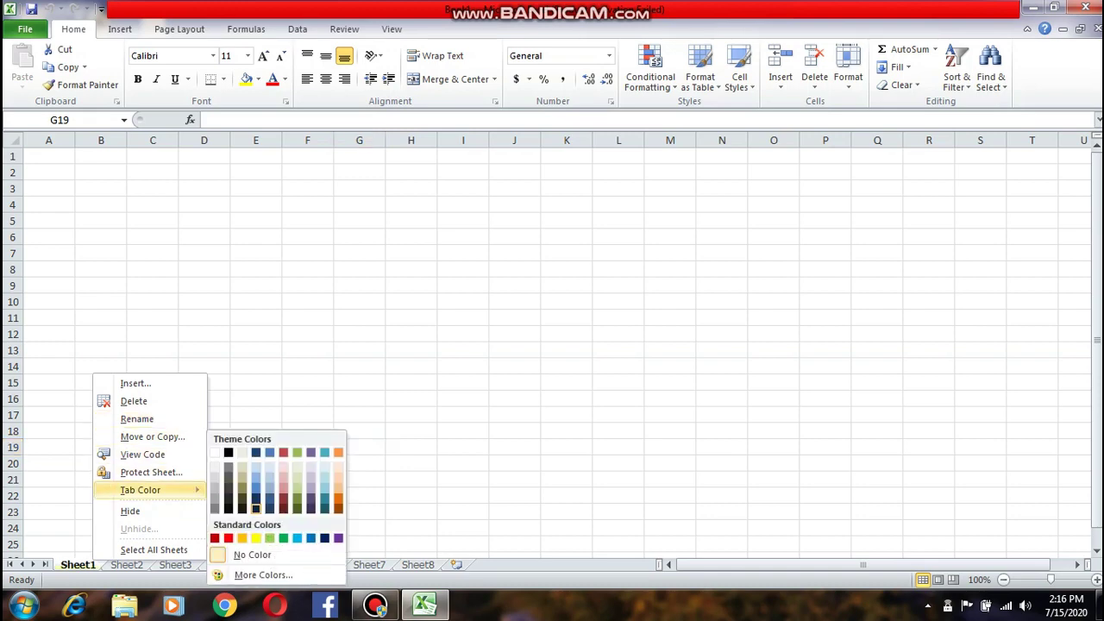
left_click(412, 319)
left_click(412, 319)
- Select sample ranges down columns G and L and across rows 10 and 9, ending on cell I3
left_click_drag(359, 172, 359, 528)
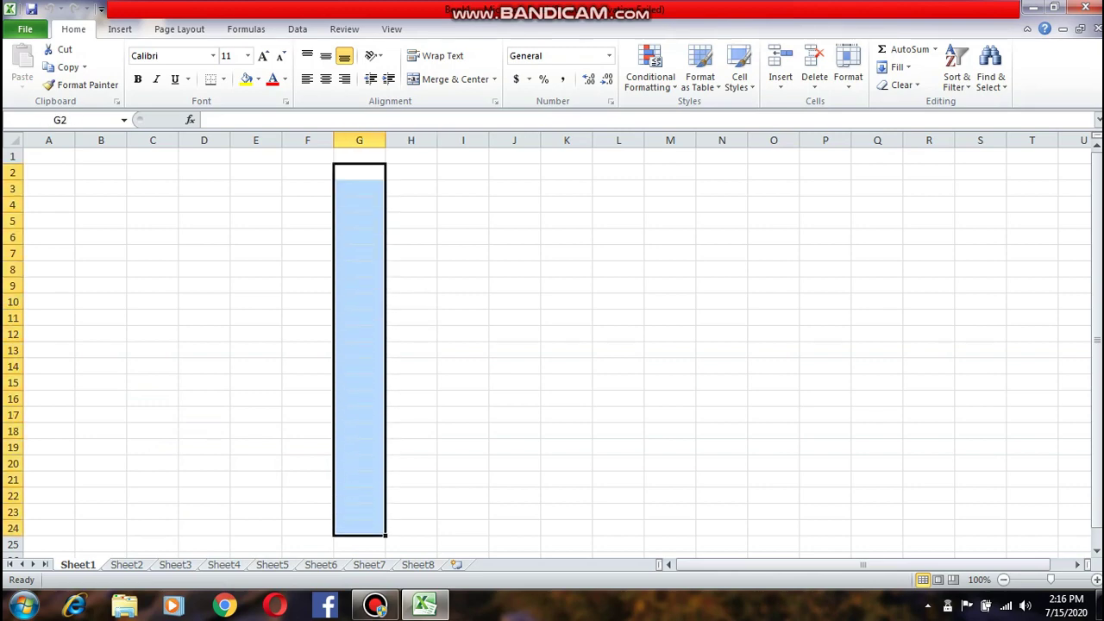
left_click_drag(48, 301, 774, 301)
left_click_drag(618, 172, 619, 366)
left_click_drag(256, 285, 567, 286)
left_click(462, 188)
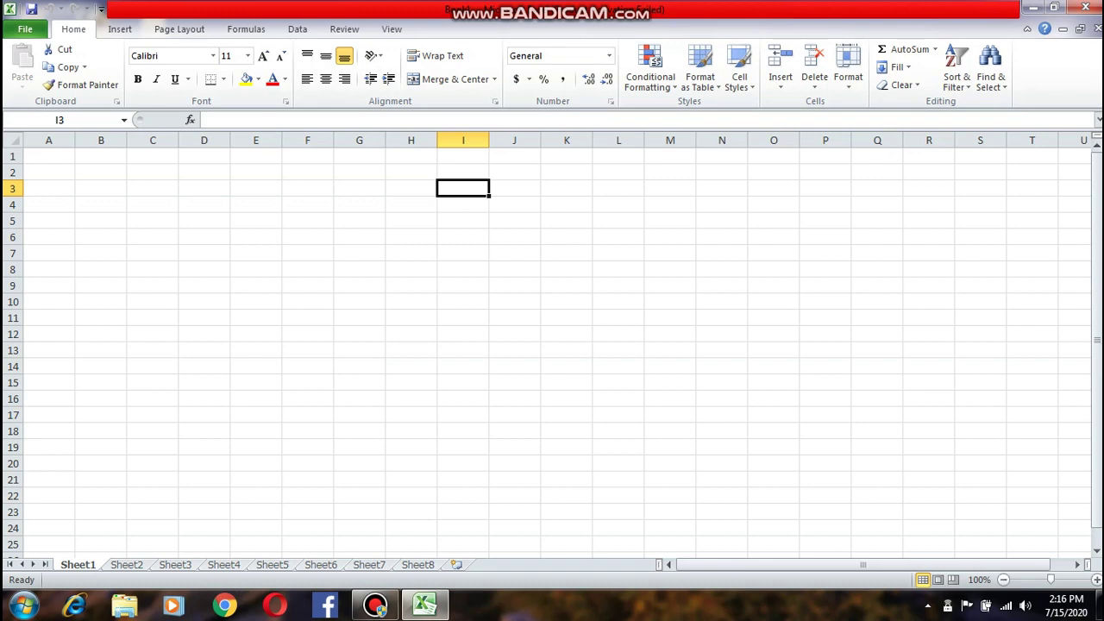
- Move the active cell up column E from E9 and back down to E9
left_click(256, 286)
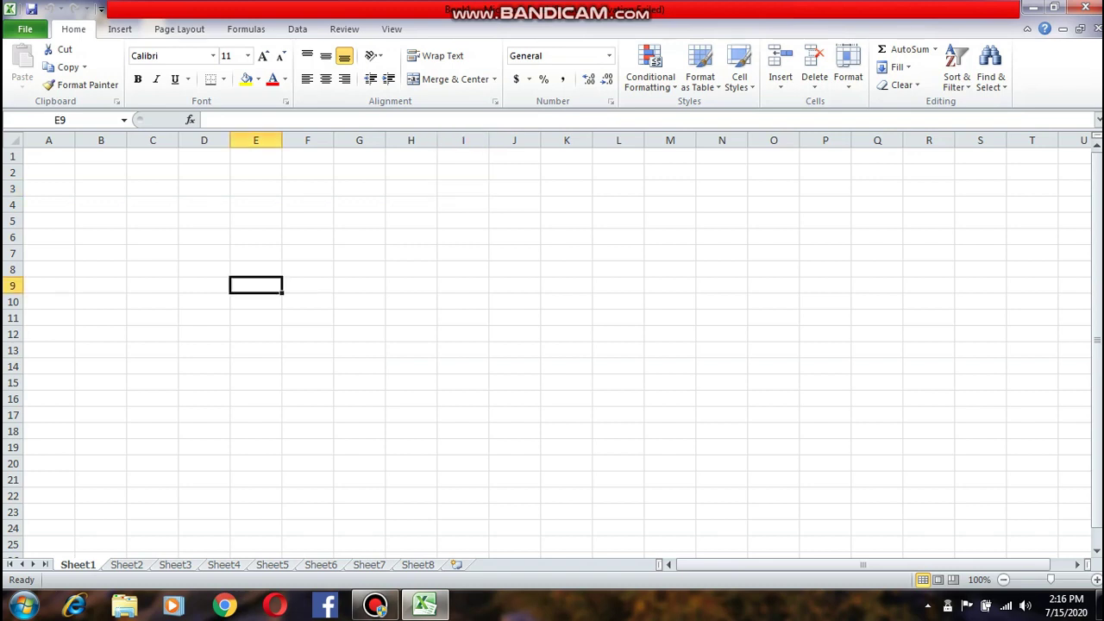
key("Up")
key("Up")
key("Up")
key("Up")
key("Up")
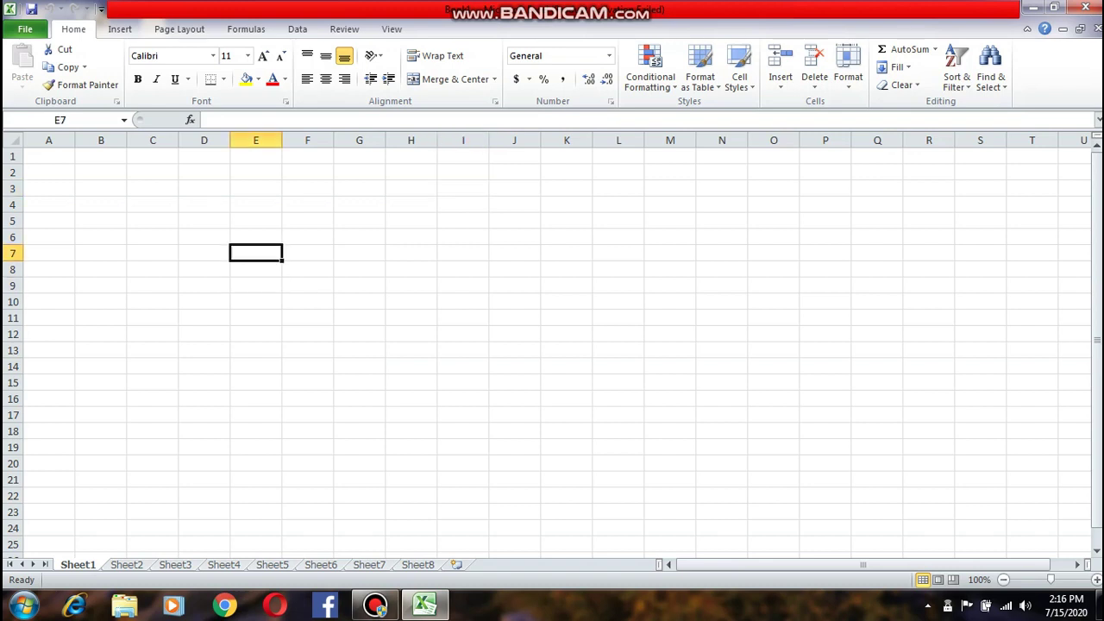
key("Down")
key("Down")
key("Down")
key("Down")
key("Down")
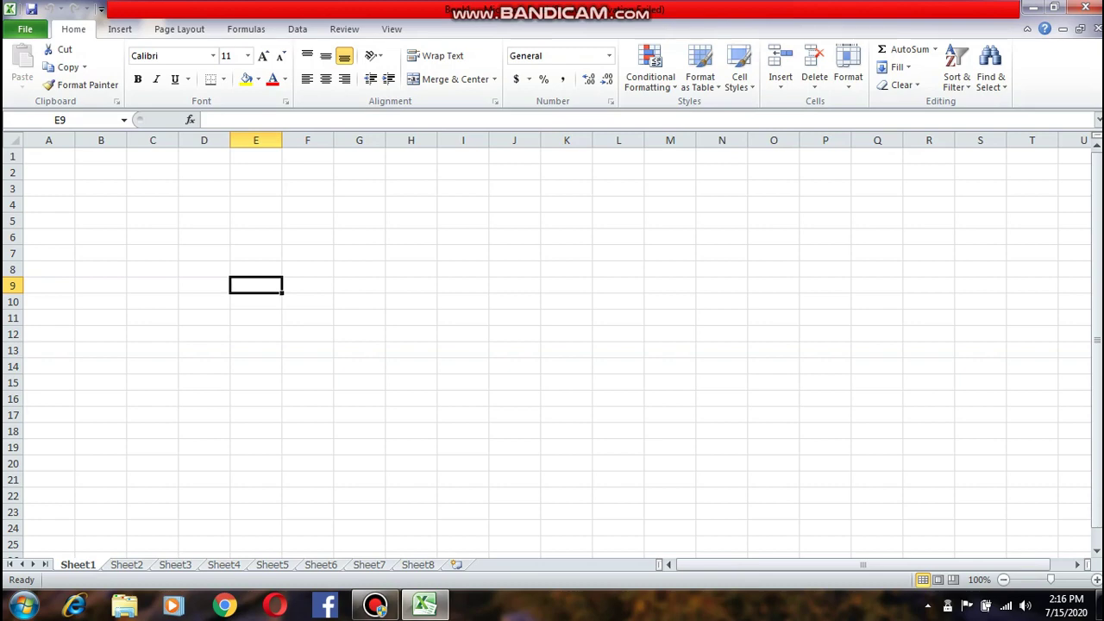
- Select cells C5 and D6 in turn, returning to the first cell A1 after each
left_click(153, 220)
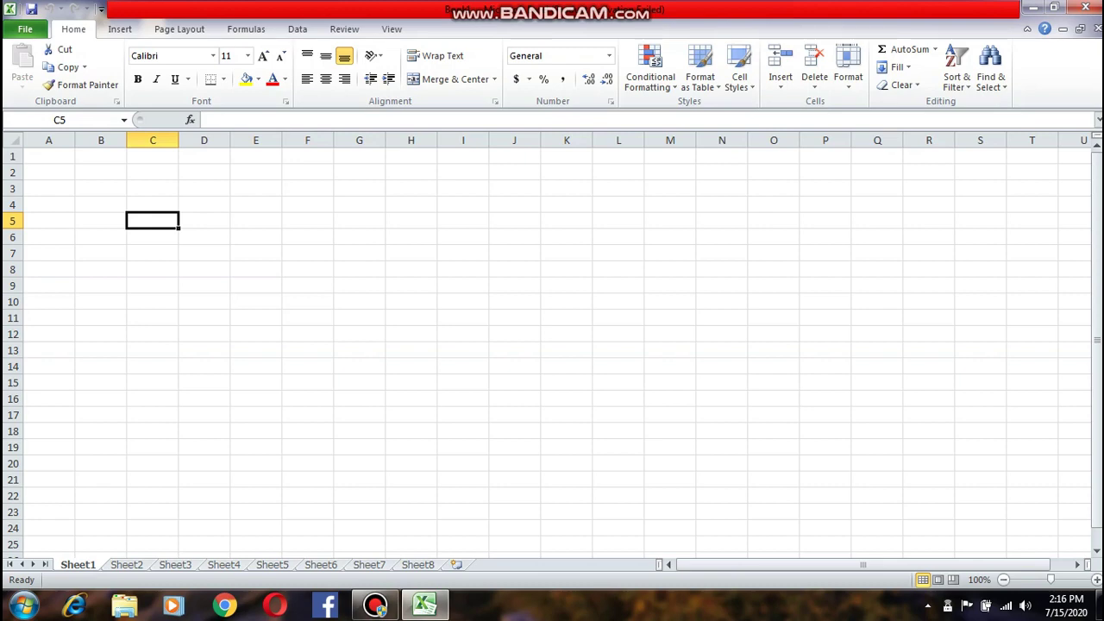
key("ctrl+Home")
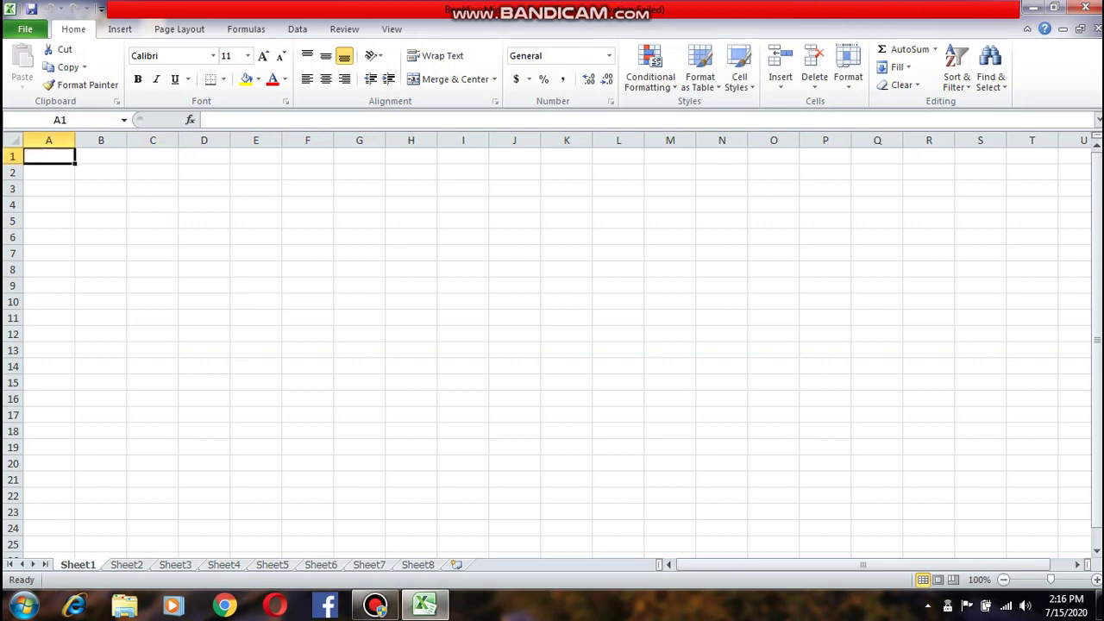
left_click(205, 237)
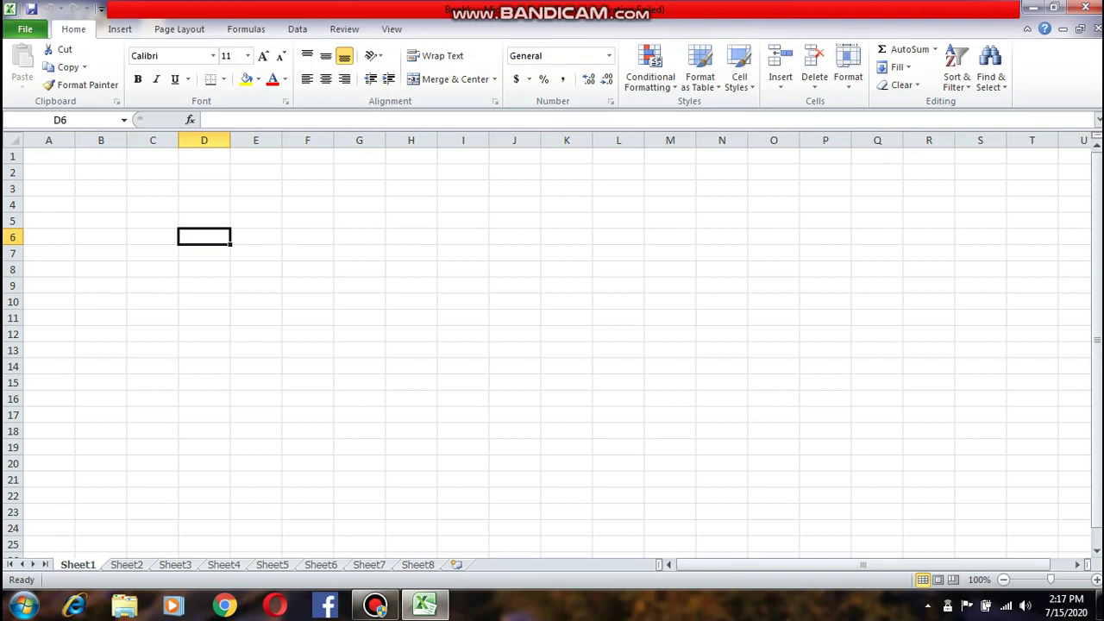
left_click(50, 156)
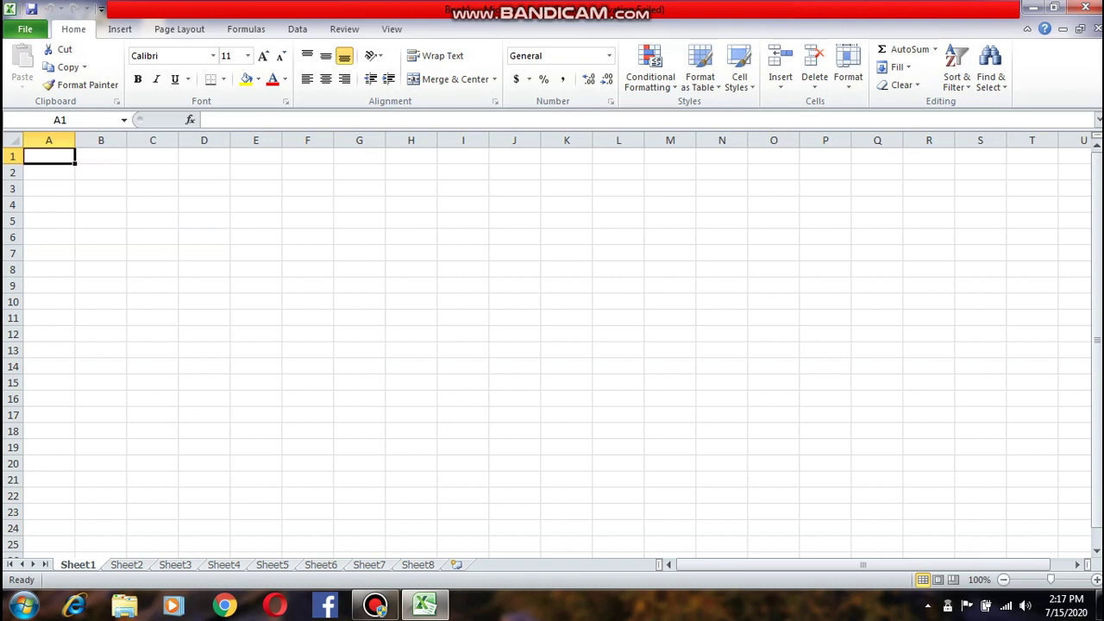
- Jump from A25 to the last row and last column at XFD1048576, and return to the sheet's beginning, ending on B4
left_click(50, 544)
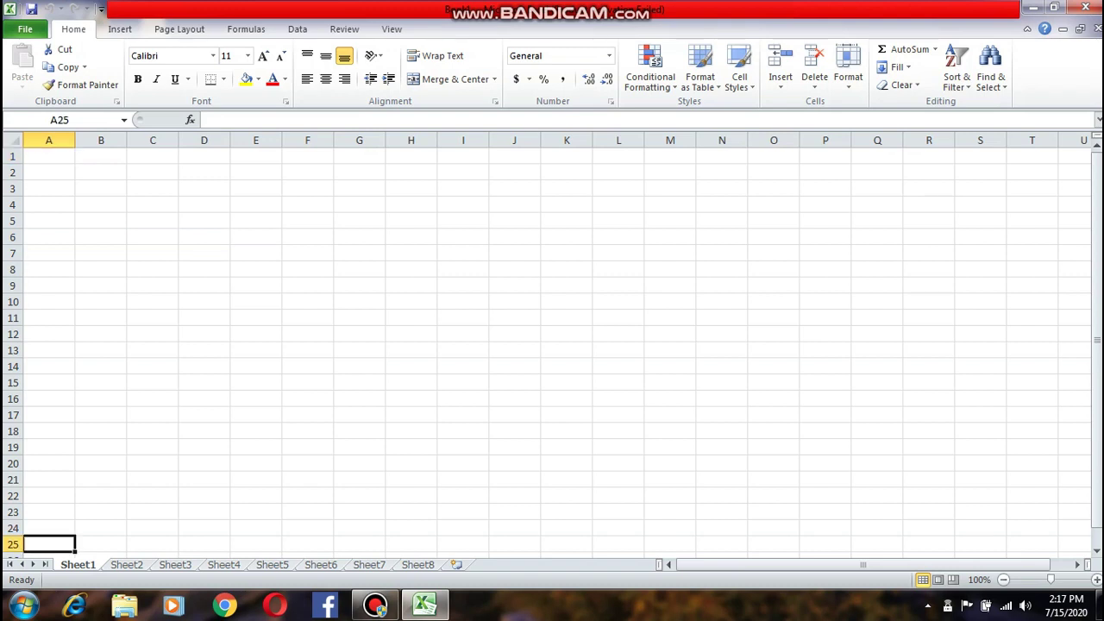
key("End")
key("Down")
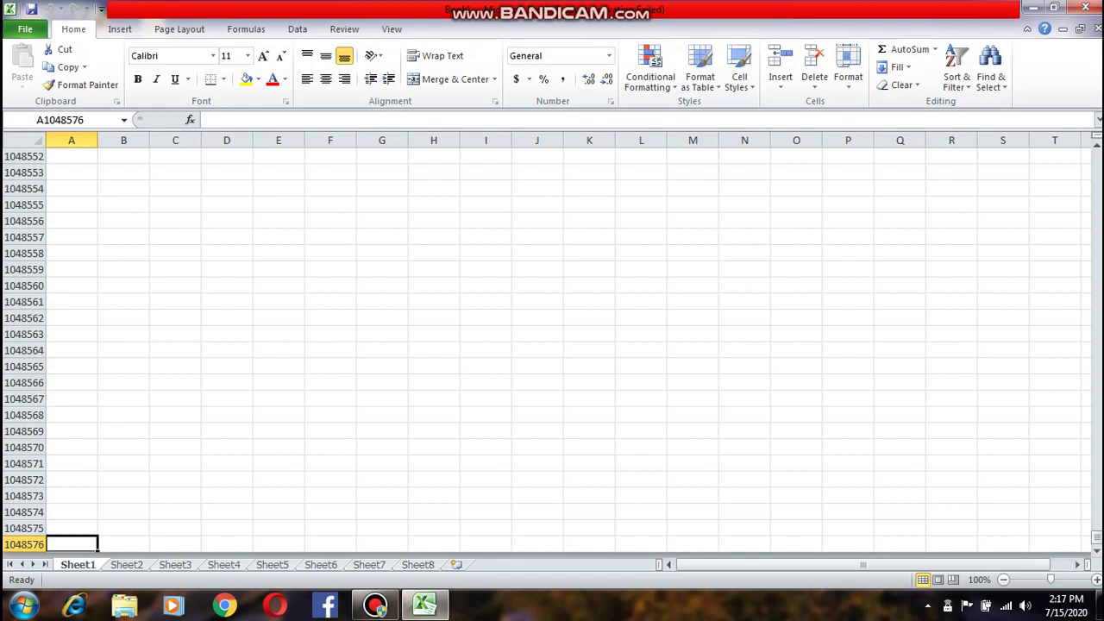
key("End")
key("Right")
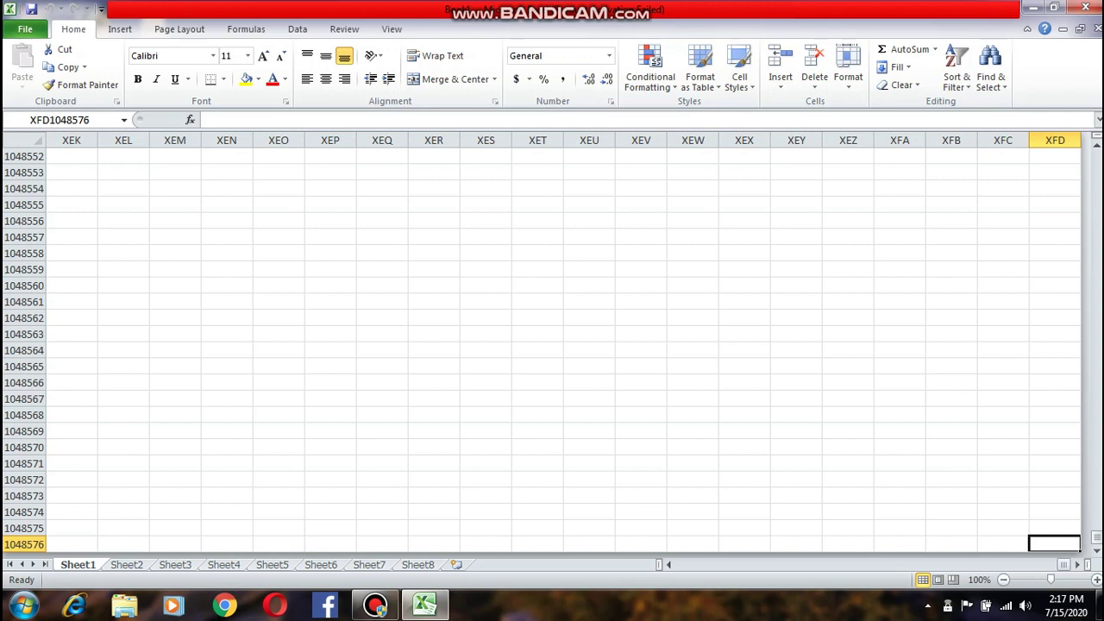
key("ctrl+Home")
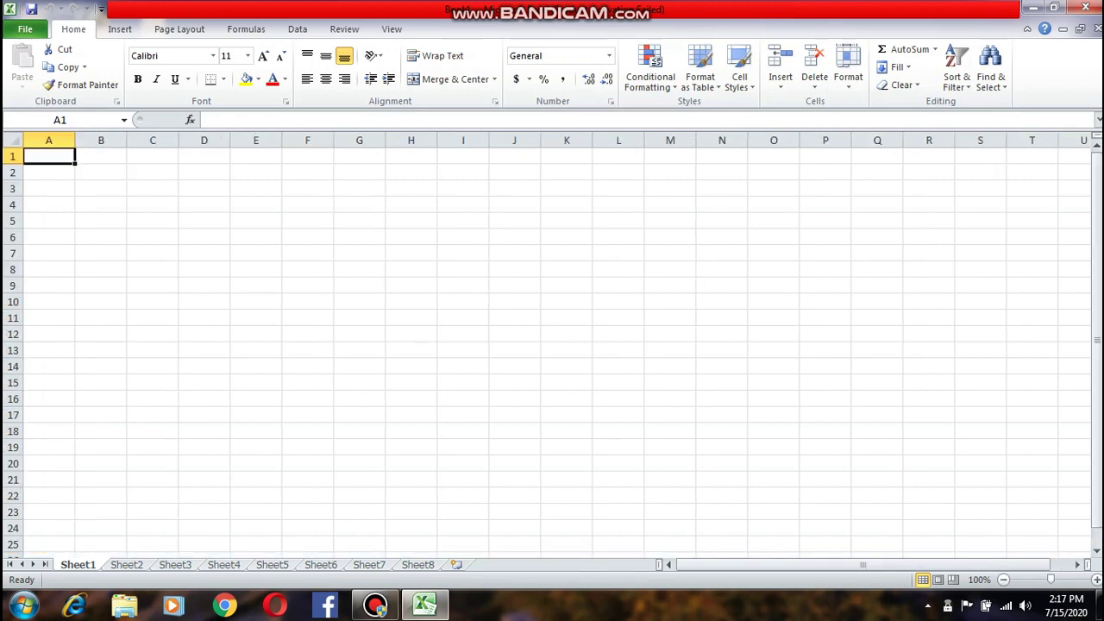
left_click(101, 204)
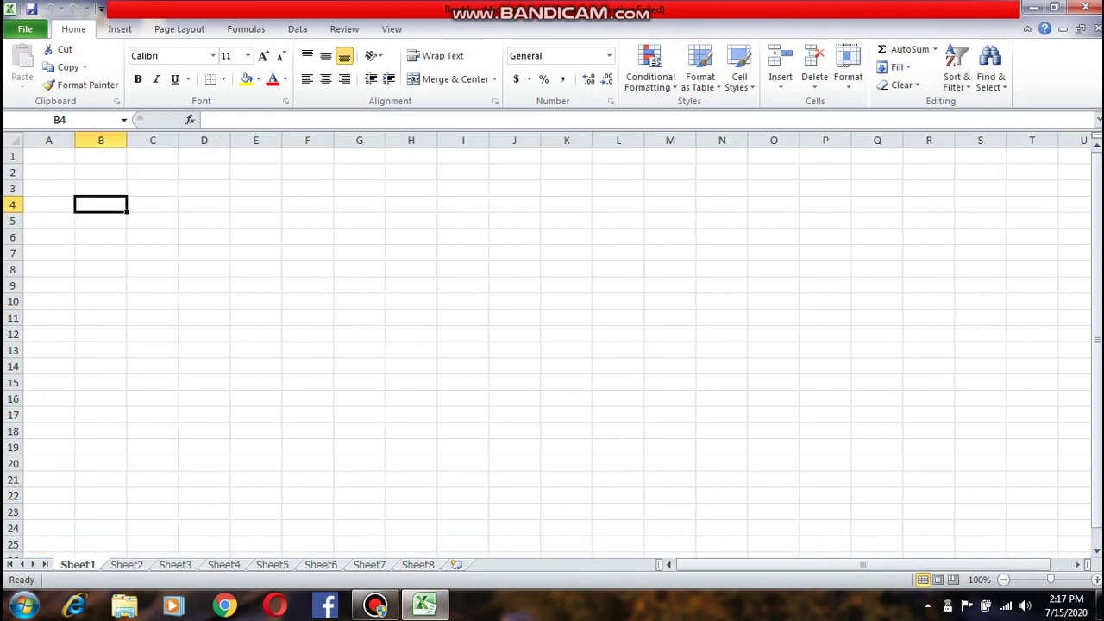
- Return to cell A1, look over the insertion and page layout commands, and select cell I13
key("ctrl+Home")
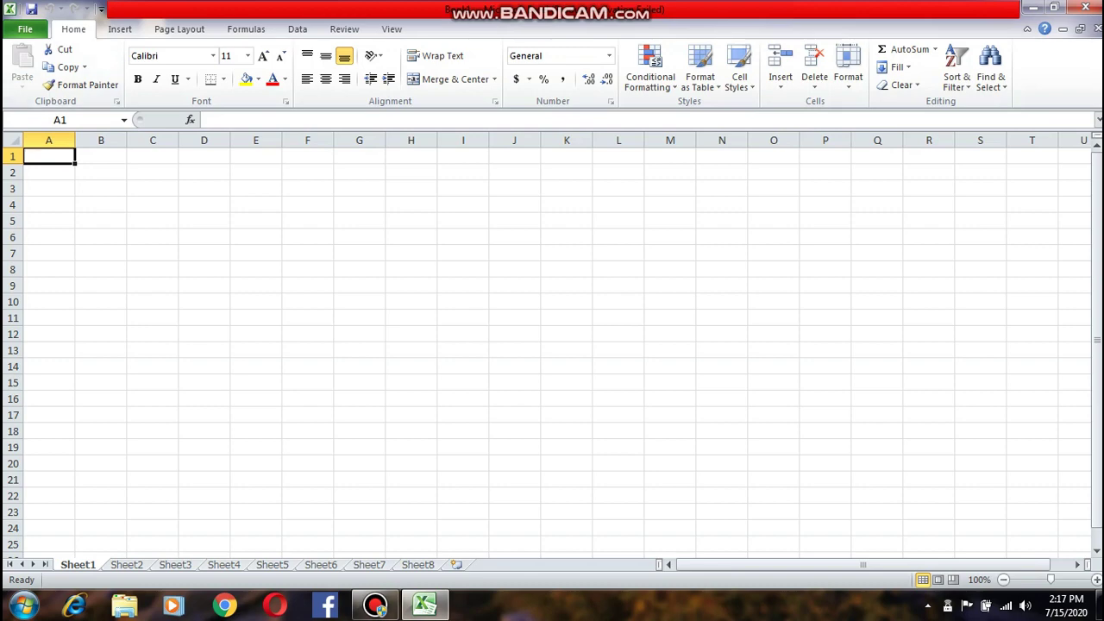
left_click(120, 29)
left_click(180, 29)
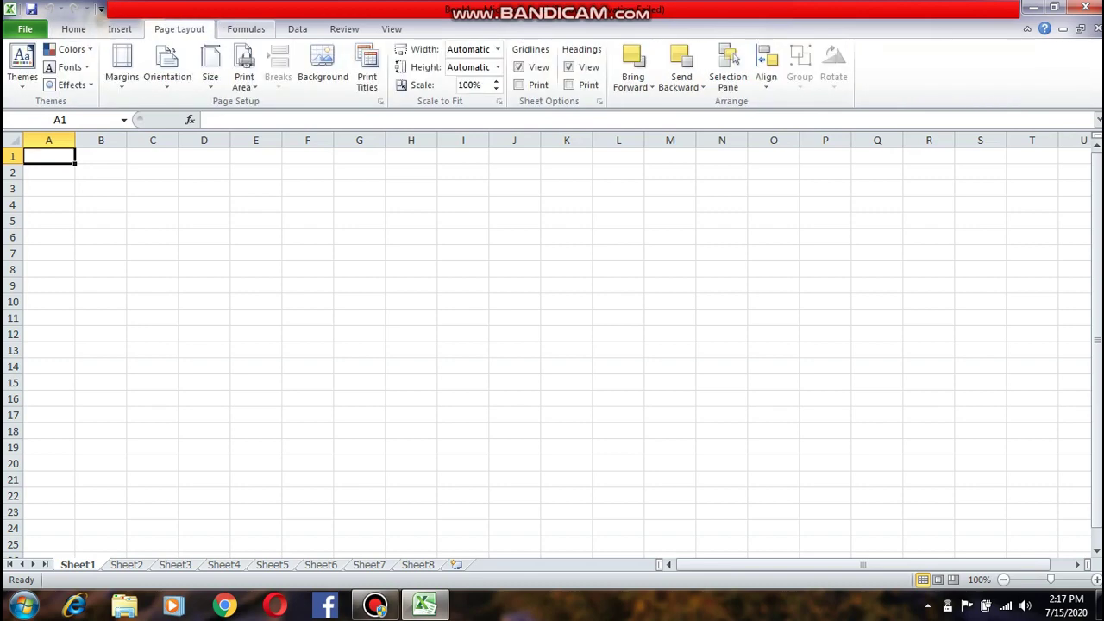
left_click(74, 29)
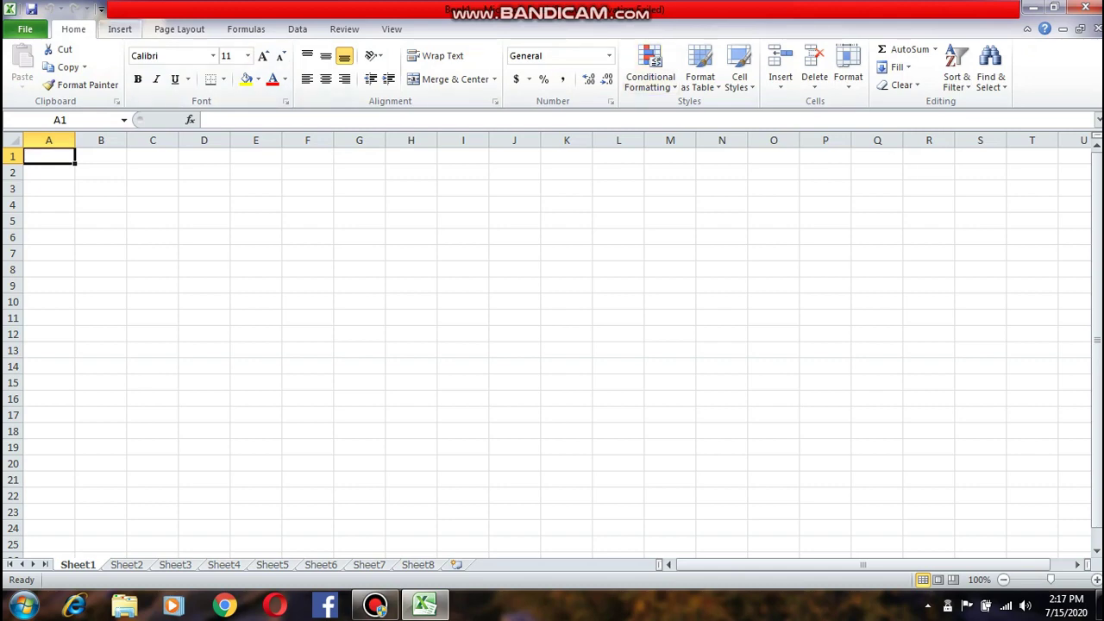
left_click(119, 28)
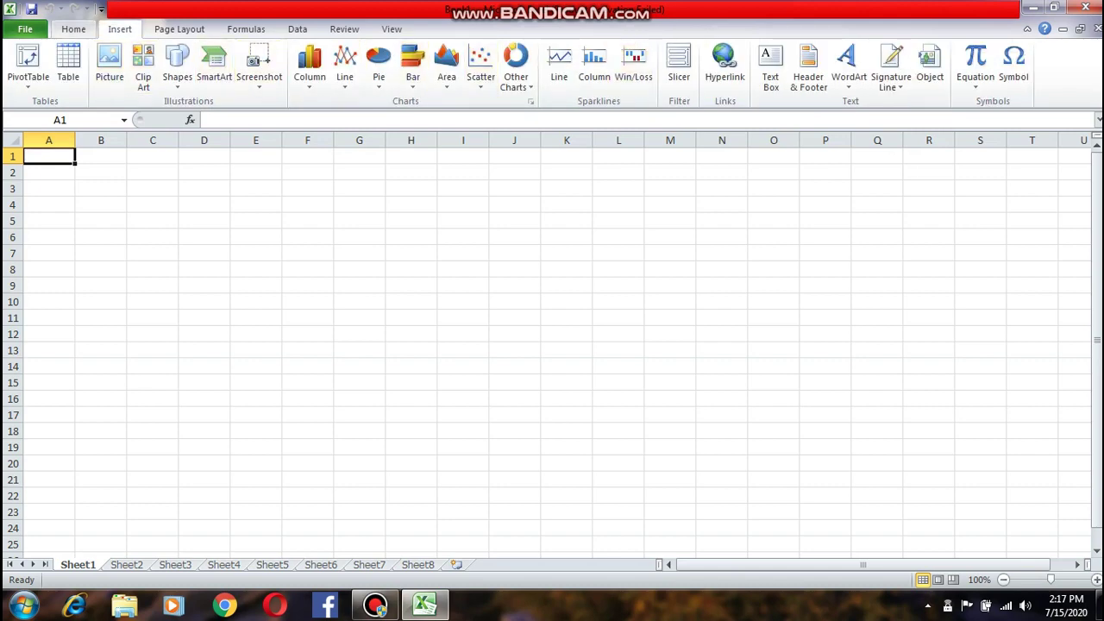
left_click(73, 28)
left_click(463, 350)
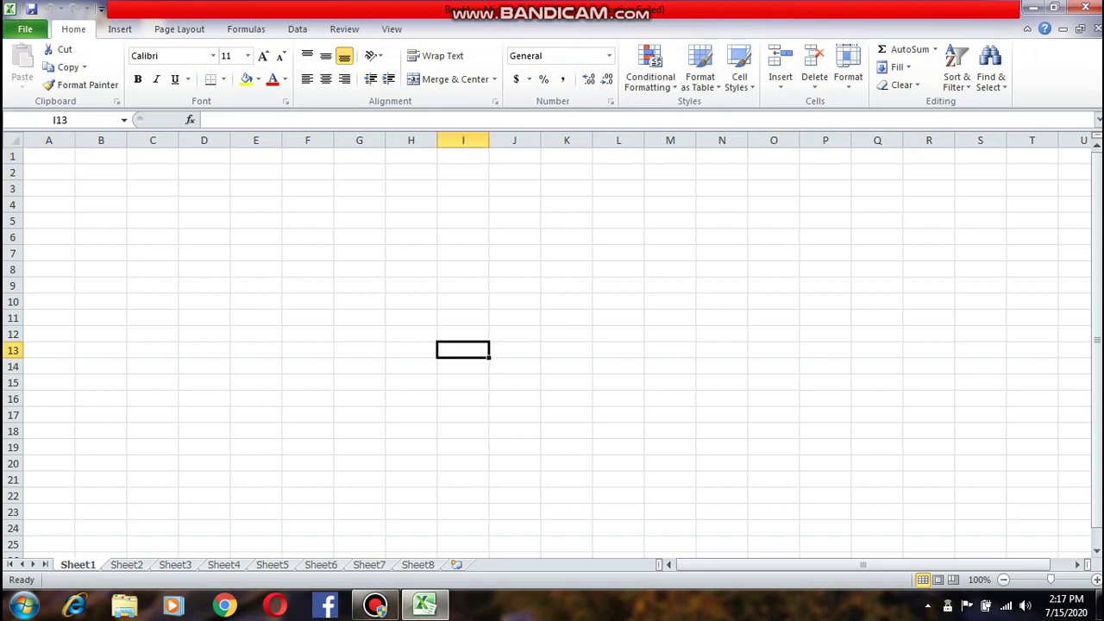
- Open the recently used workbook MARK LIST 3
left_click(25, 29)
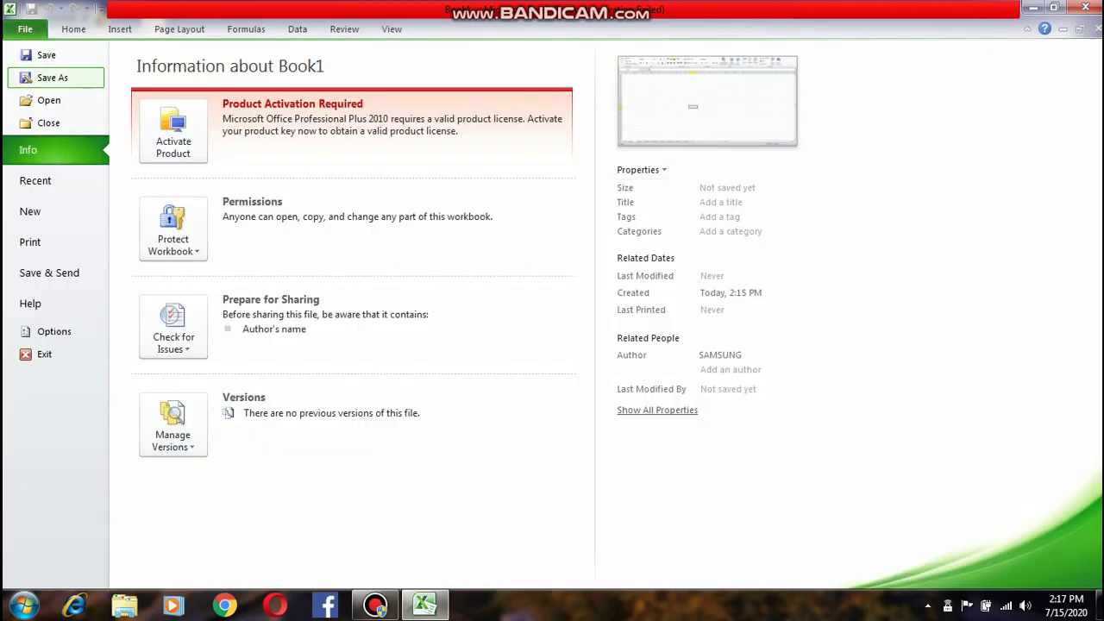
left_click(36, 181)
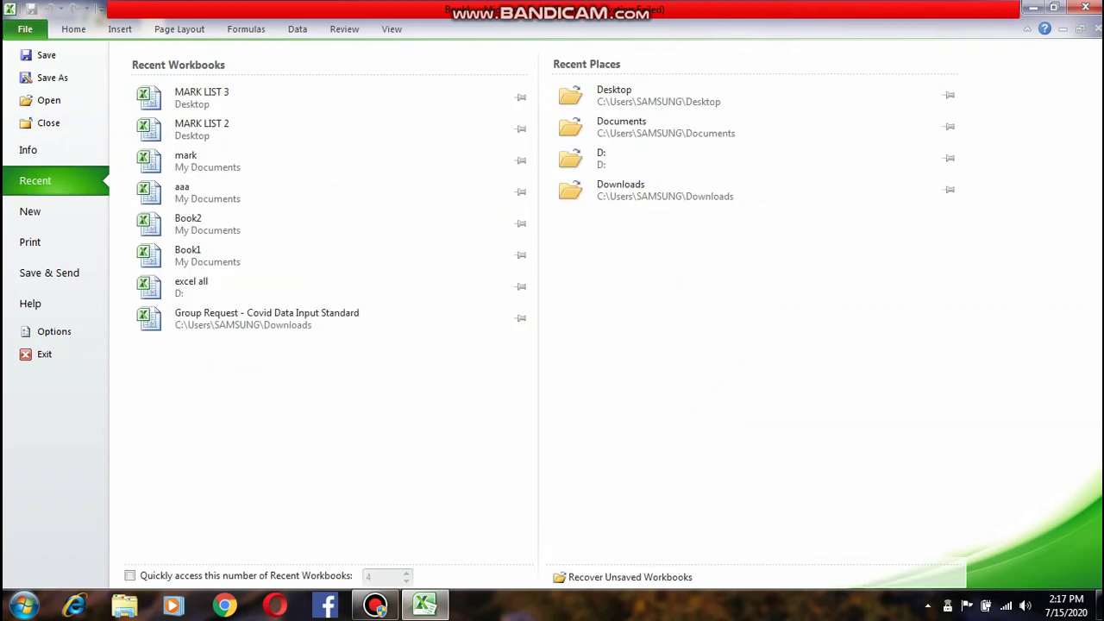
left_click(203, 97)
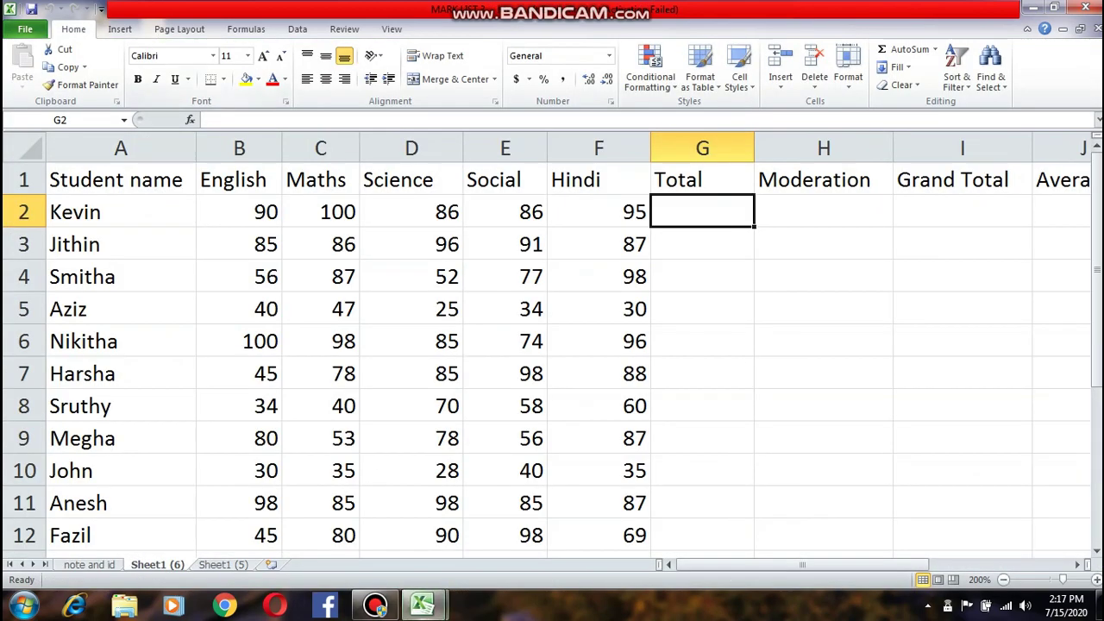
- Highlight the student names in A1:A12, the subject headings in B1:F1 and the marks in B2:F12, ending on G2
left_click(702, 309)
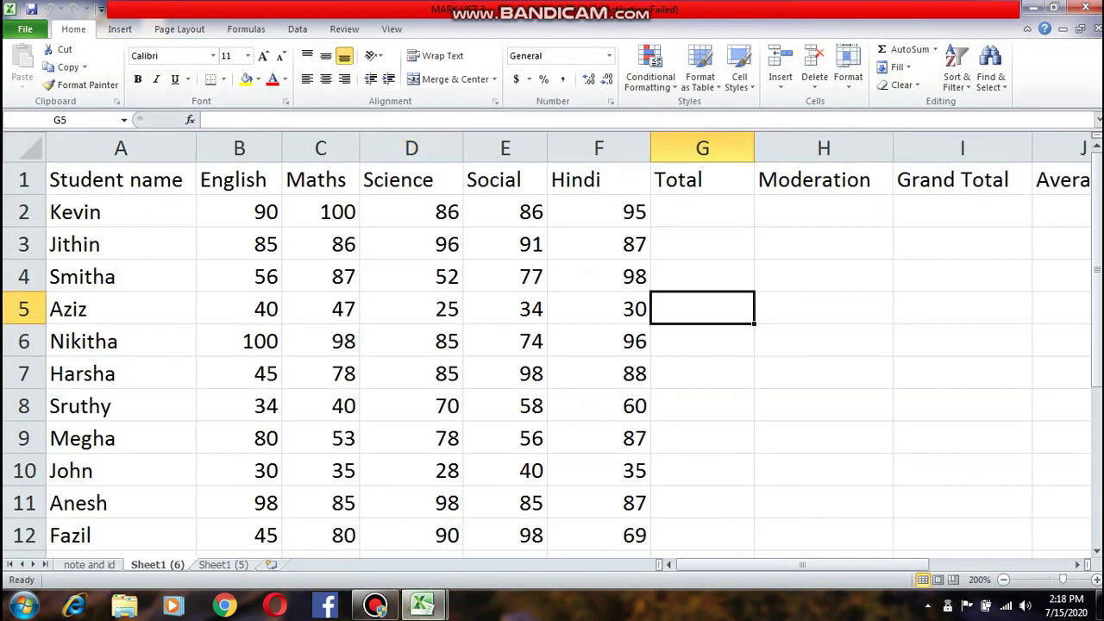
left_click(702, 212)
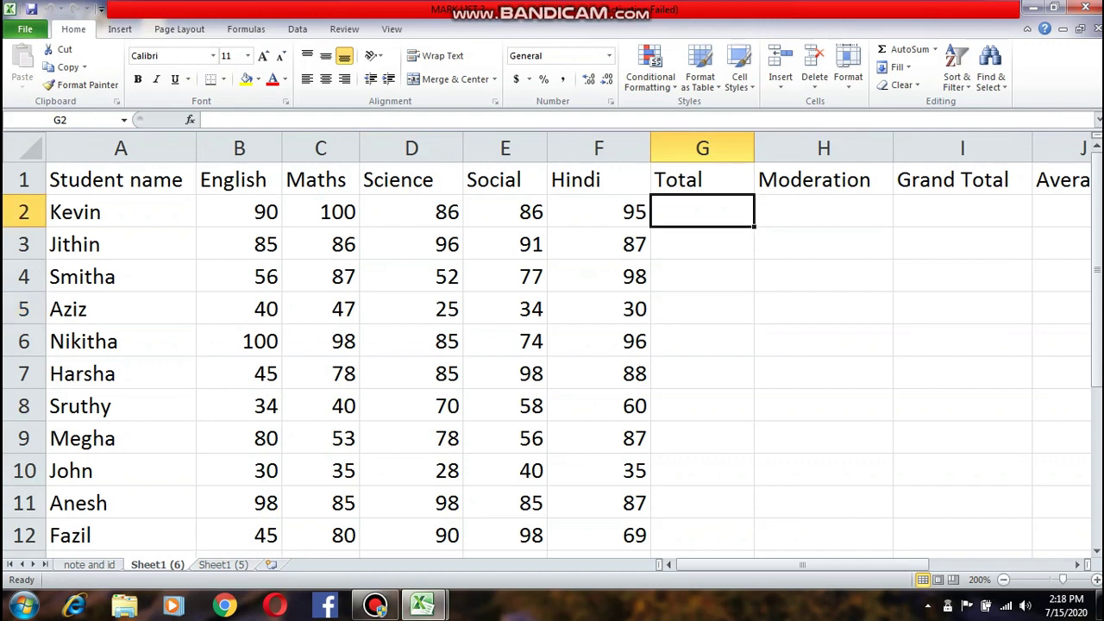
left_click_drag(121, 180, 121, 535)
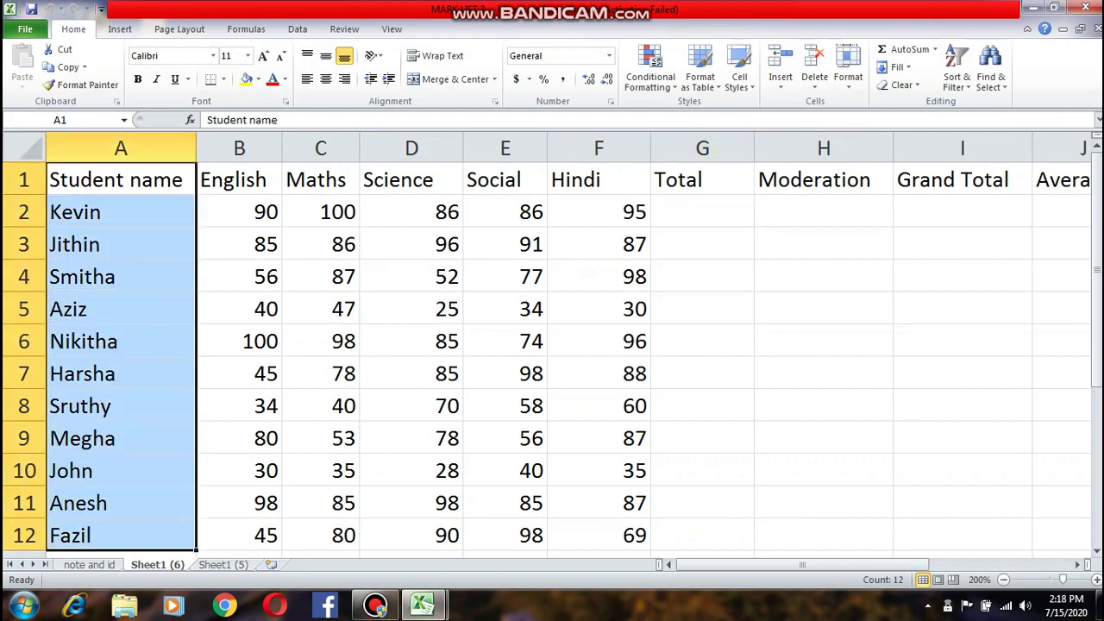
left_click_drag(239, 180, 599, 180)
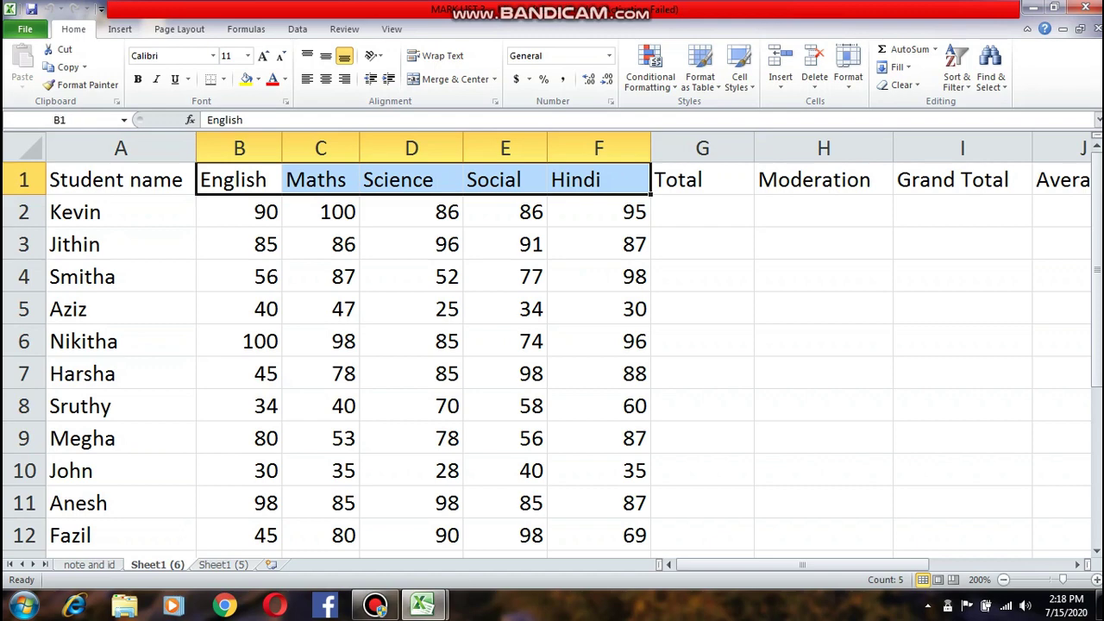
left_click_drag(238, 211, 599, 535)
left_click(702, 212)
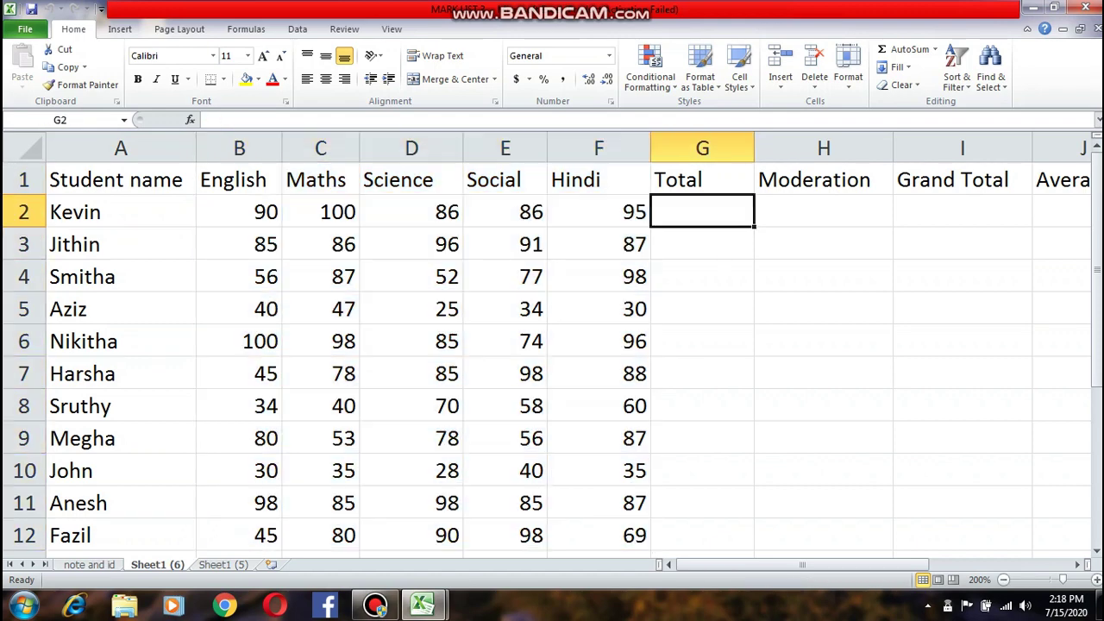
- Walk through the row 1 headings from Total across to Grade, and return to the Student name heading in A1
left_click(703, 180)
key("Right")
key("Right")
key("Right")
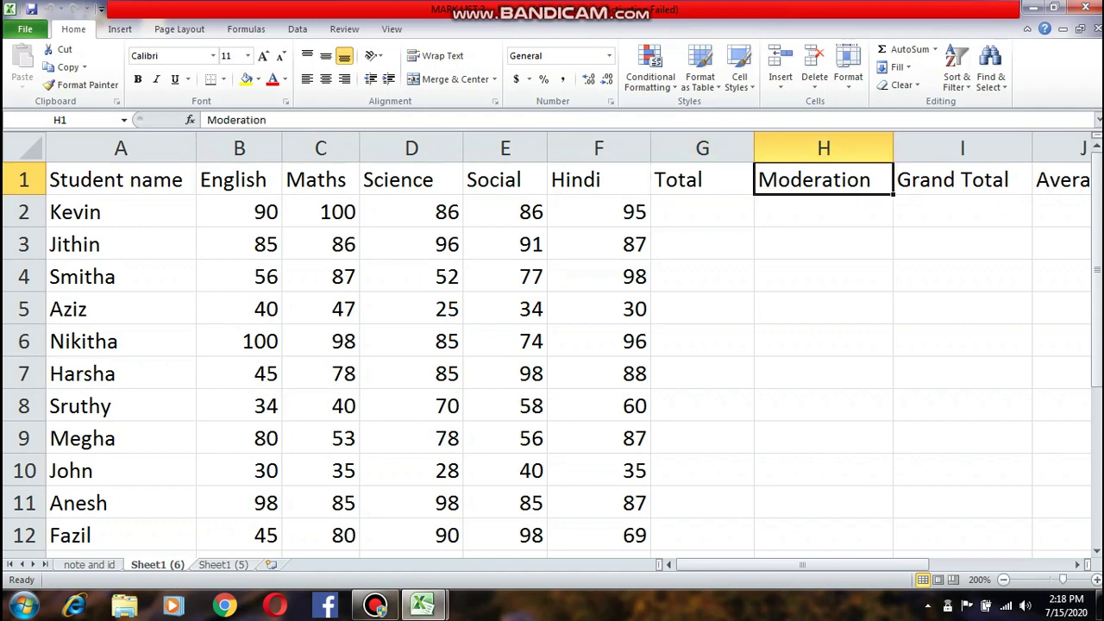
key("Right")
key("Right")
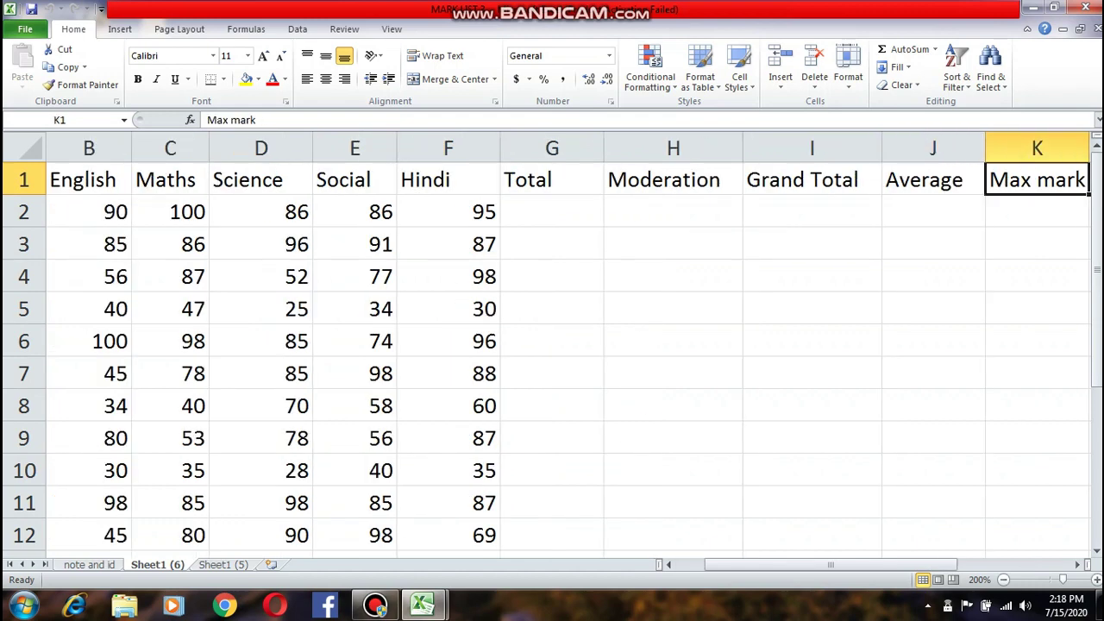
key("Right")
key("Right")
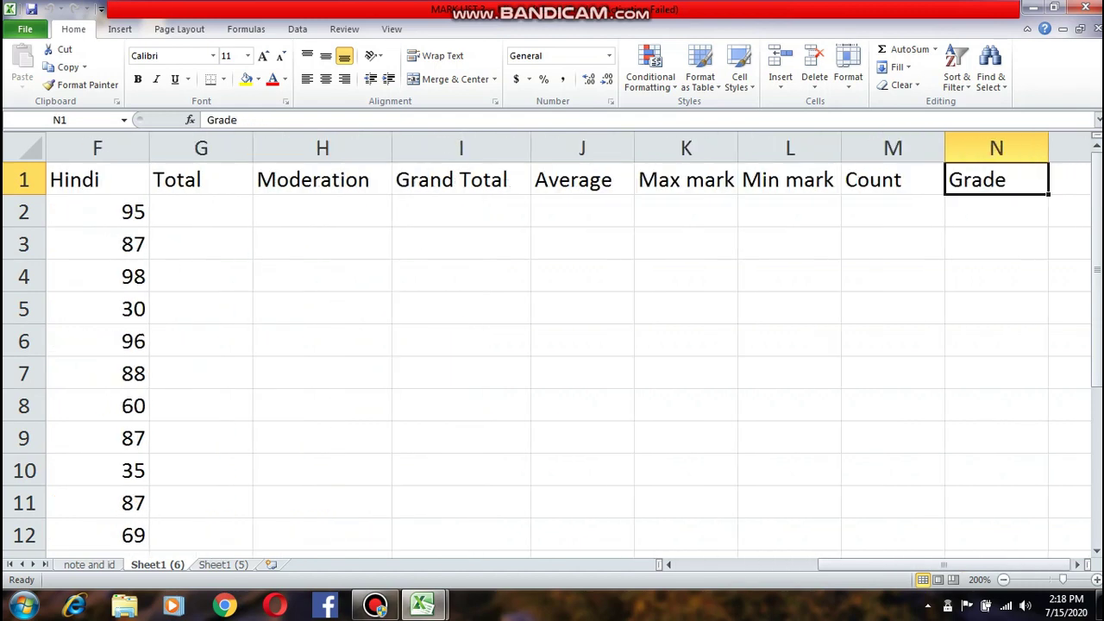
key("Left")
key("Left")
key("Left")
key("Left")
key("Left")
key("Left")
key("Left")
key("Left")
key("Left")
key("Left")
key("Left")
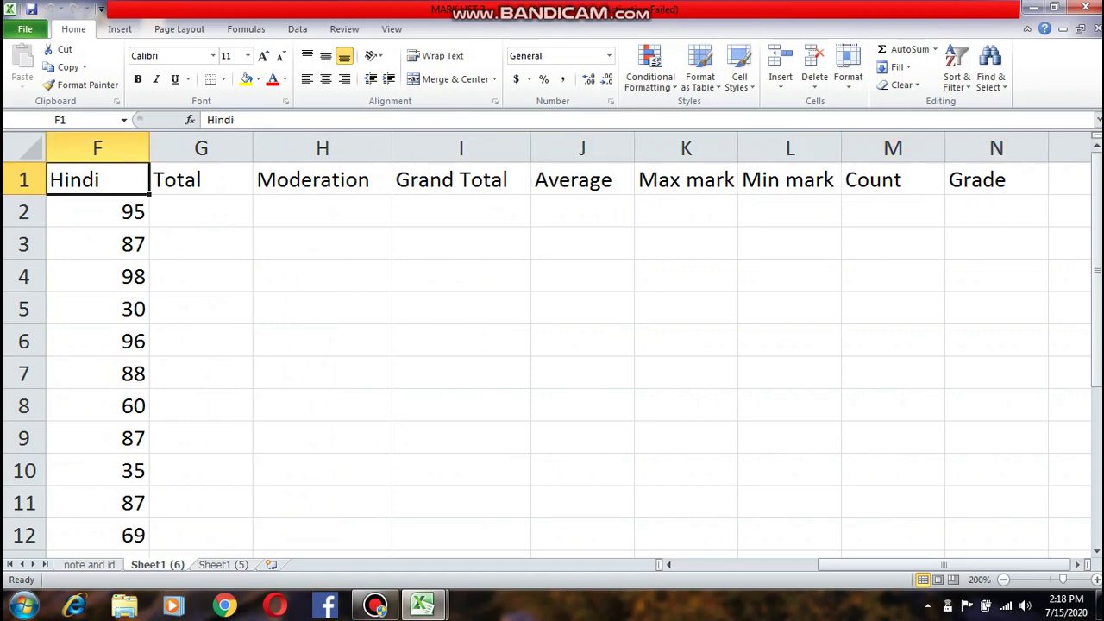
key("Left")
key("Left")
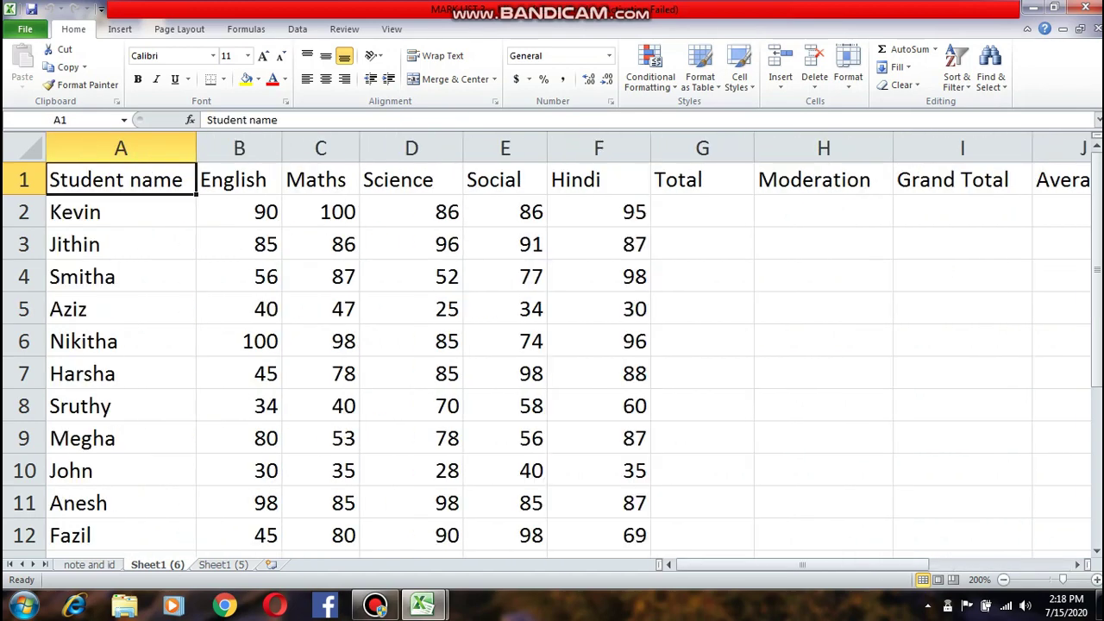
- Enter =SUM(B2.F2) in G2 to total the first student's marks, and clear the cell
left_click(702, 211)
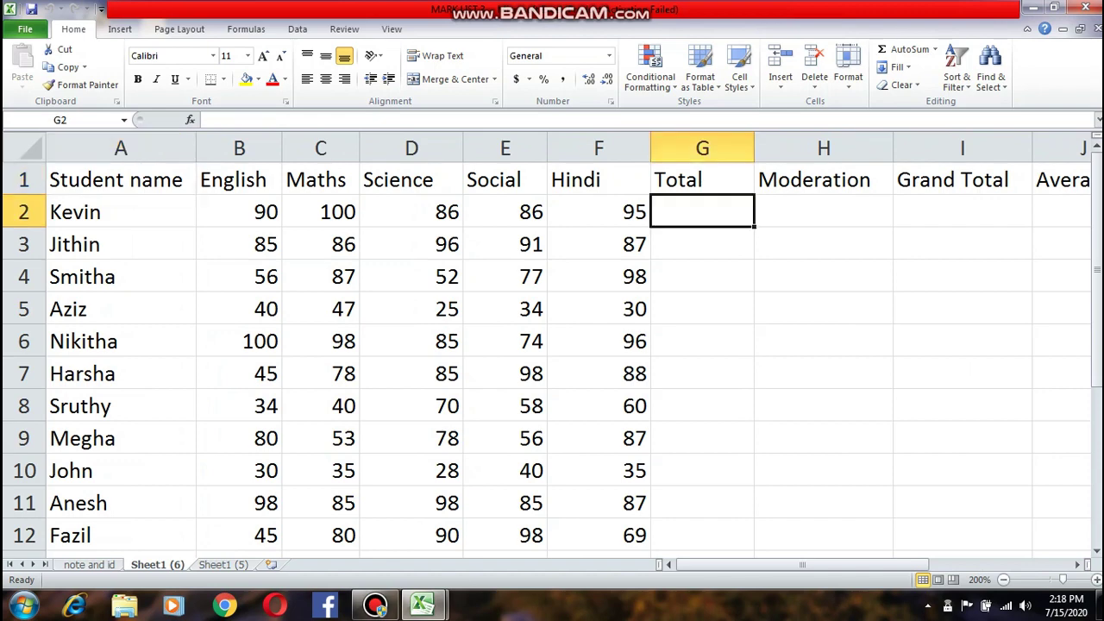
type("=")
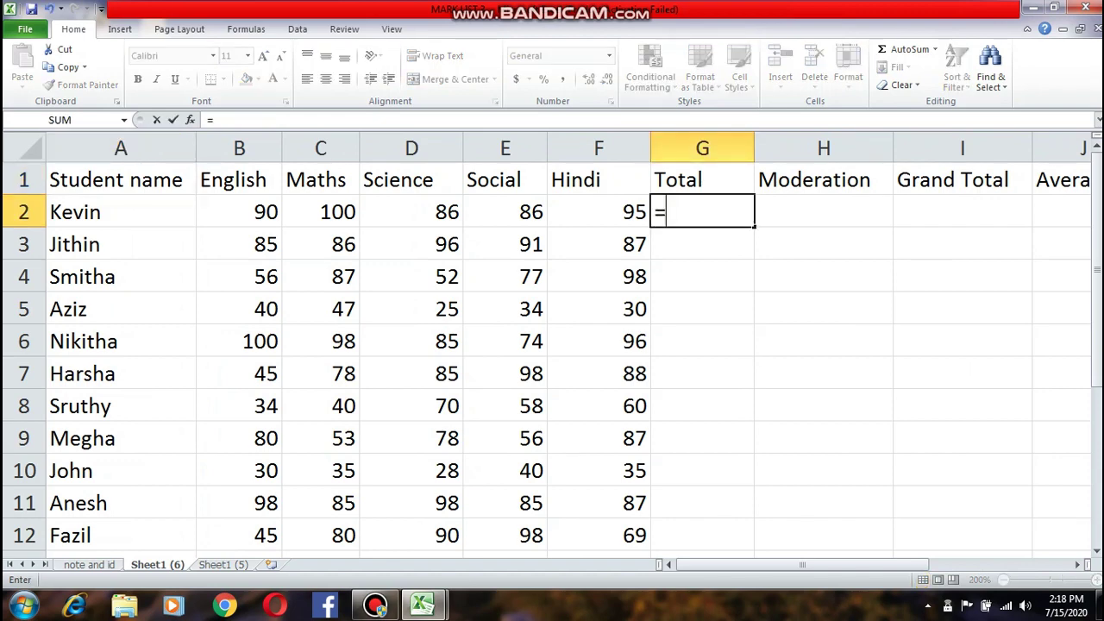
type("SUM(")
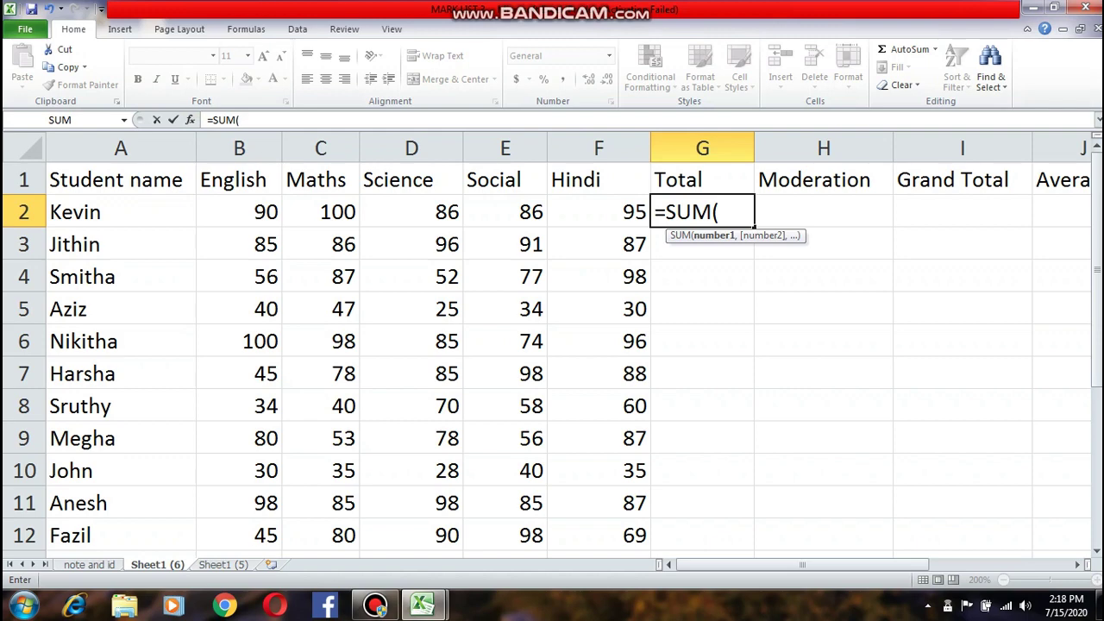
type("B2.F2)")
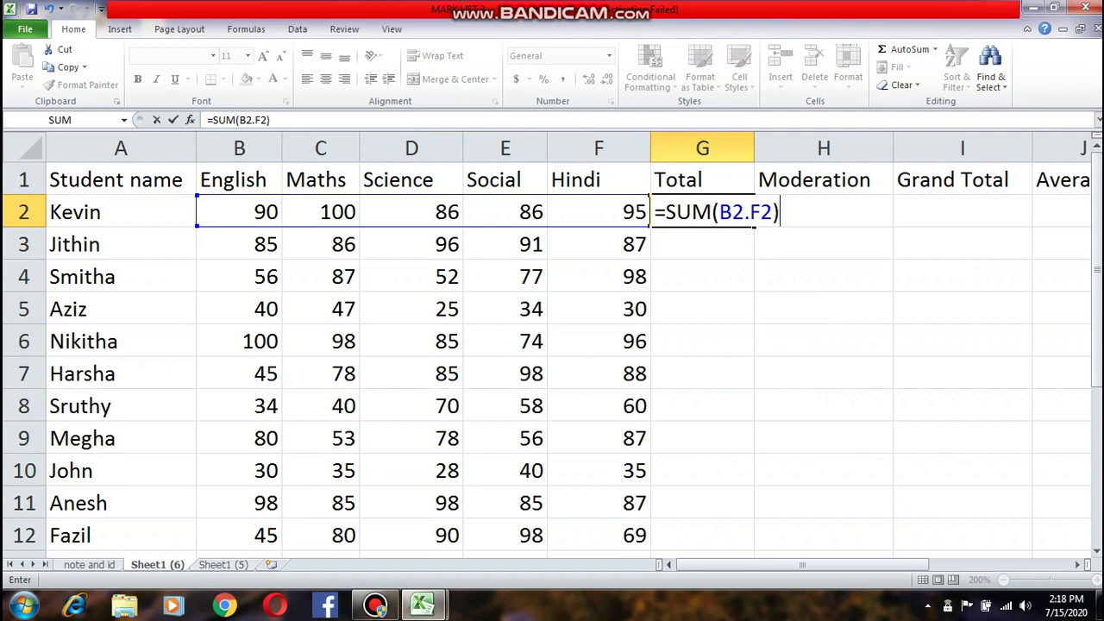
key("Tab")
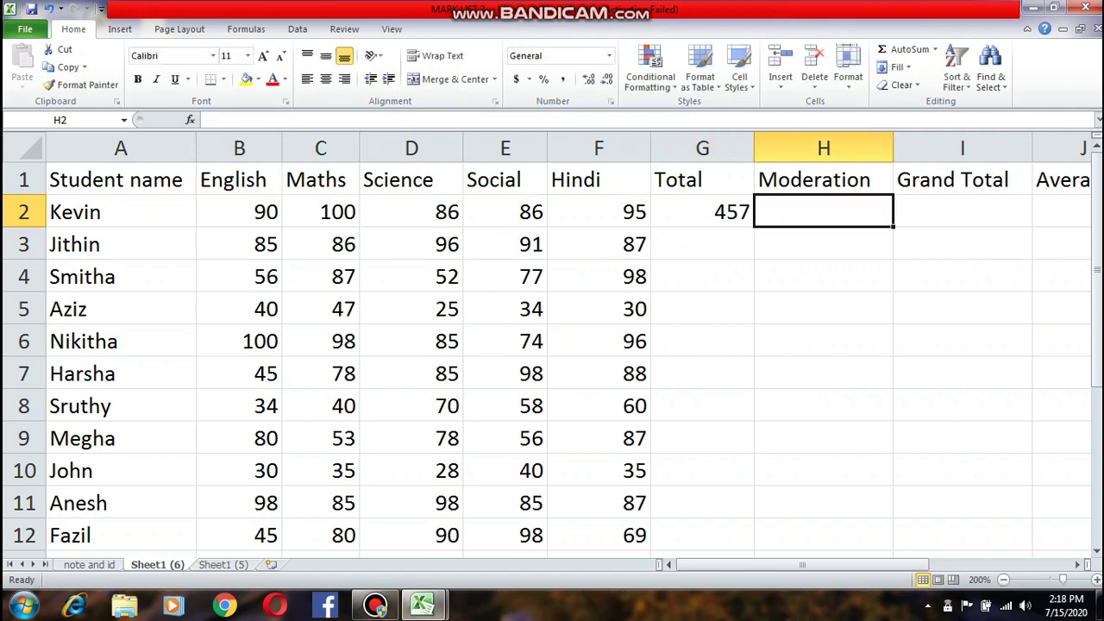
key("Left")
key("Delete")
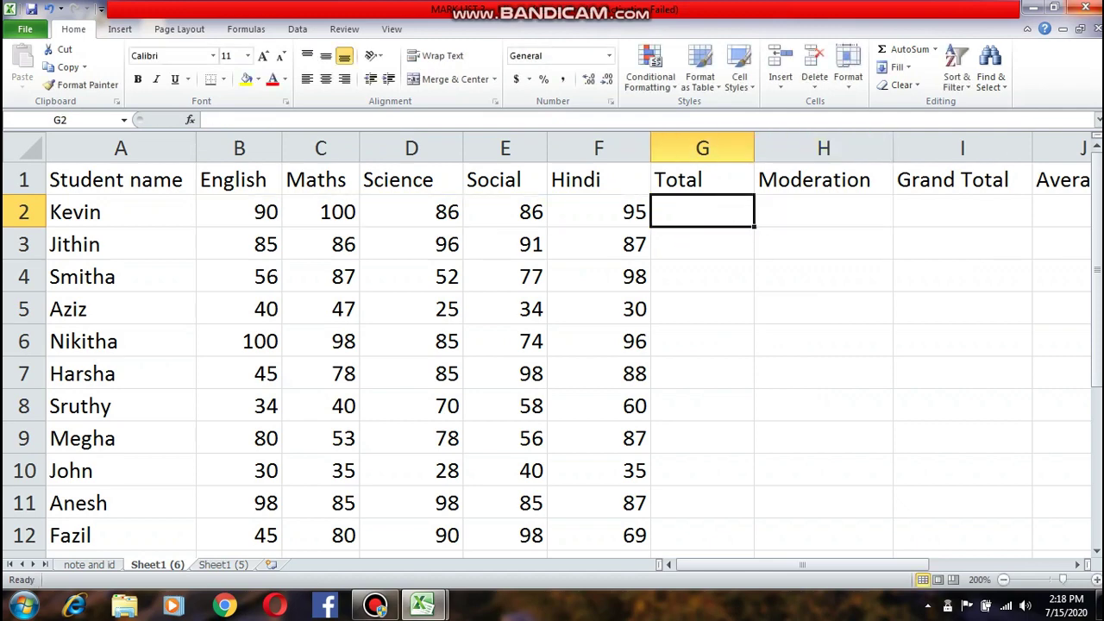
- Use AutoSum's Sum function in G2 to total the first student's marks in B2:F2
left_click(935, 50)
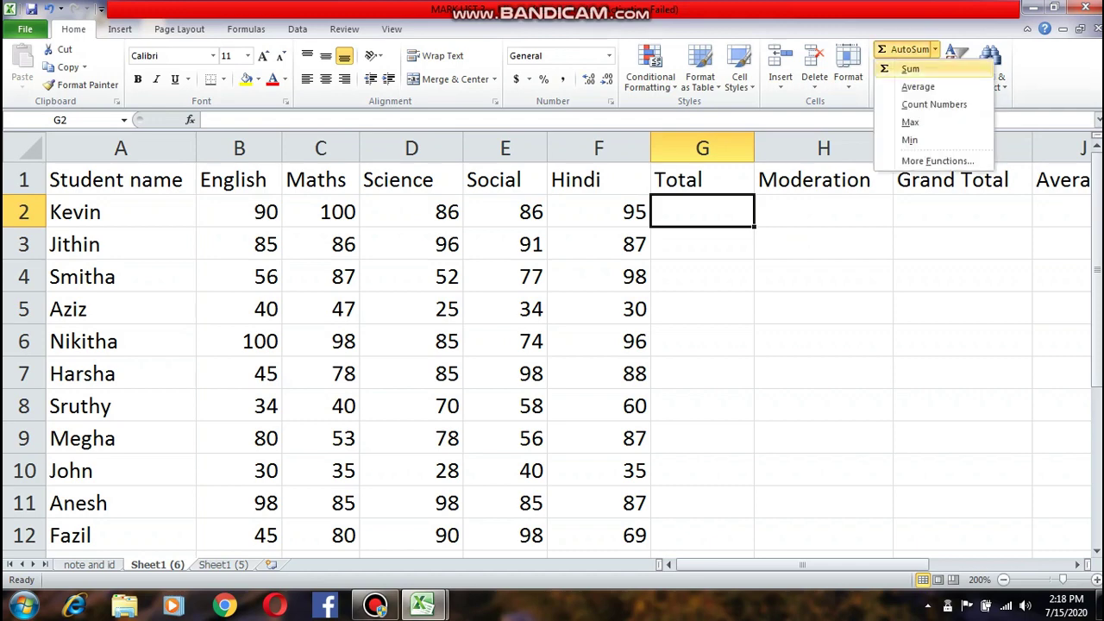
left_click(910, 69)
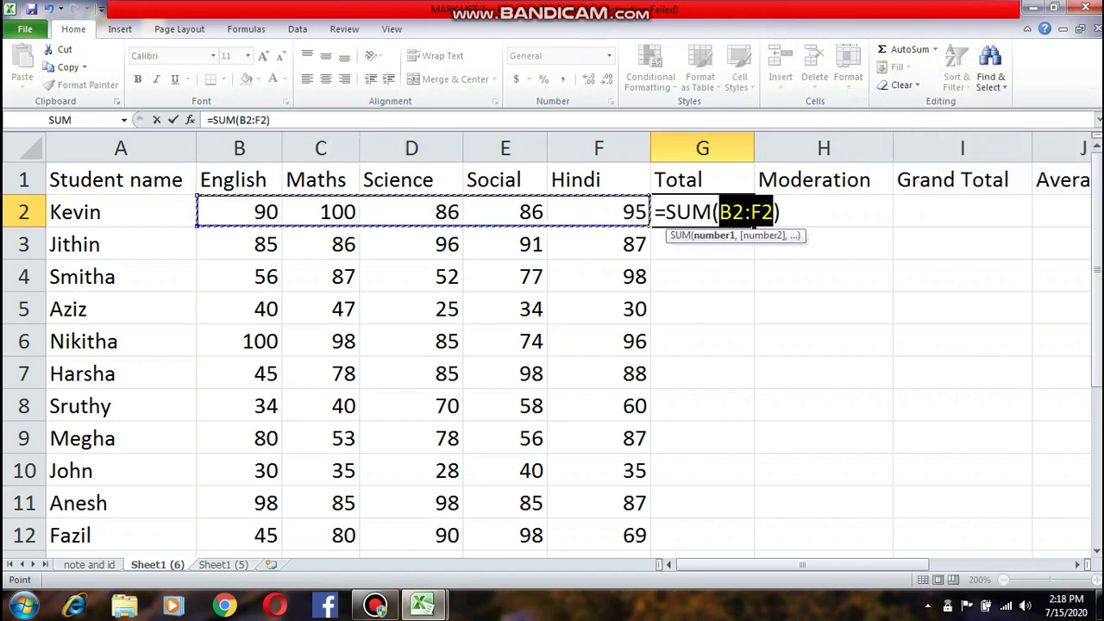
key("Return")
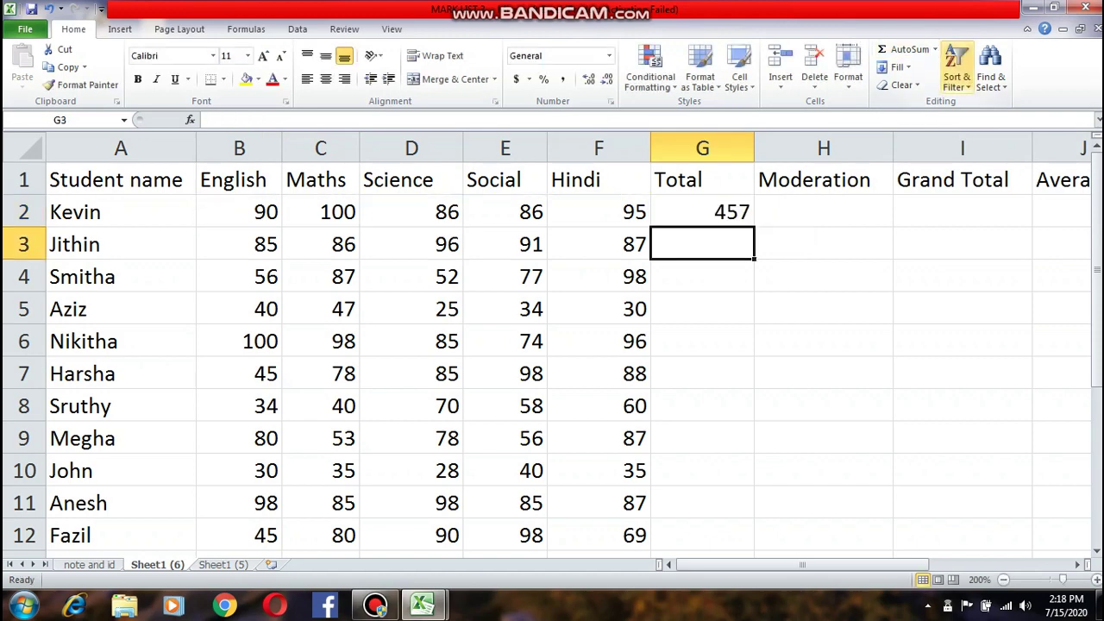
- Check the moderation rule in row 4 of the note and id sheet, and enter =G2*2/100 in H2 of Sheet1 (6)
left_click(824, 213)
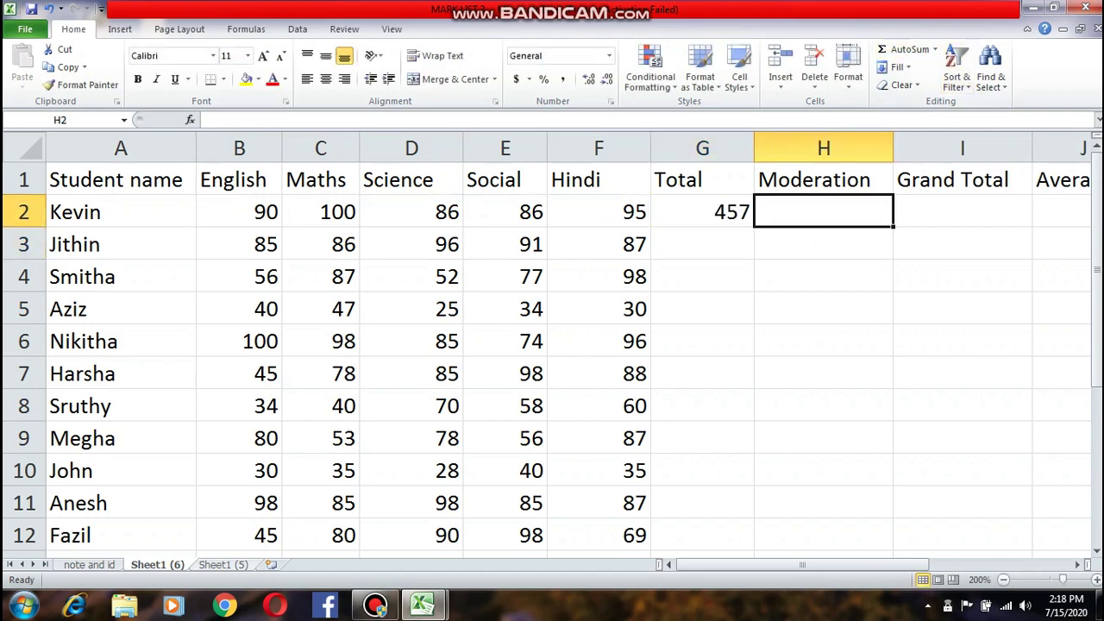
key("ctrl+Page_Up")
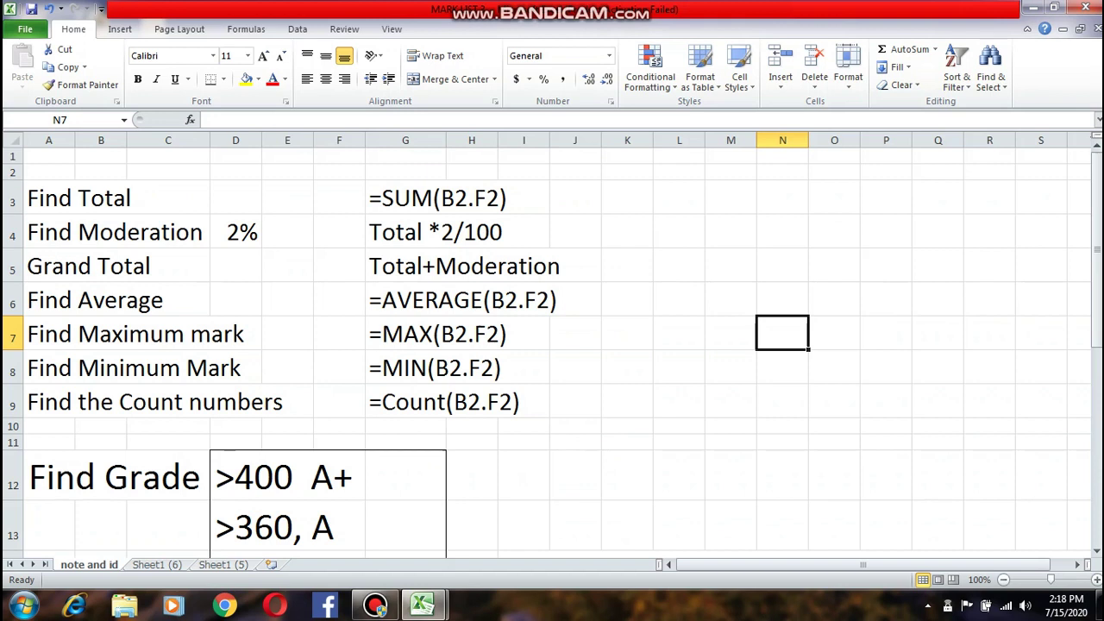
left_click_drag(101, 231, 498, 231)
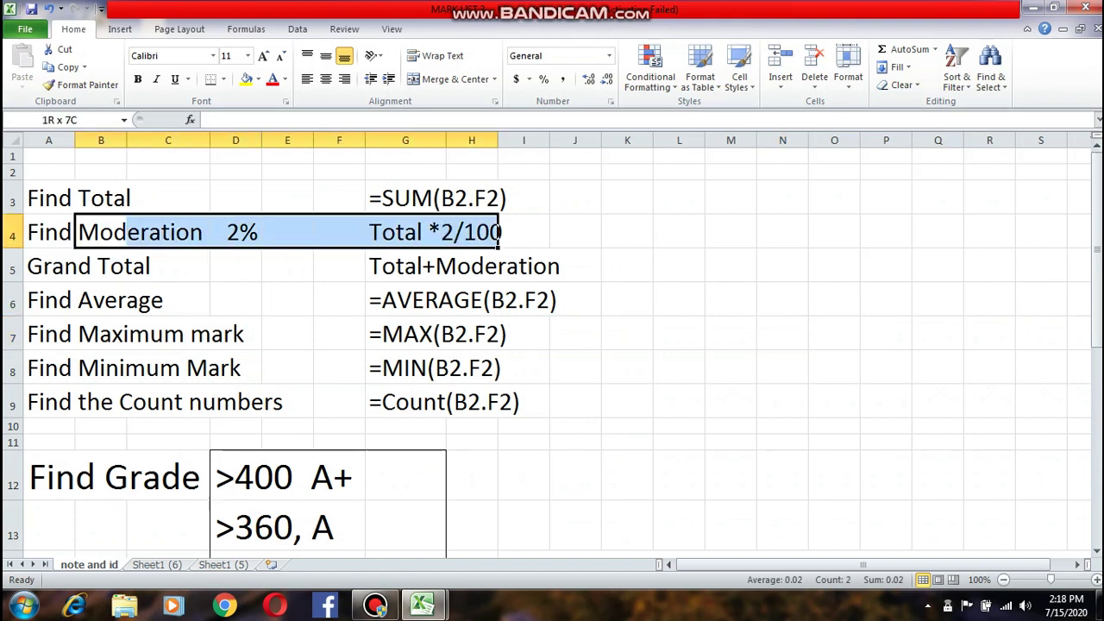
left_click(524, 231)
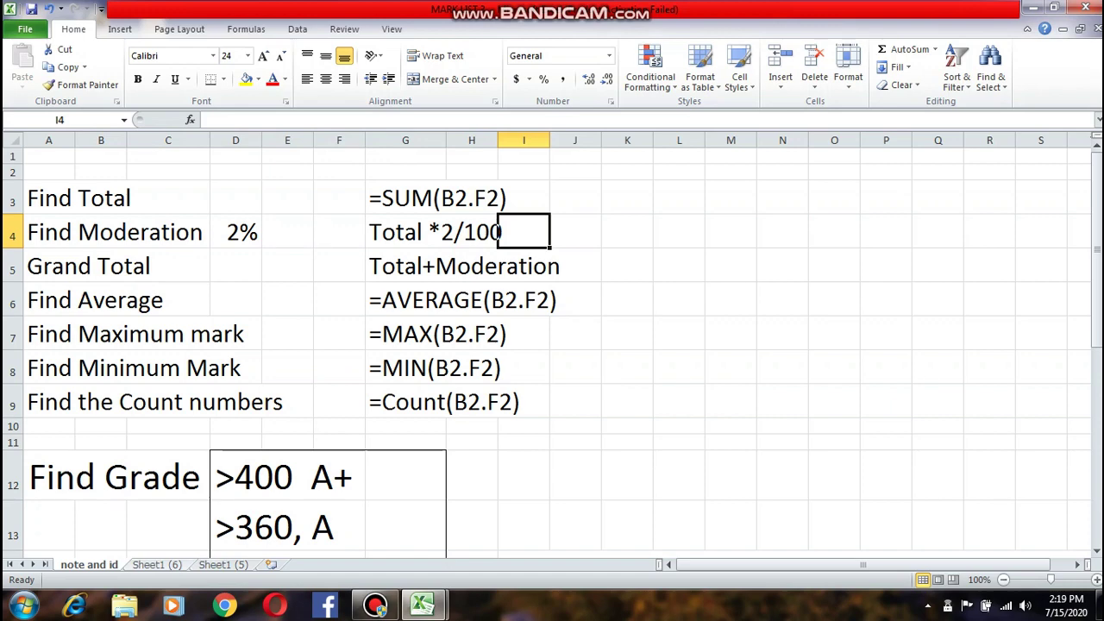
left_click(158, 565)
type("=")
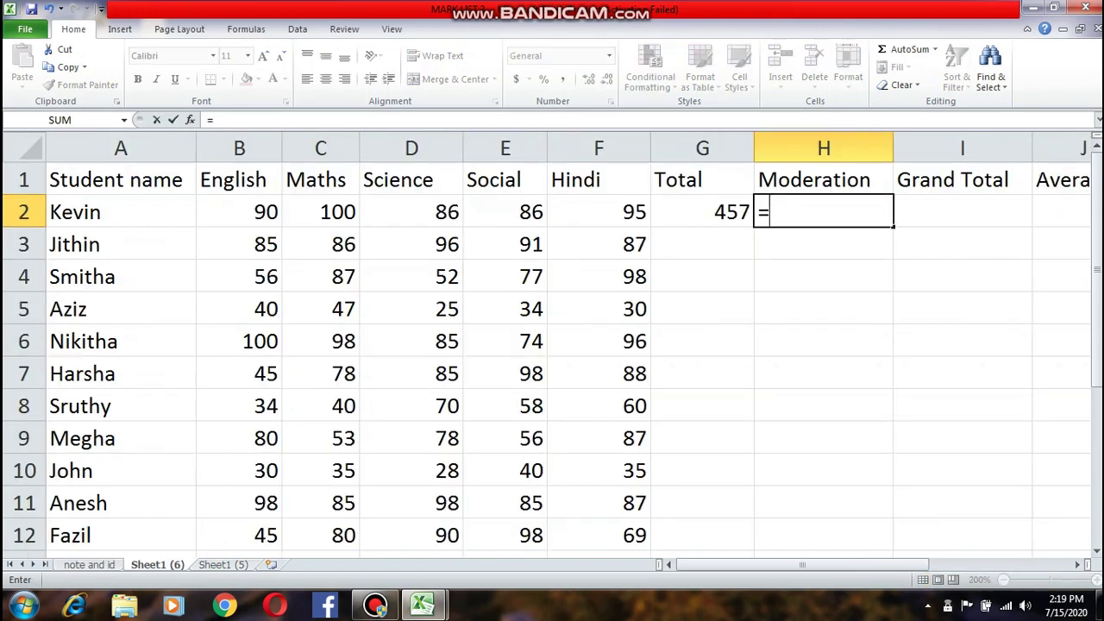
key("Left")
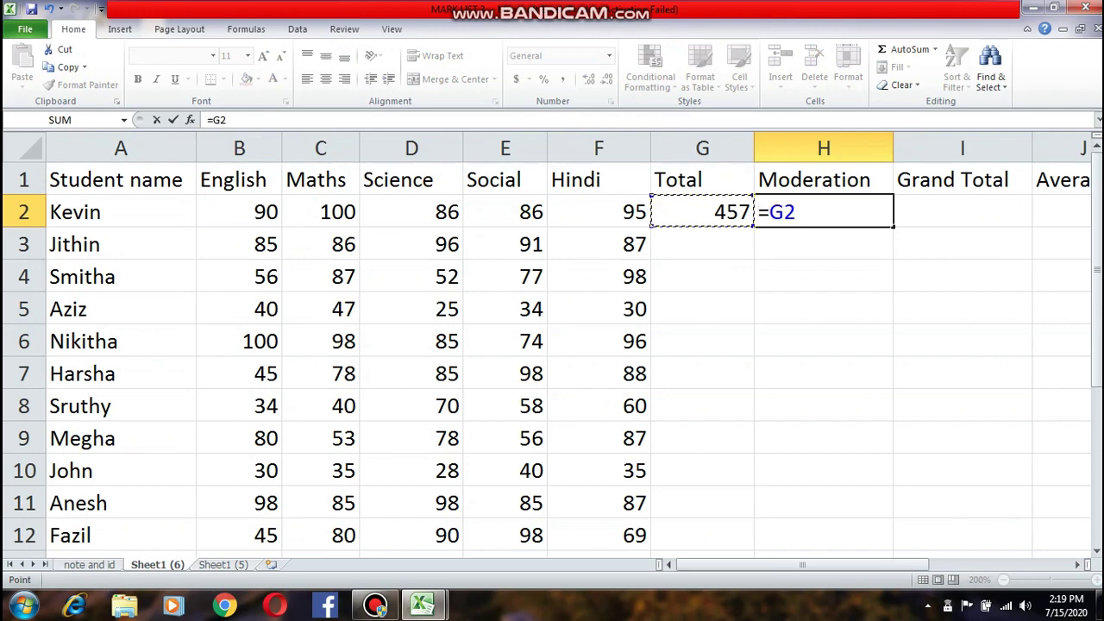
type("*2/100")
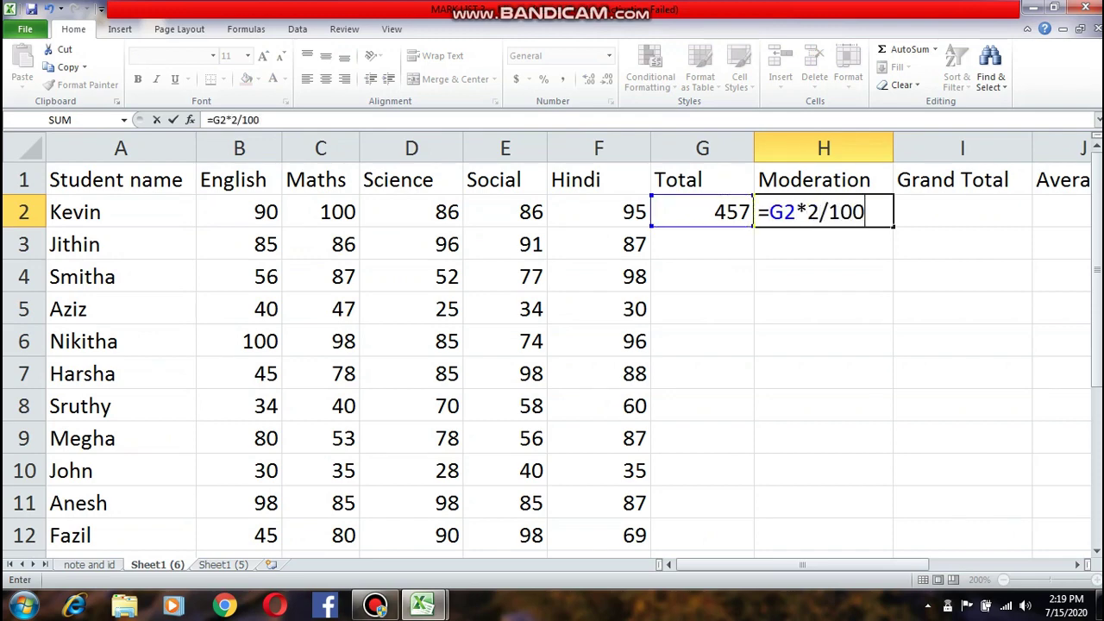
key("Return")
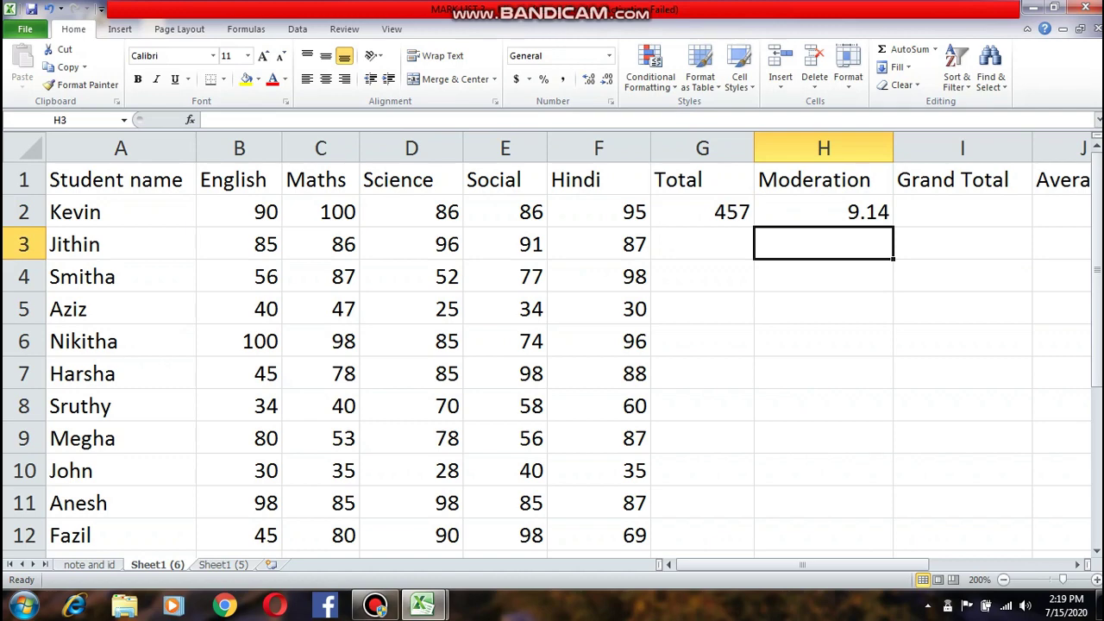
- Check the Grand Total rule in row 5 of the note and id sheet, and enter =G2+H2 in I2 of Sheet1 (6)
key("Up")
key("Right")
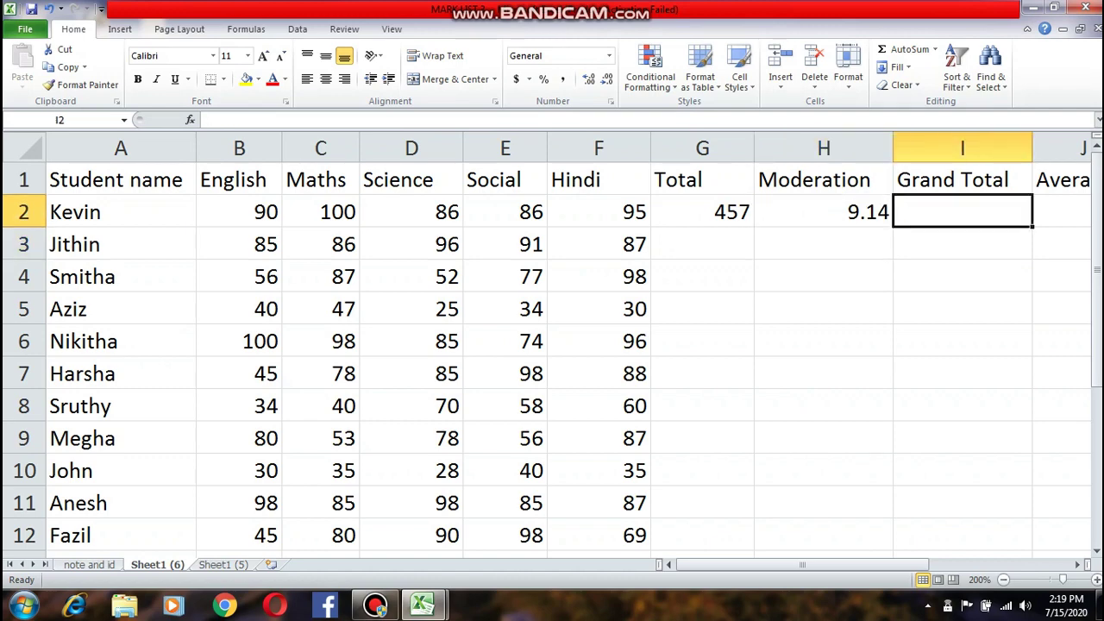
key("ctrl+Page_Up")
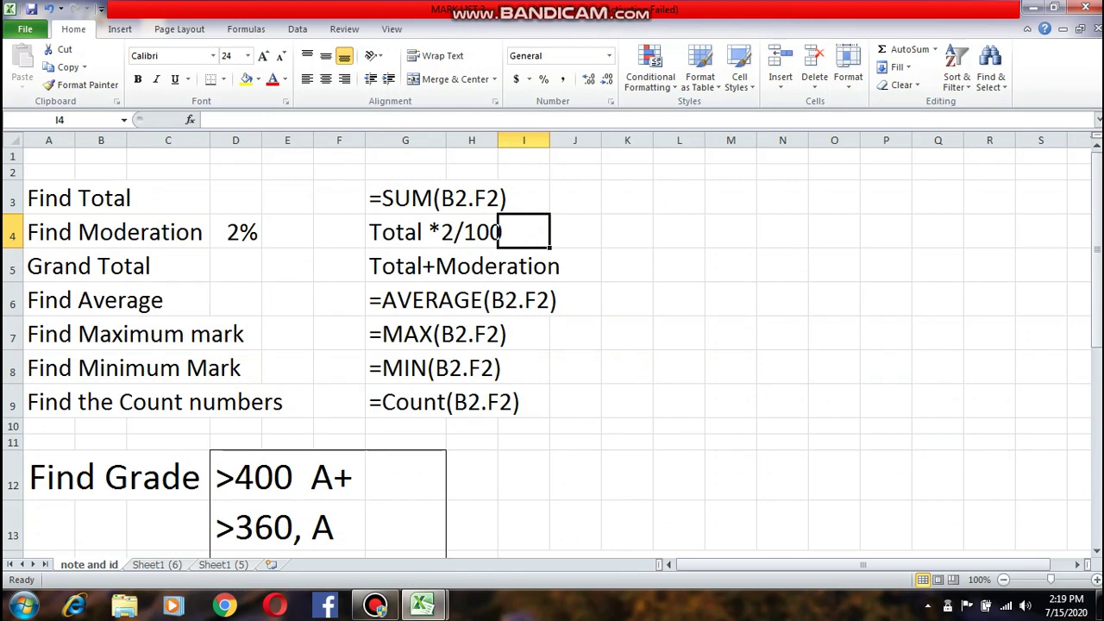
left_click(444, 273)
left_click_drag(86, 267, 587, 267)
left_click(472, 334)
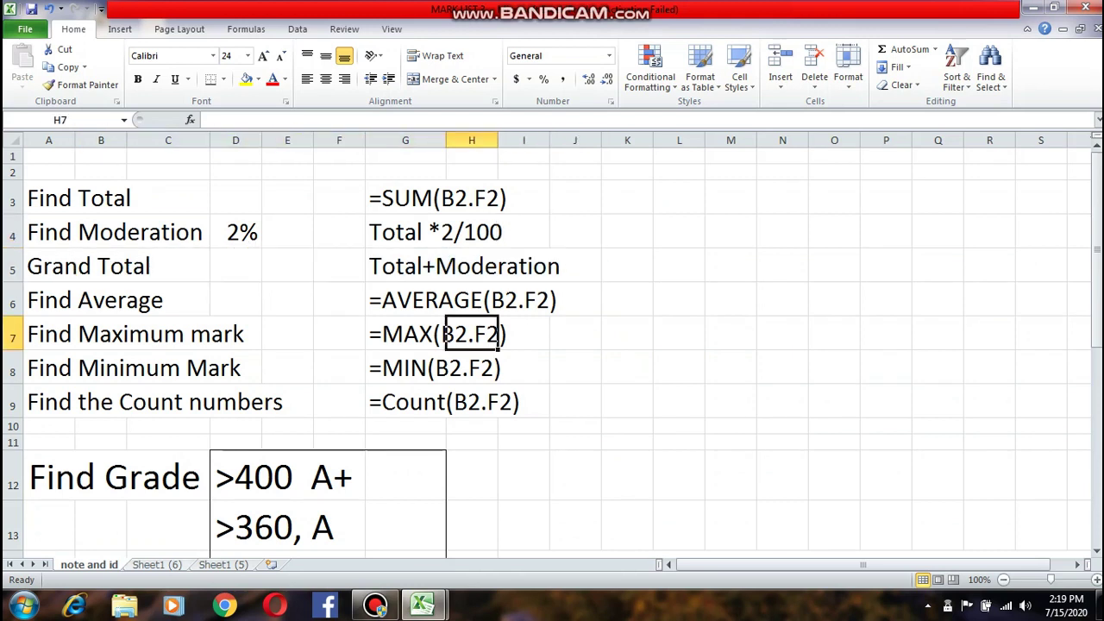
key("ctrl+Page_Down")
type("=")
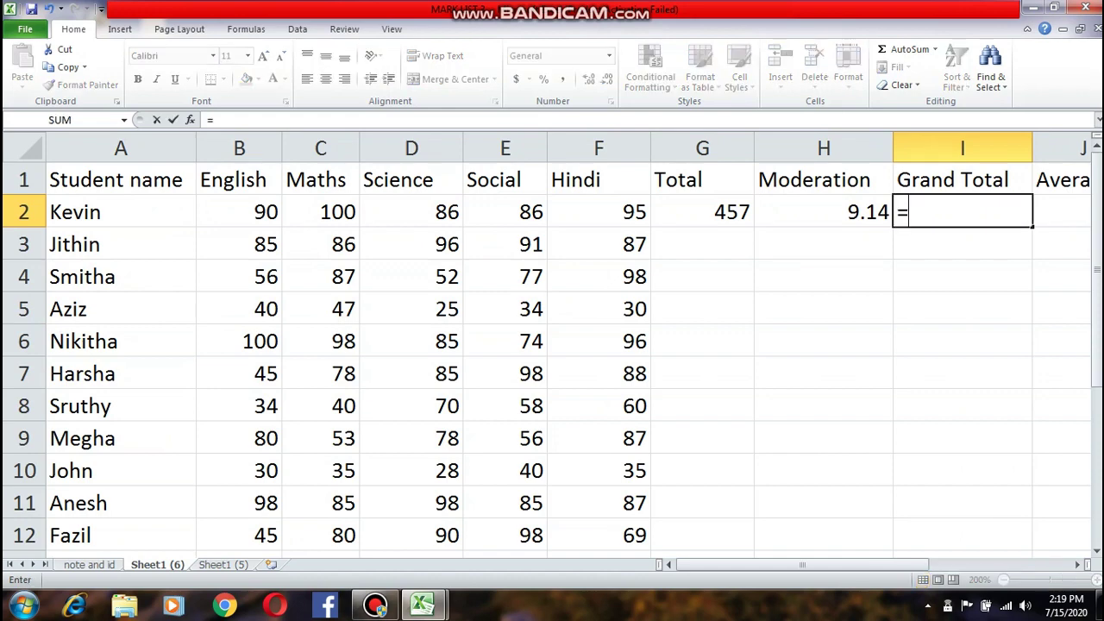
key("Left")
key("Left")
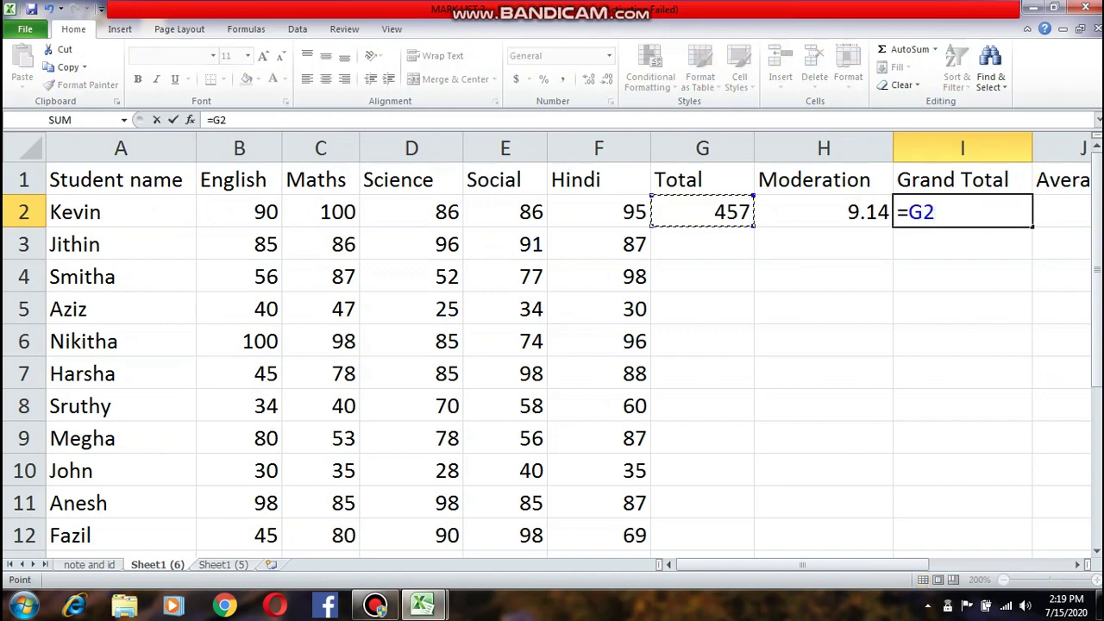
type("+")
key("Left")
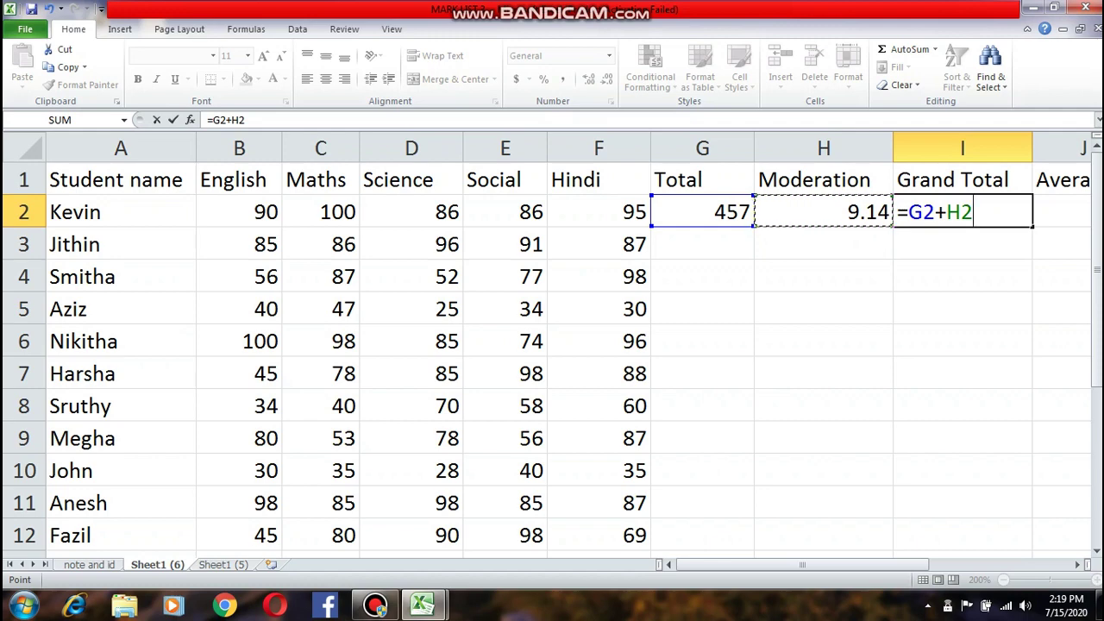
key("Return")
left_click(962, 212)
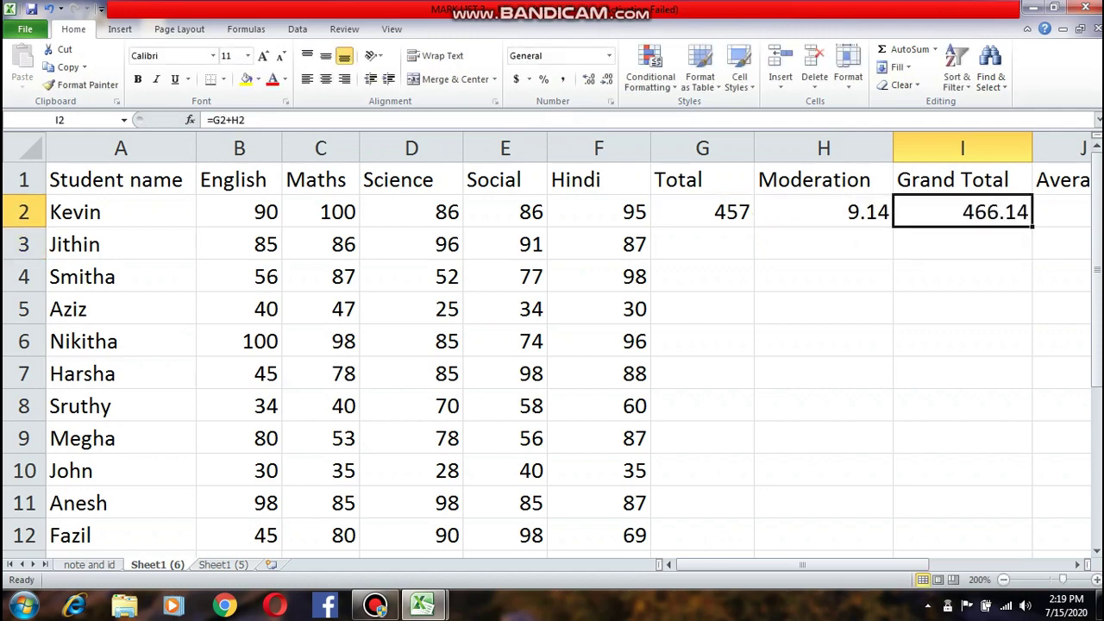
- Enter =AVERAGE(B2.F2) in J2 to average the first student's five subject marks
key("Right")
key("Right")
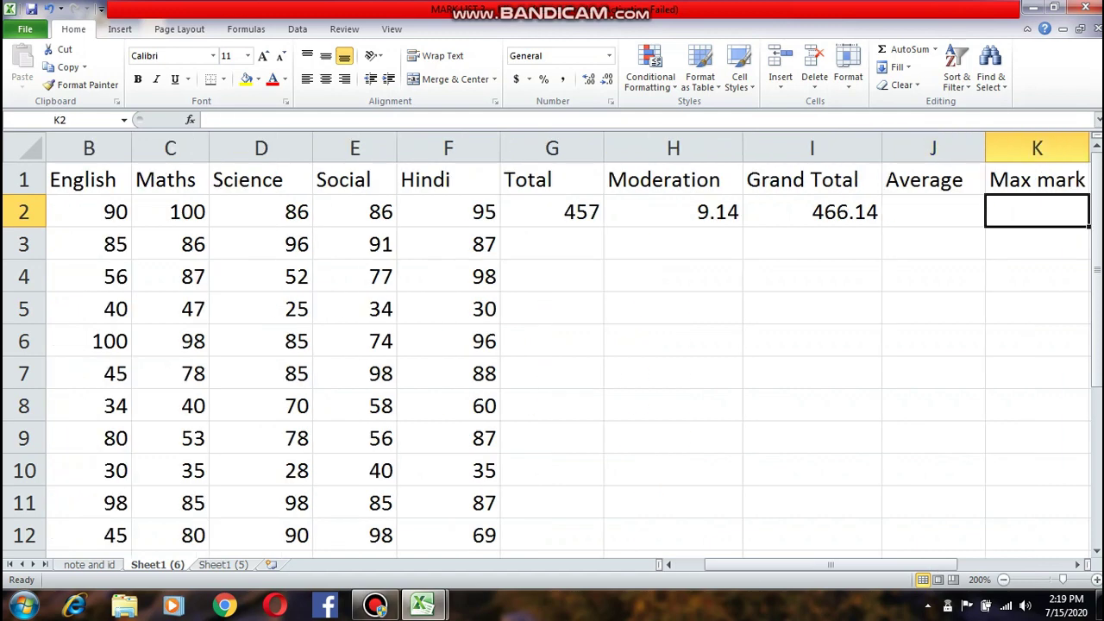
key("Left")
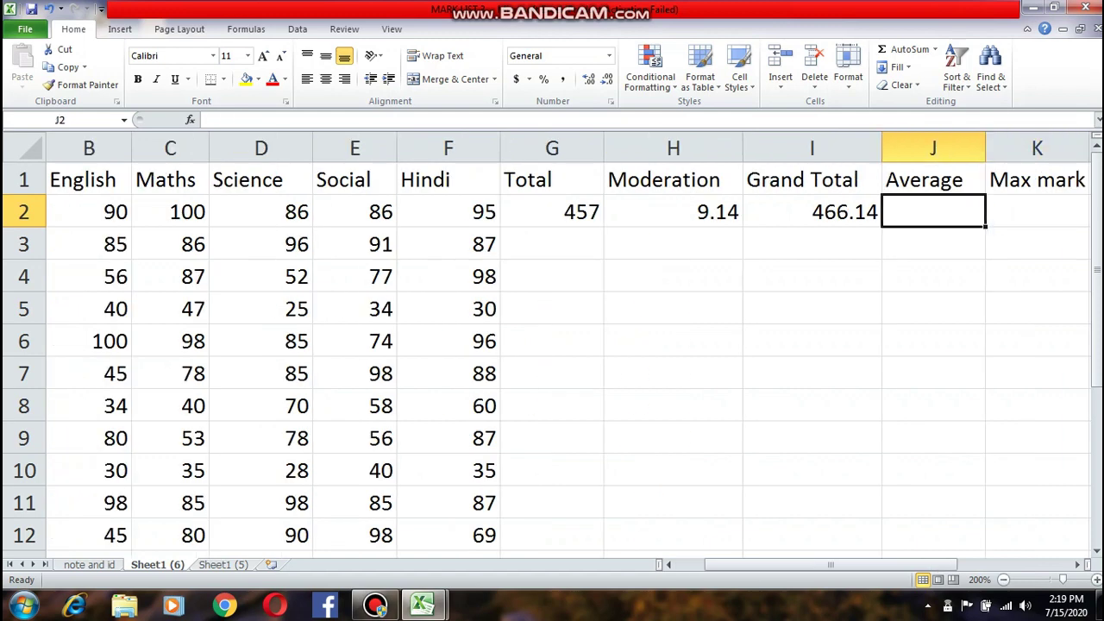
left_click_drag(89, 211, 449, 211)
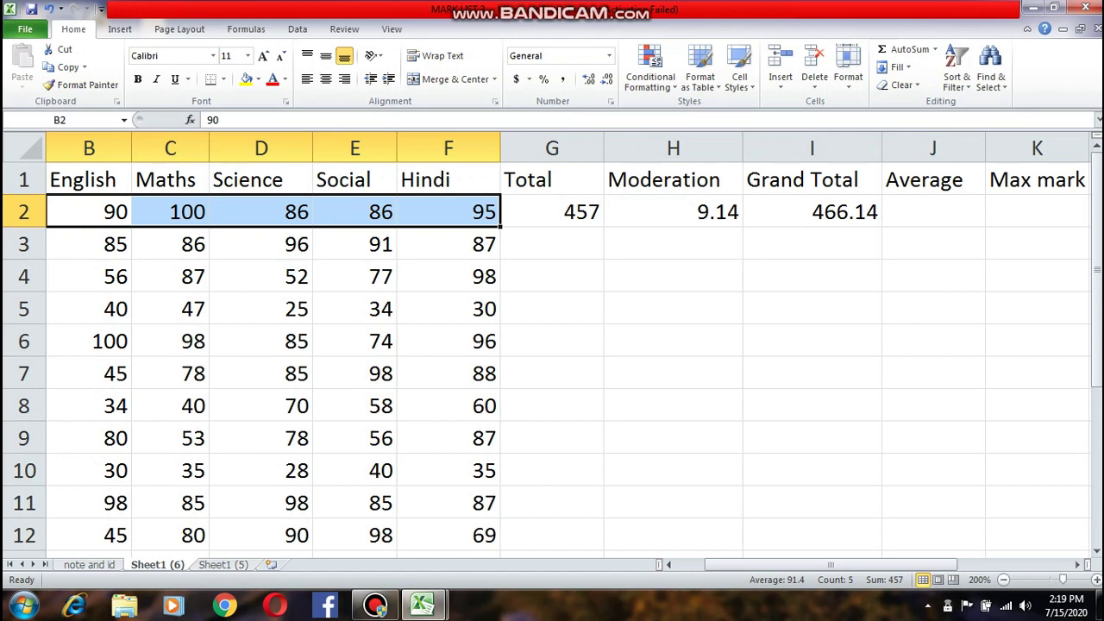
left_click(934, 211)
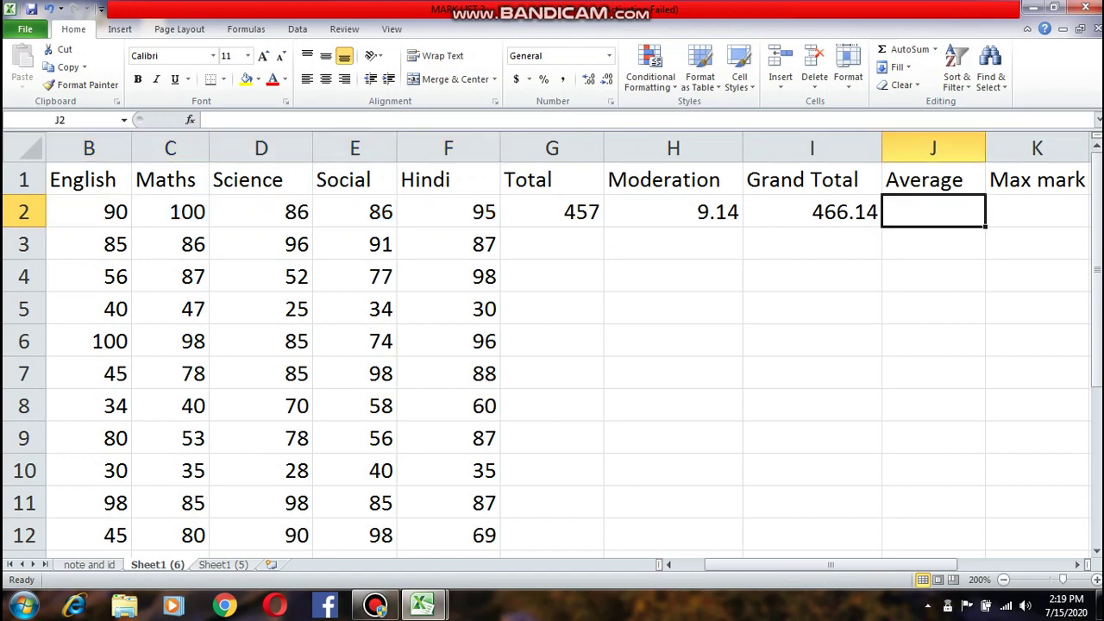
type("=AVERAG")
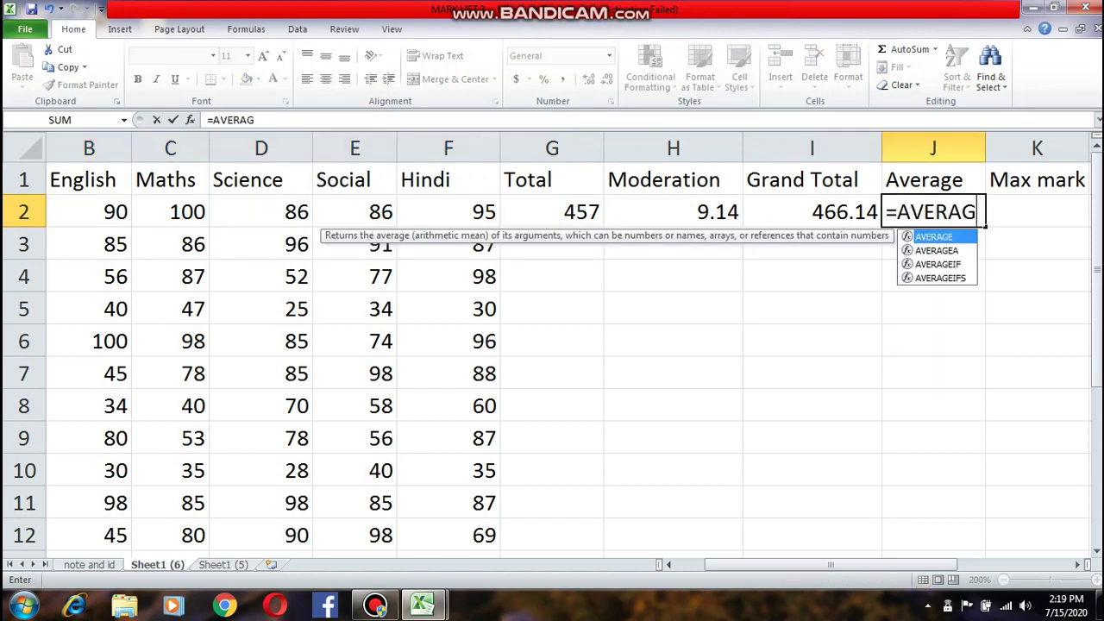
type("E(B2")
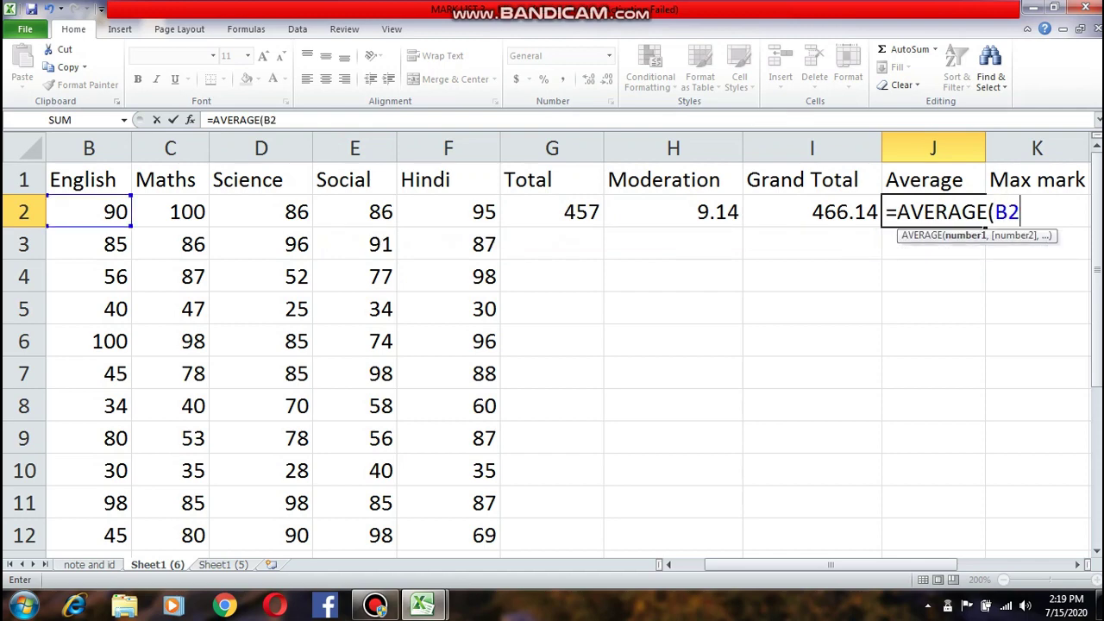
type(".F2")
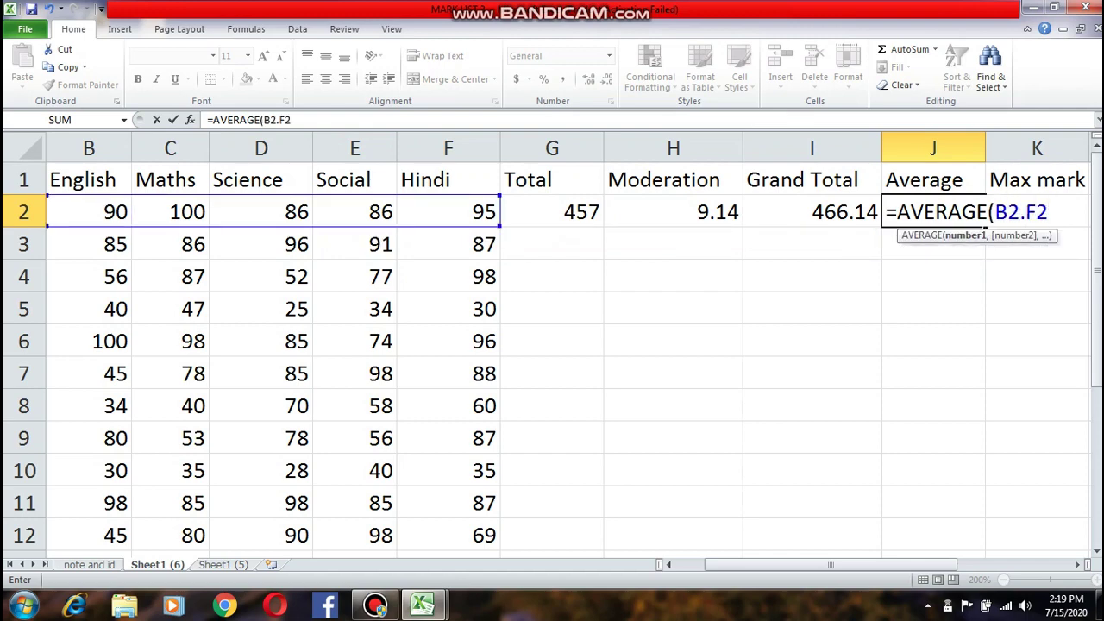
type(")")
key("Return")
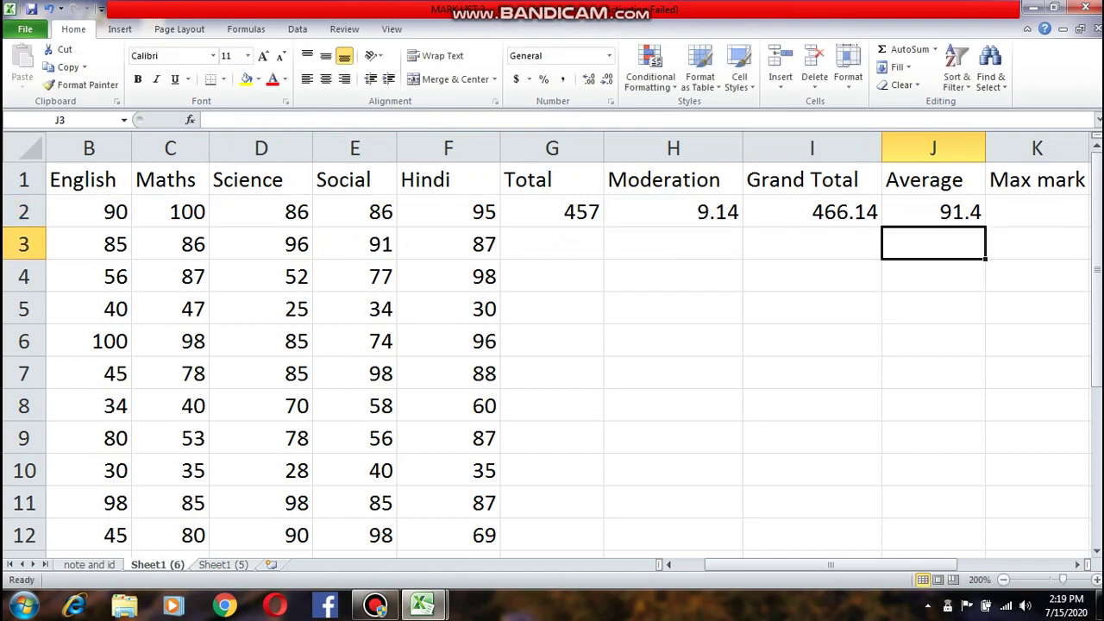
- Enter =MAX(B2.F2) in K2 to find the first student's highest mark
key("Up")
key("Right")
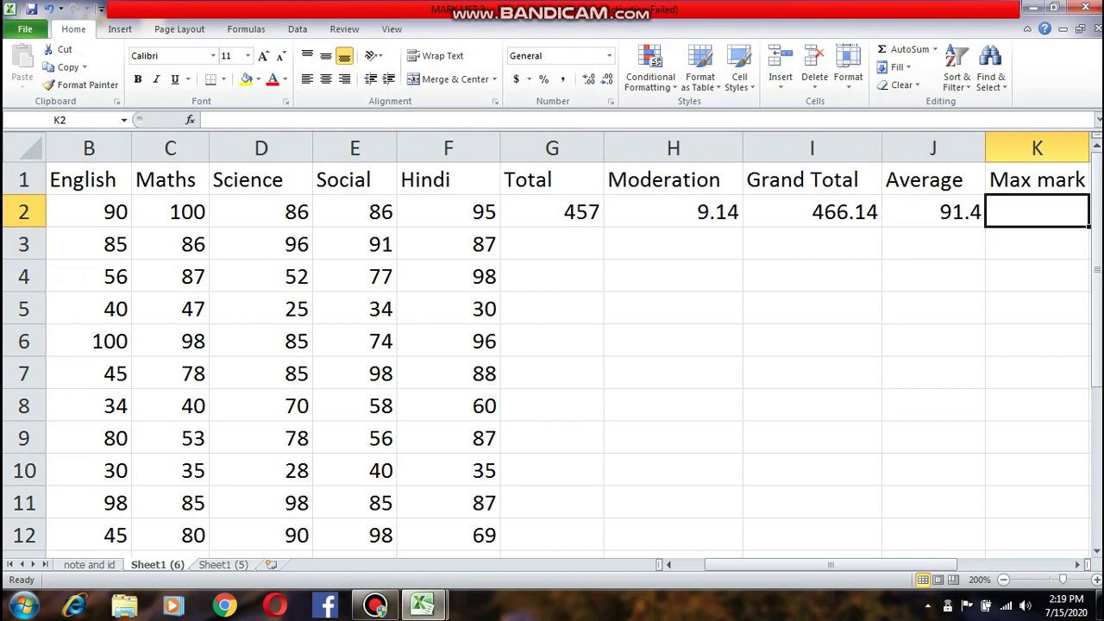
left_click_drag(89, 212, 449, 211)
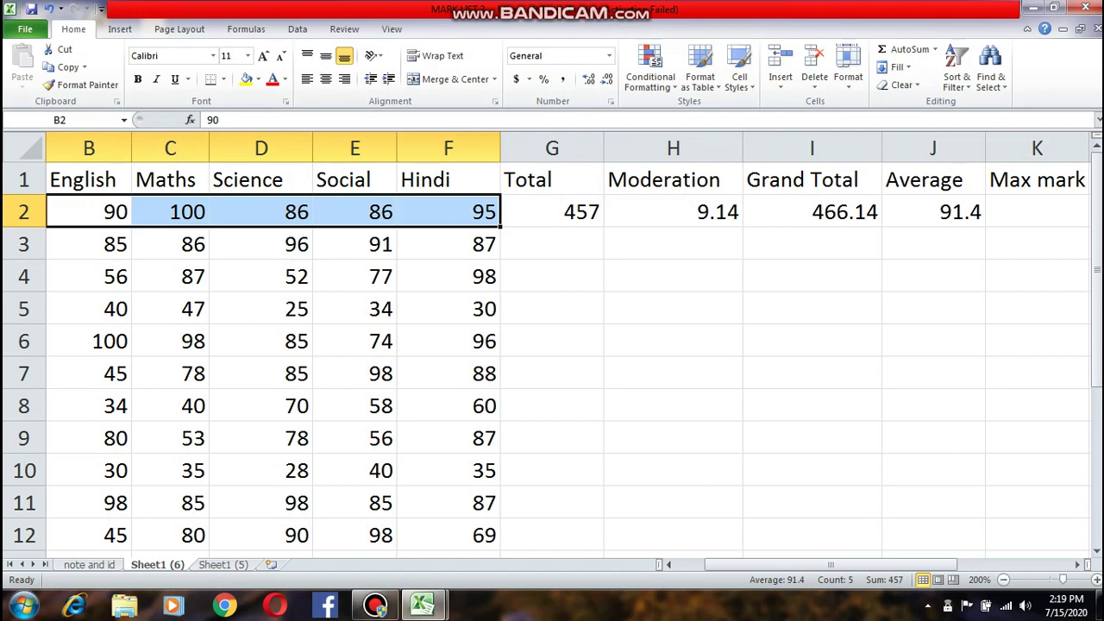
left_click(1037, 211)
type("=")
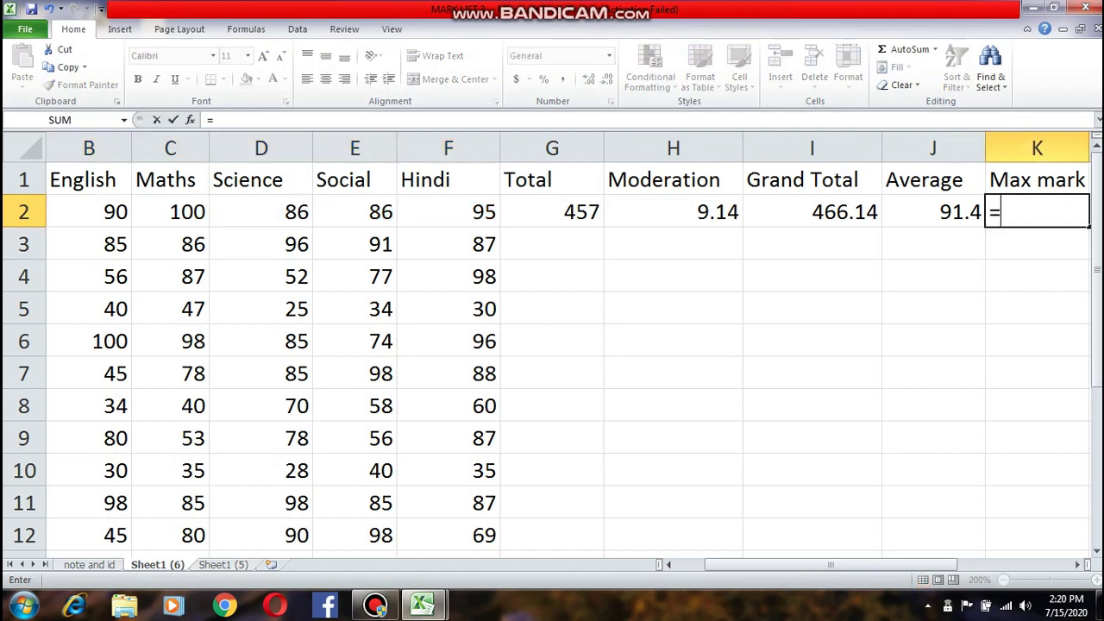
type("MAX(")
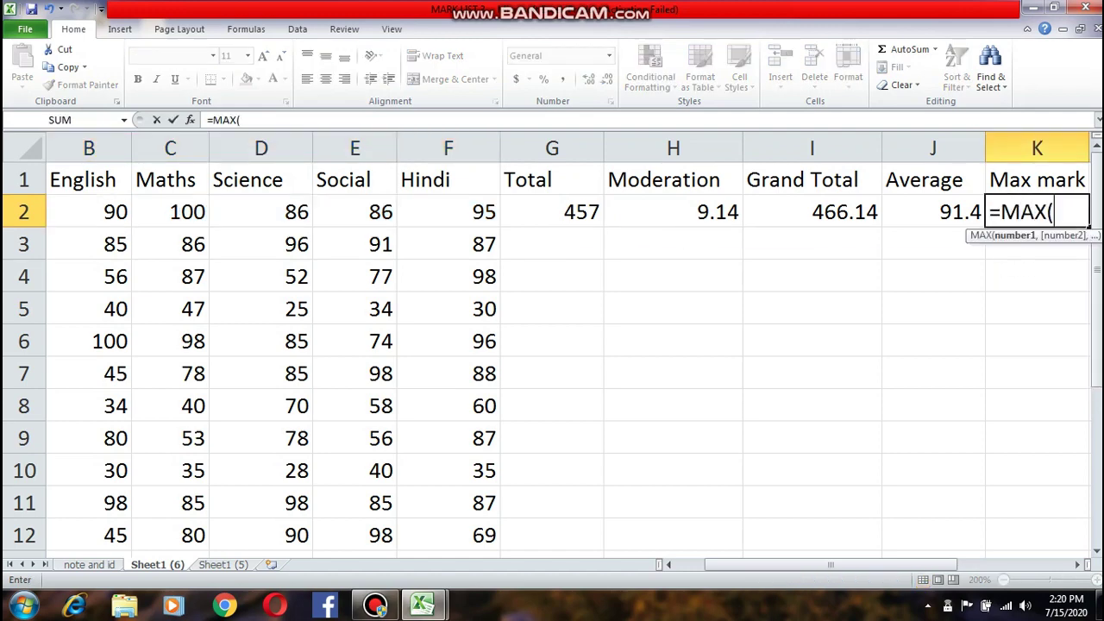
type("B2.F2)")
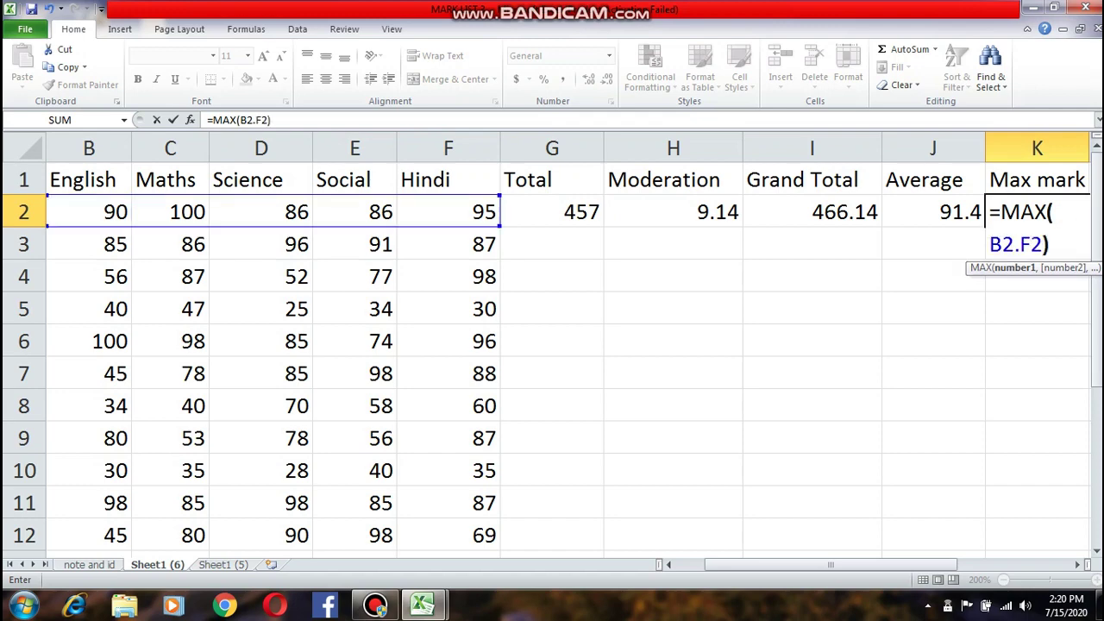
key("Return")
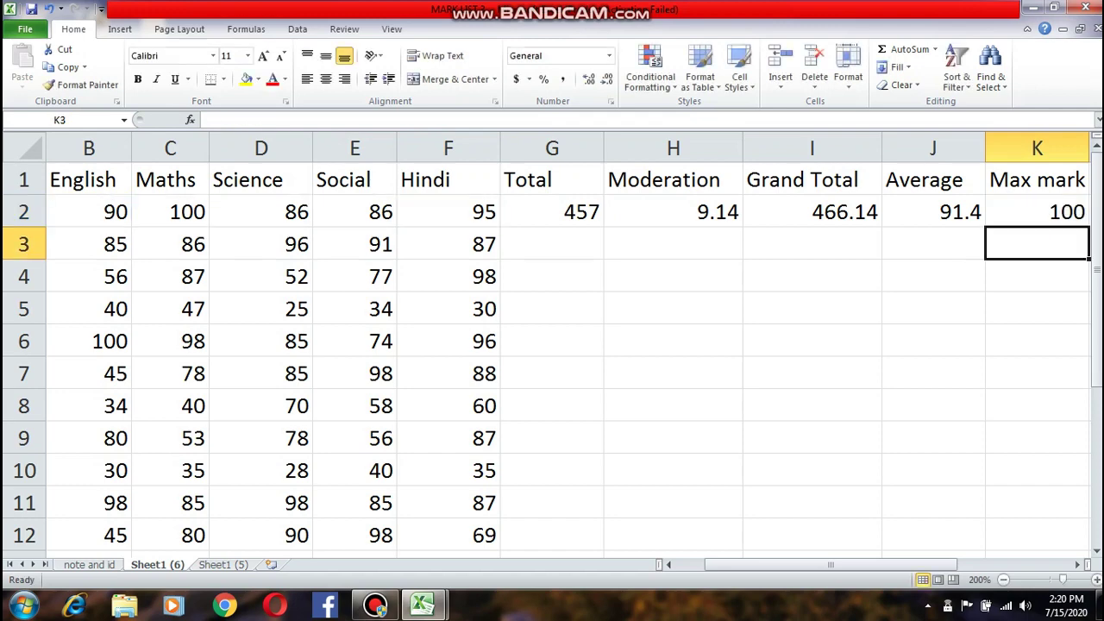
- Enter =MIN(B2.F2) in L2 to find the first student's lowest mark
key("Up")
key("Right")
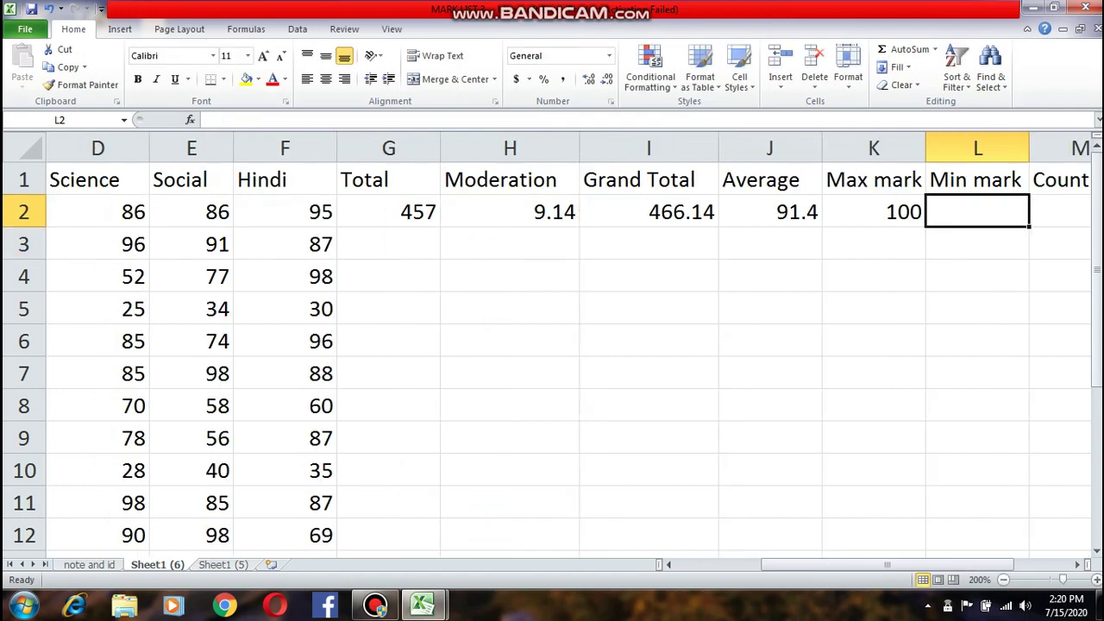
type("=MIN")
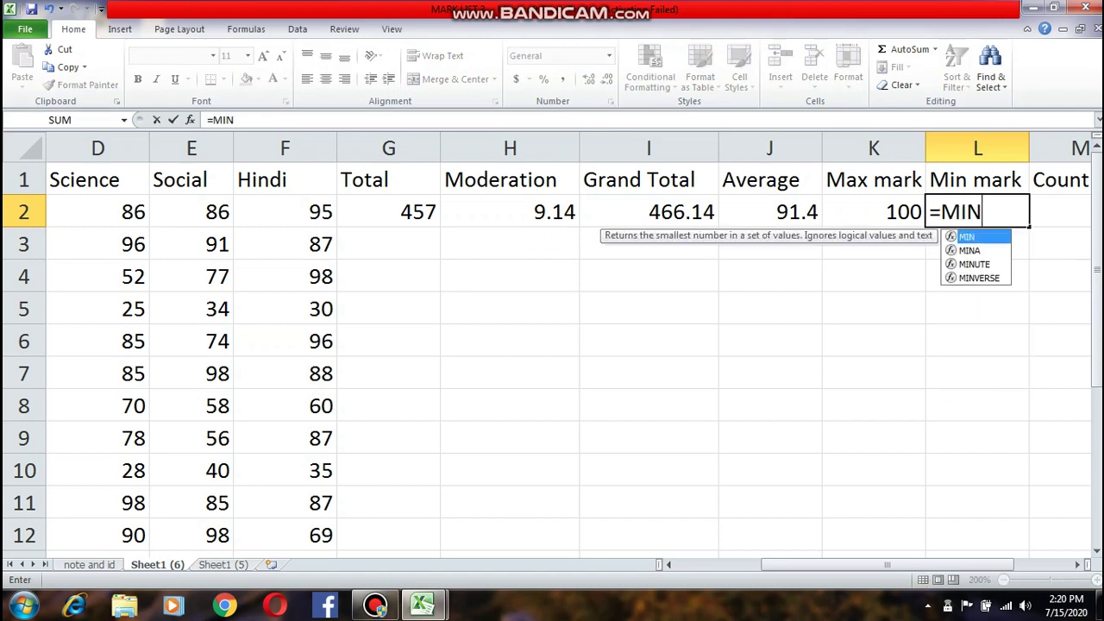
type("(B2.")
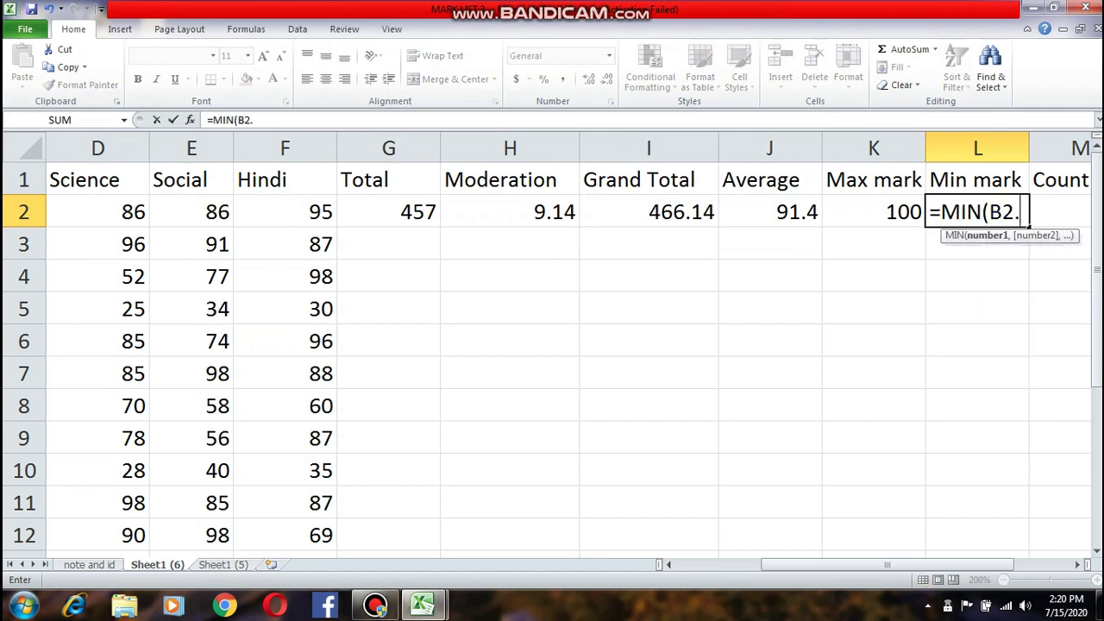
type("F2)")
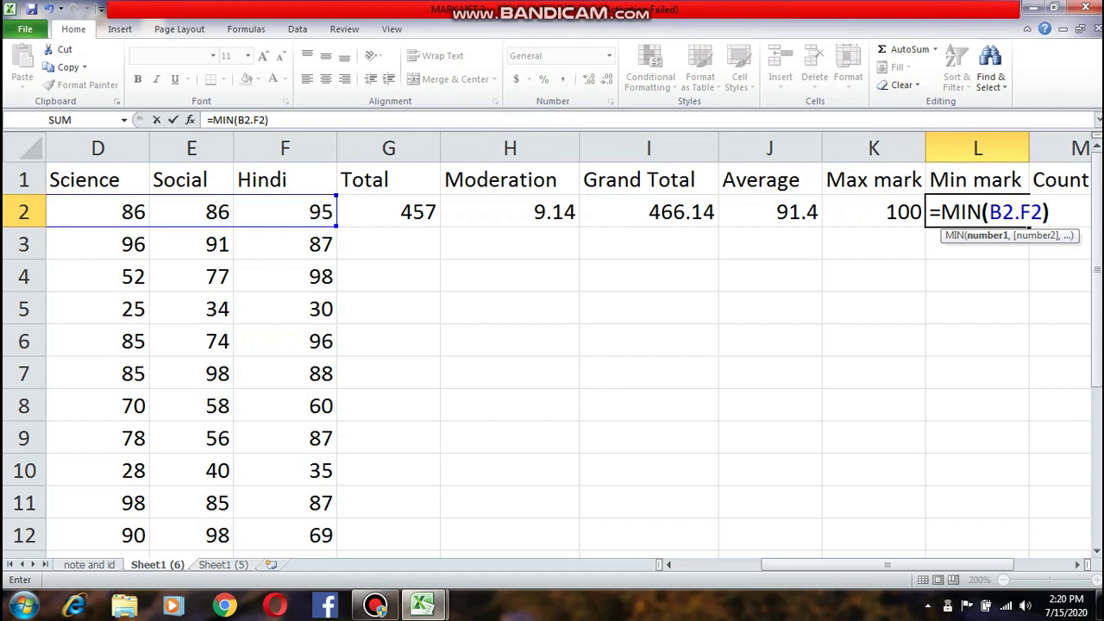
key("Return")
- Enter =COUNT(B2.F2) in M2 to count the first student's marks
key("Up")
key("Right")
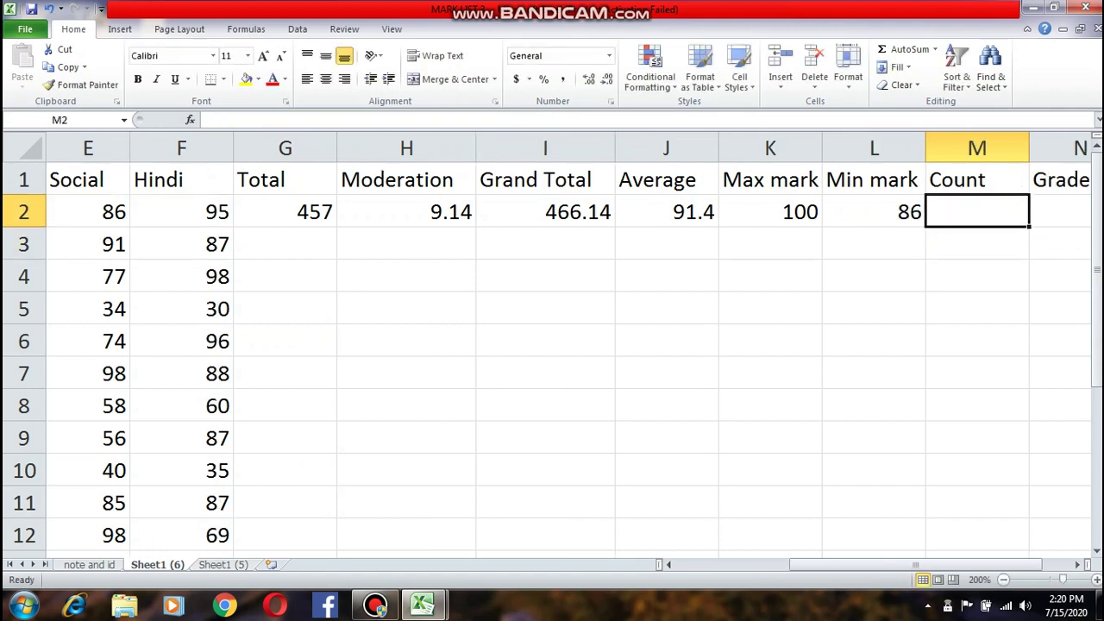
type("=COUNT")
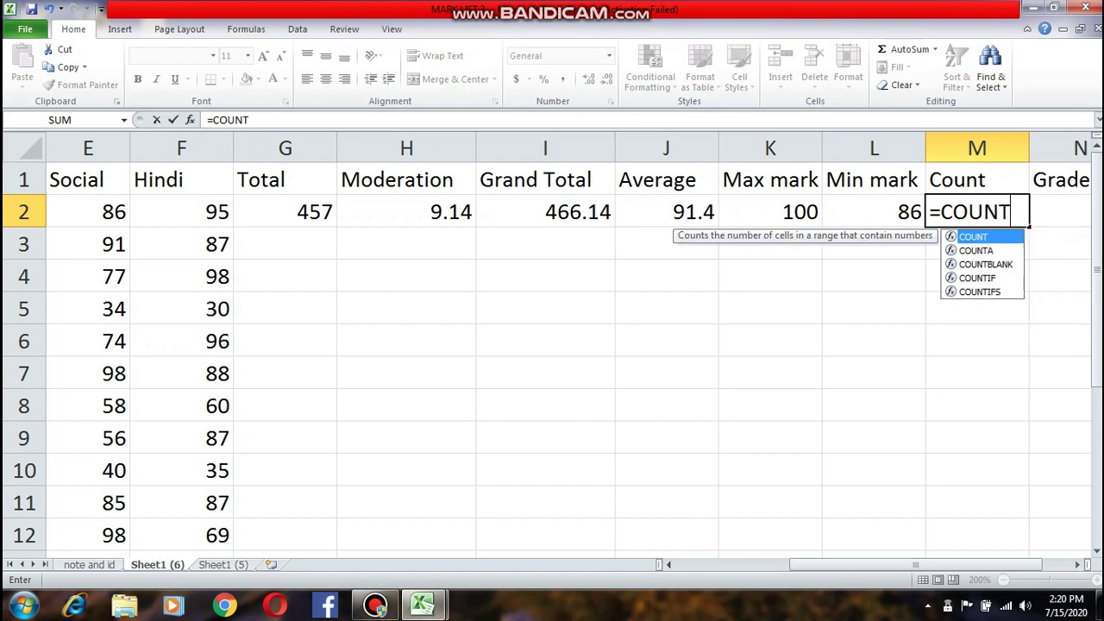
type("(B2.F2")
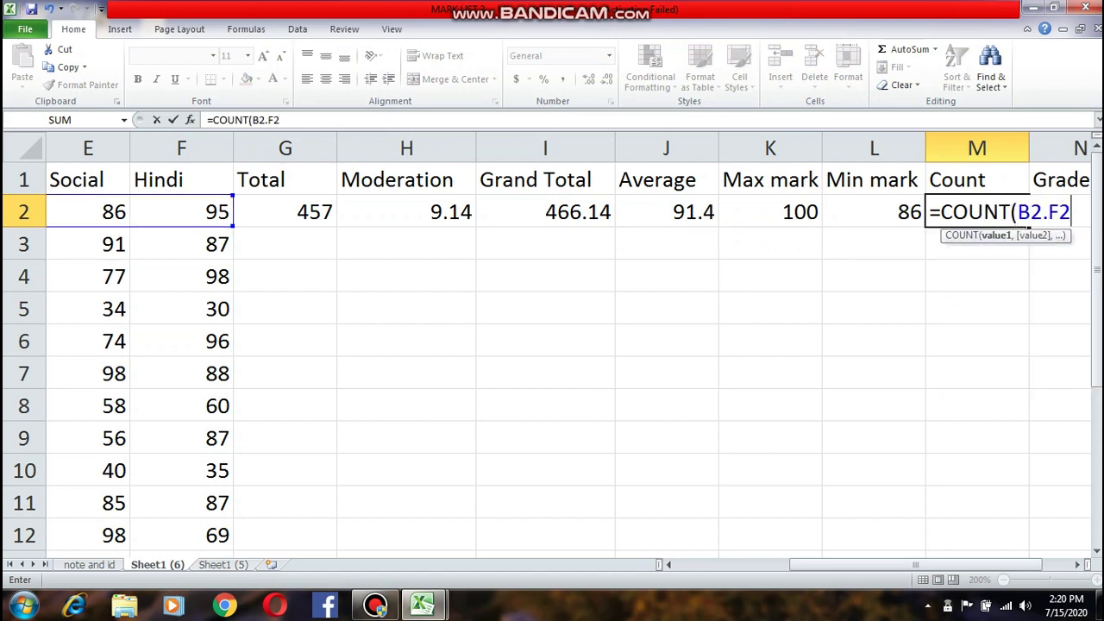
type(")")
key("Return")
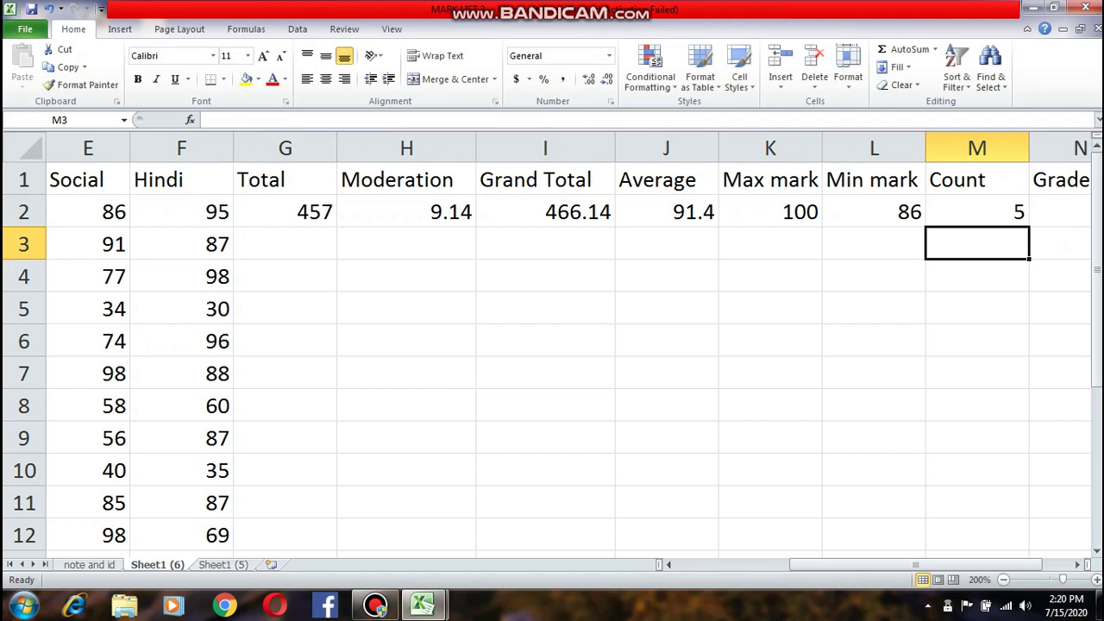
- Look over the functions offered by AutoSum and return to the first student's Grade cell, N2
left_click(934, 49)
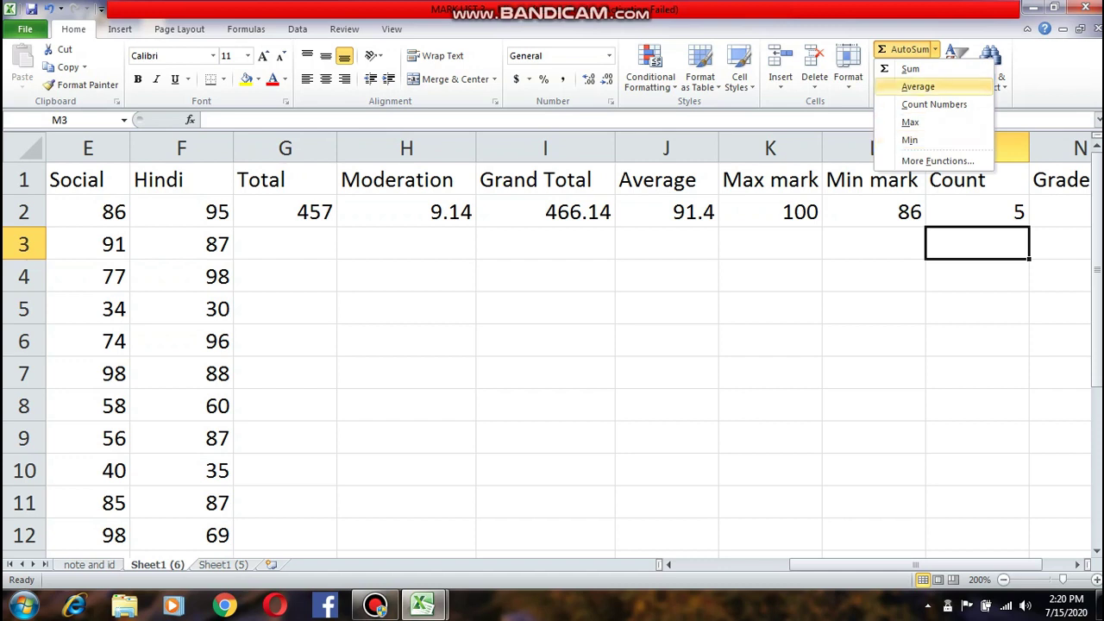
left_click(1060, 211)
left_click(1059, 212)
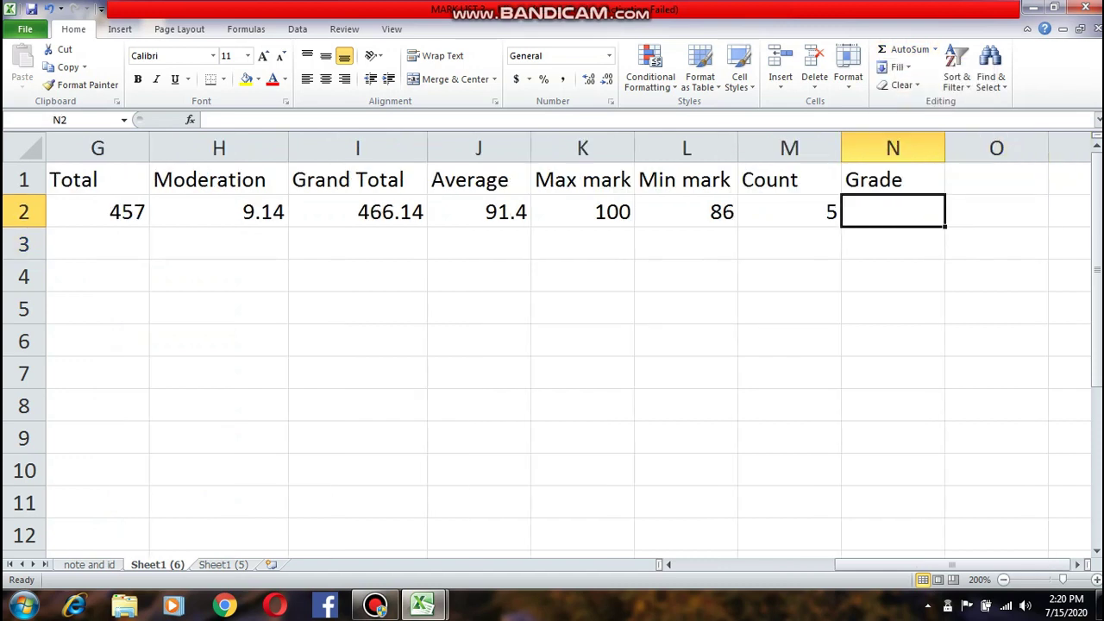
- Examine the grade criteria and the nested IF formula on the note and id sheet
key("ctrl+Page_Up")
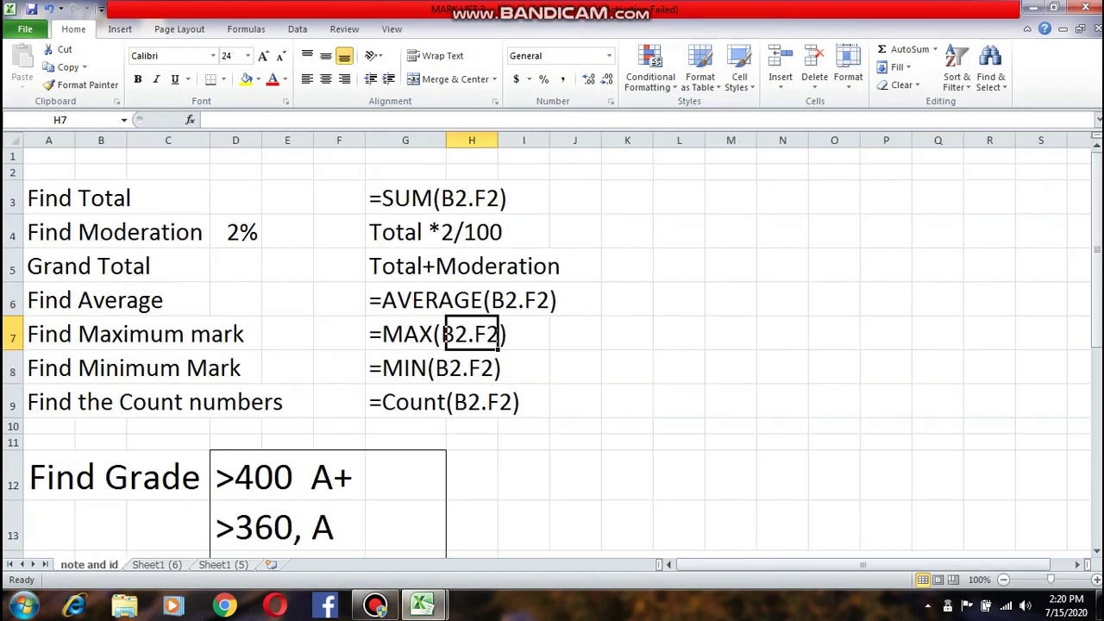
scroll(552, 345, "down", 3)
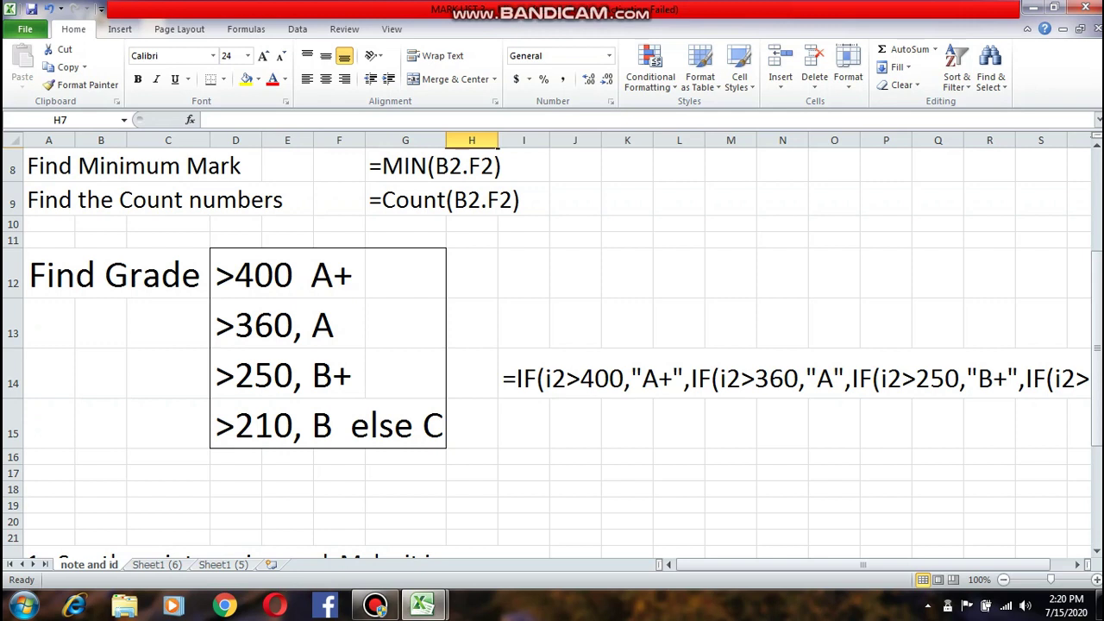
left_click_drag(246, 276, 405, 427)
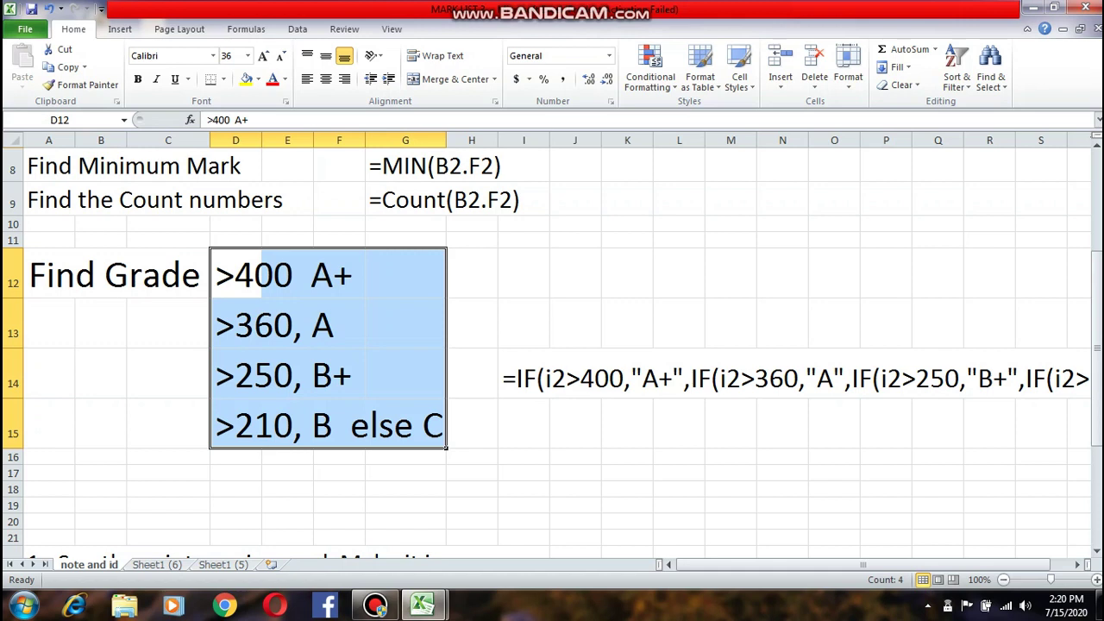
left_click(288, 473)
left_click(287, 274)
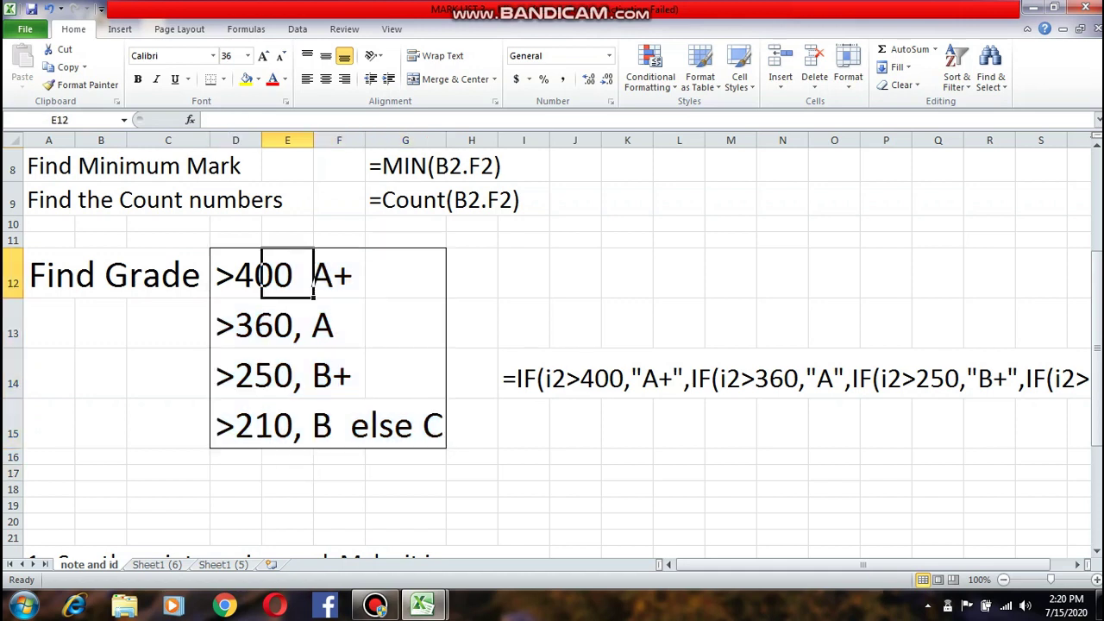
left_click(548, 382)
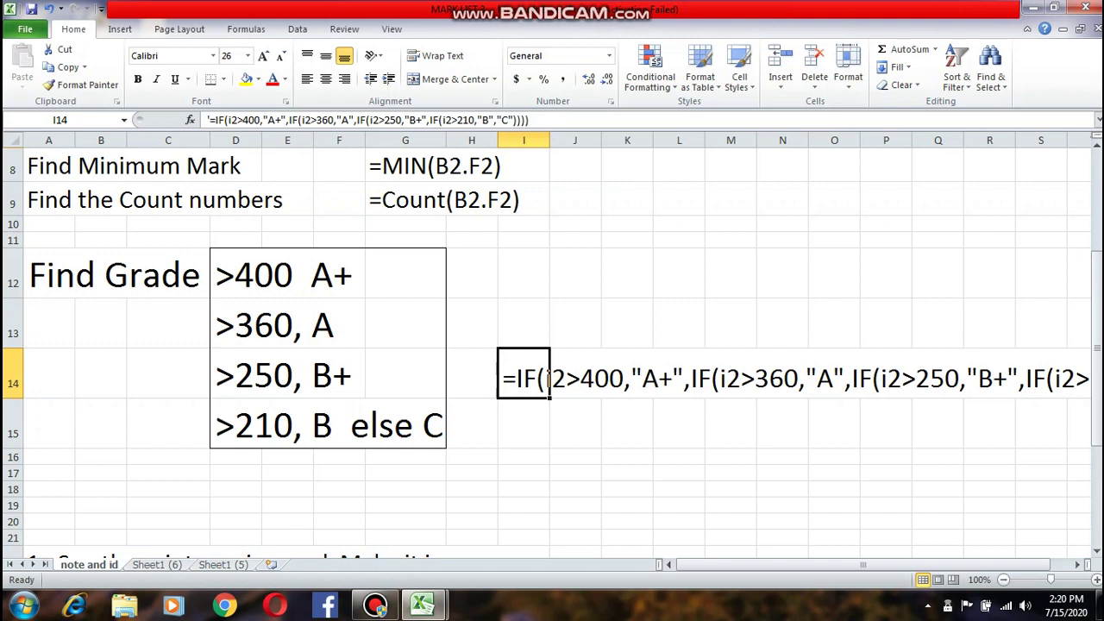
left_click(573, 423)
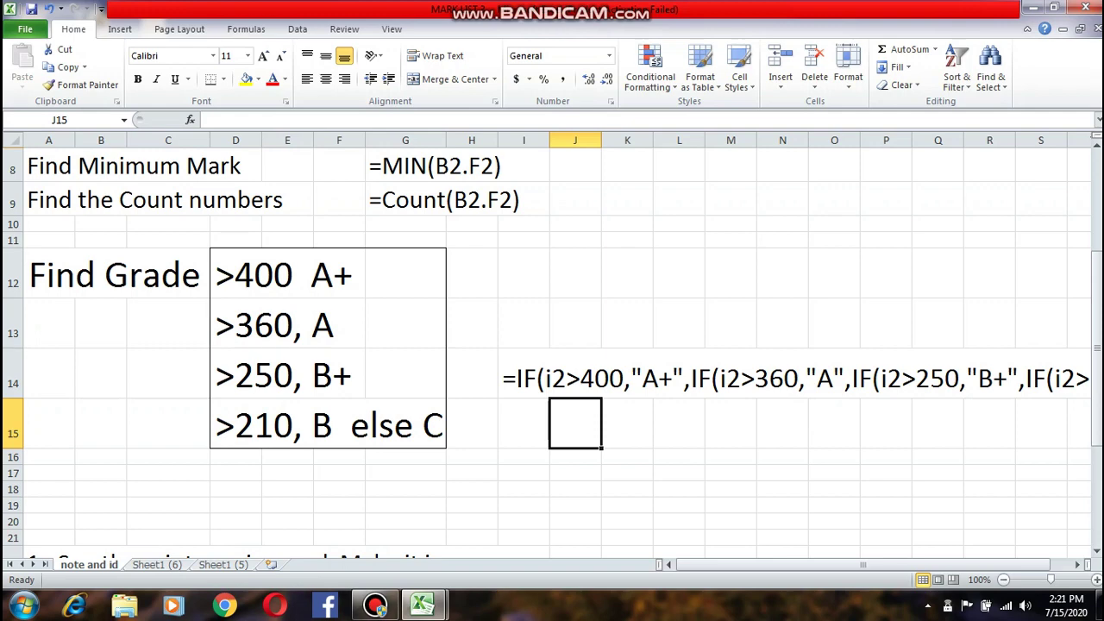
- Check which cell holds the first student's grand total and read the nested IF formula in the notes to its end
key("ctrl+Page_Down")
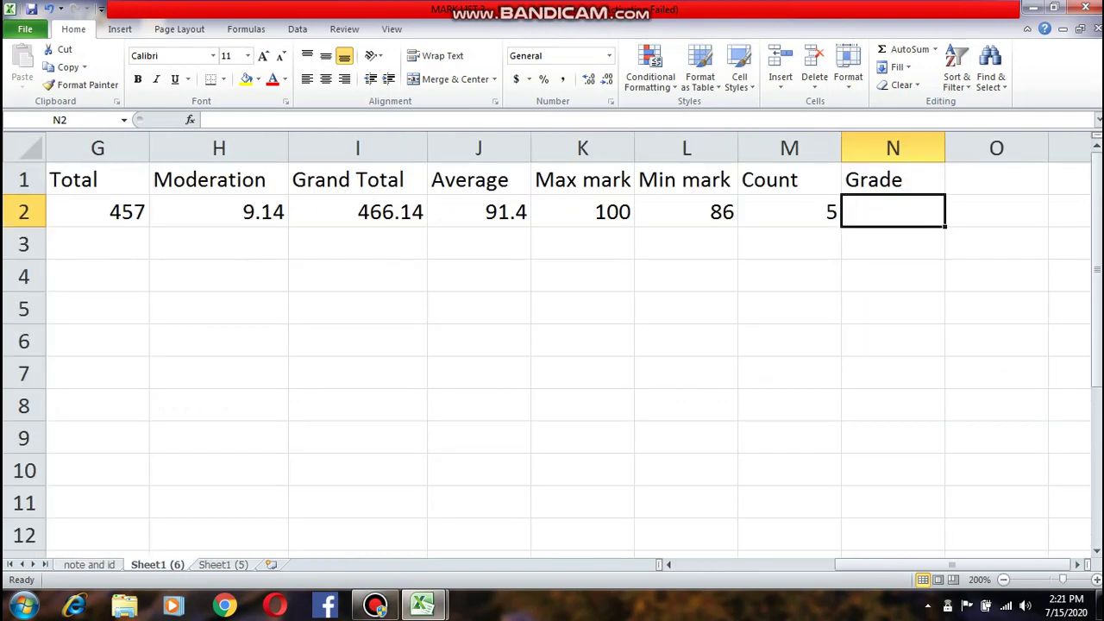
left_click(358, 212)
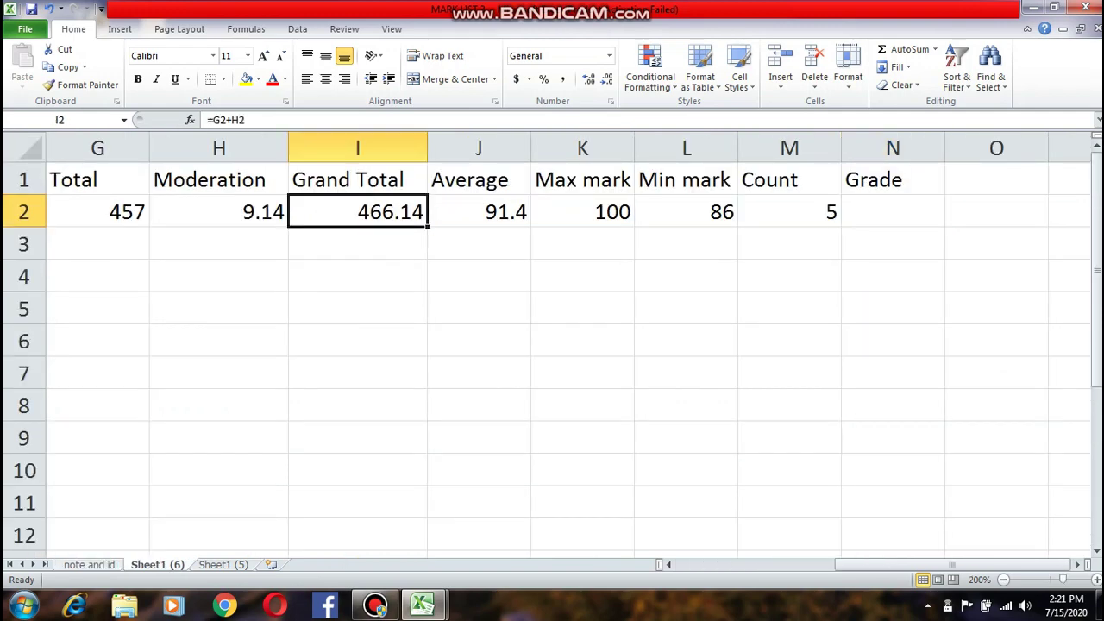
key("ctrl+Page_Up")
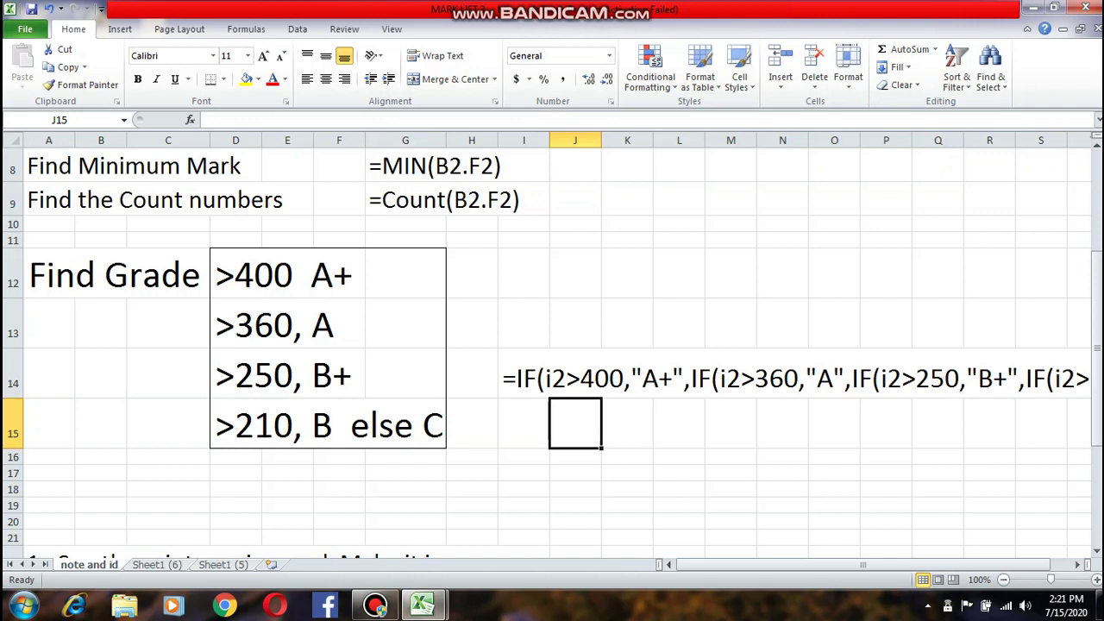
key("Right")
key("Right")
key("Right")
key("Right")
key("Right")
key("Right")
key("Right")
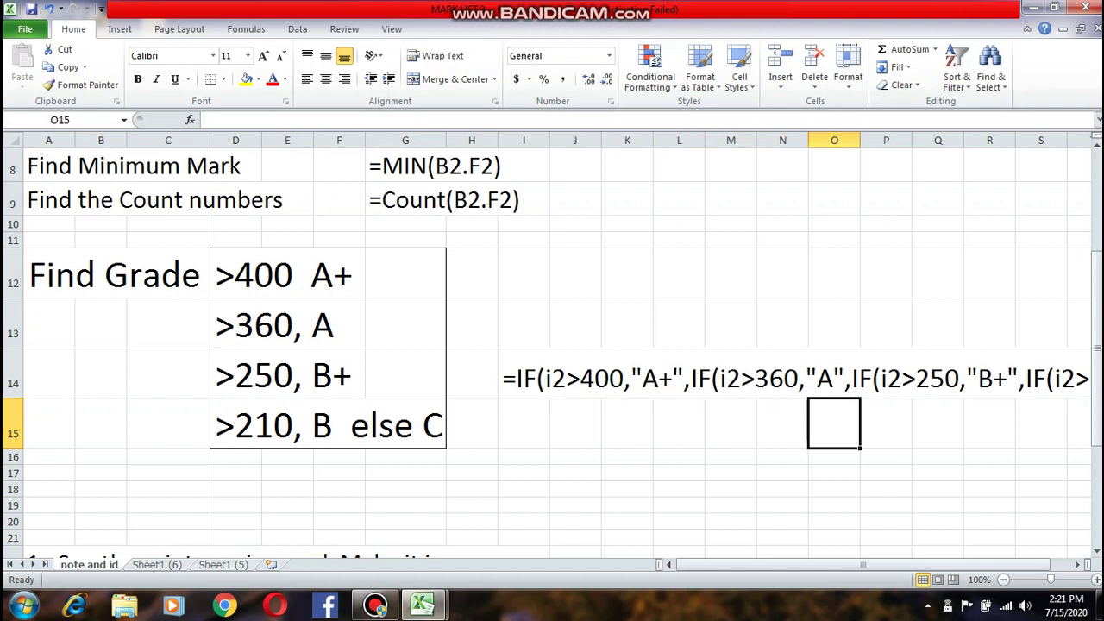
key("Right")
key("Right")
key("Right")
key("Right")
key("Right")
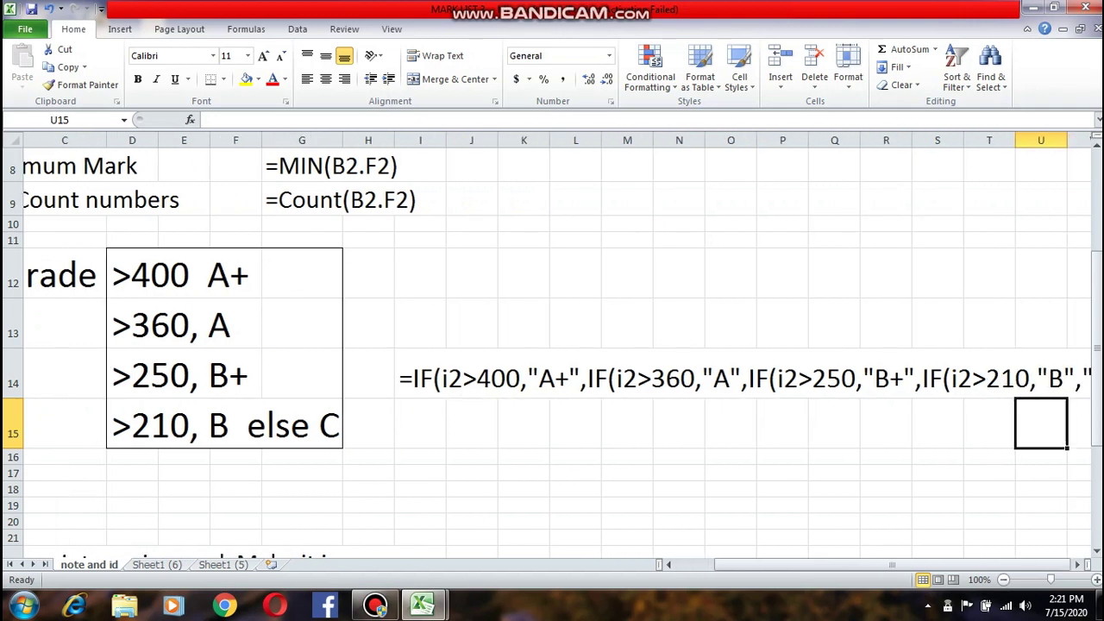
key("Right")
key("Right")
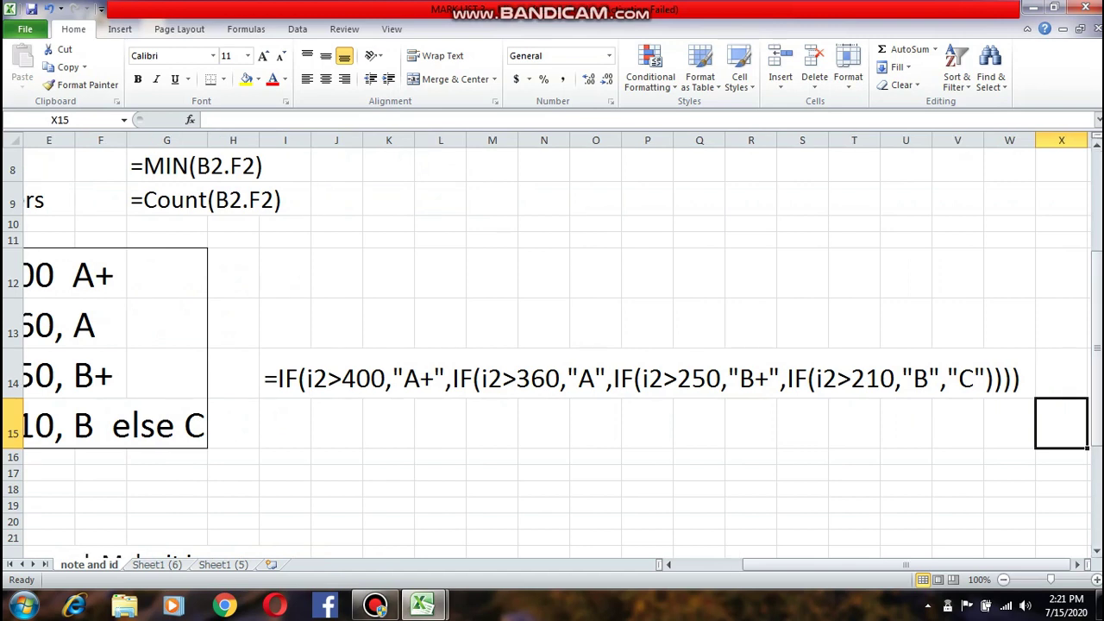
- Enter =IF(I2>400,"A+",IF(I2>360,"A",IF(I2>250,"B+",IF(I2>210,"B","C")))) in N2 of Sheet1 (6) to grade the first student, and check it against the grand total
key("ctrl+Page_Down")
left_click(893, 211)
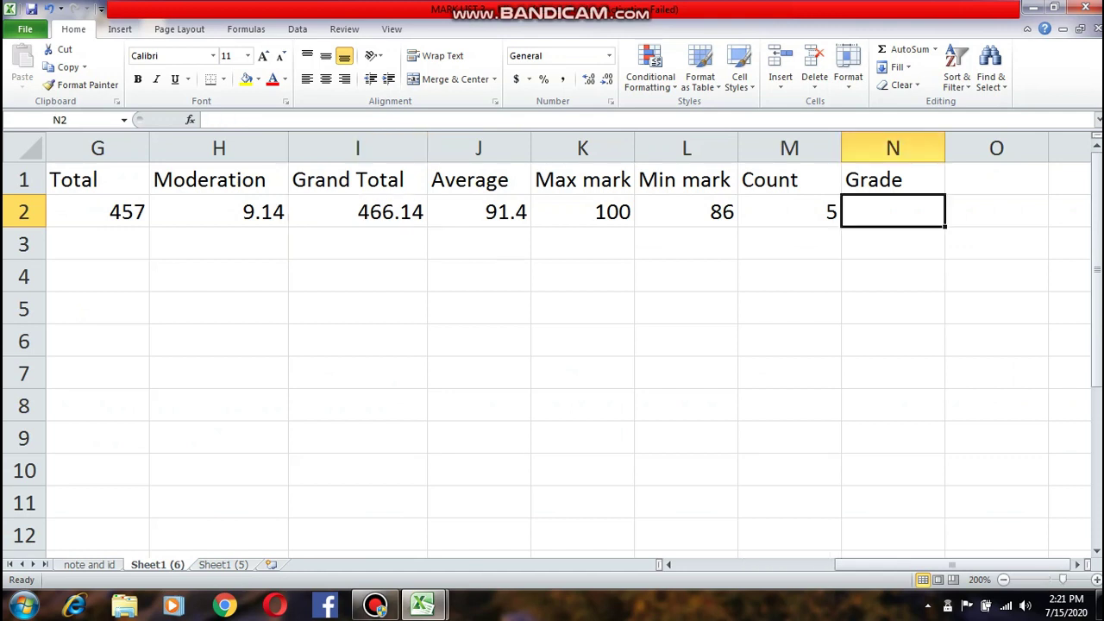
type("=")
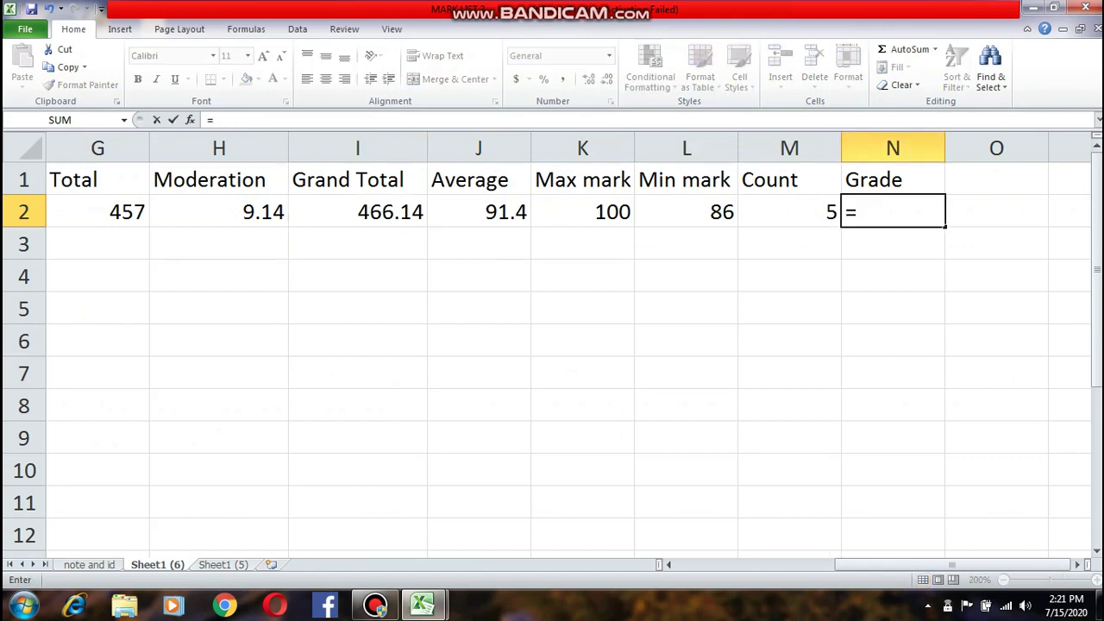
type("IF(I2")
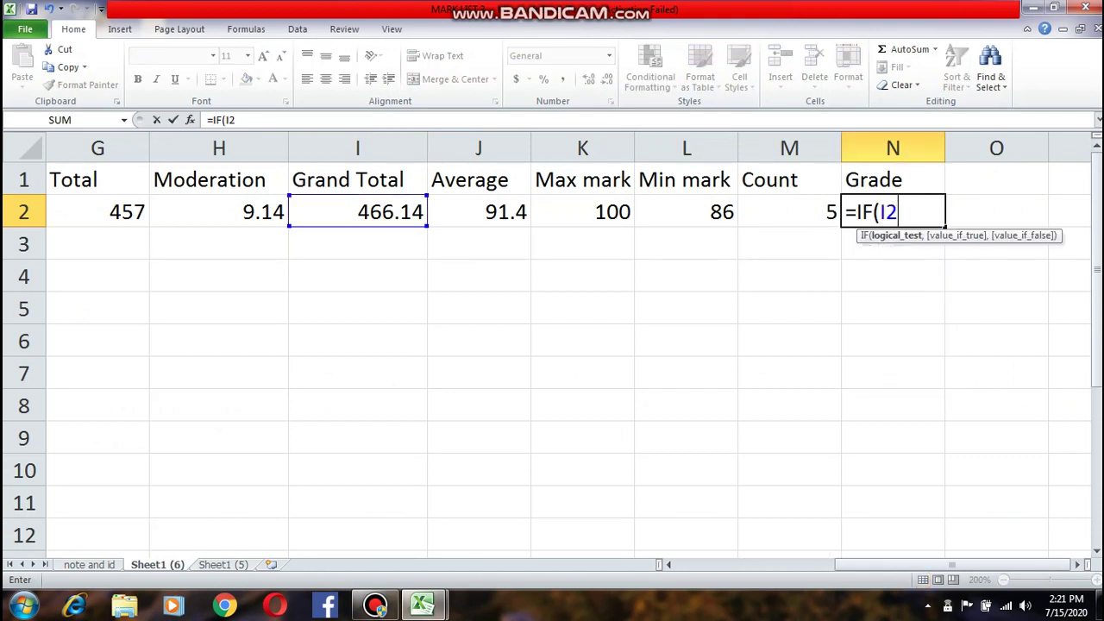
type(">400")
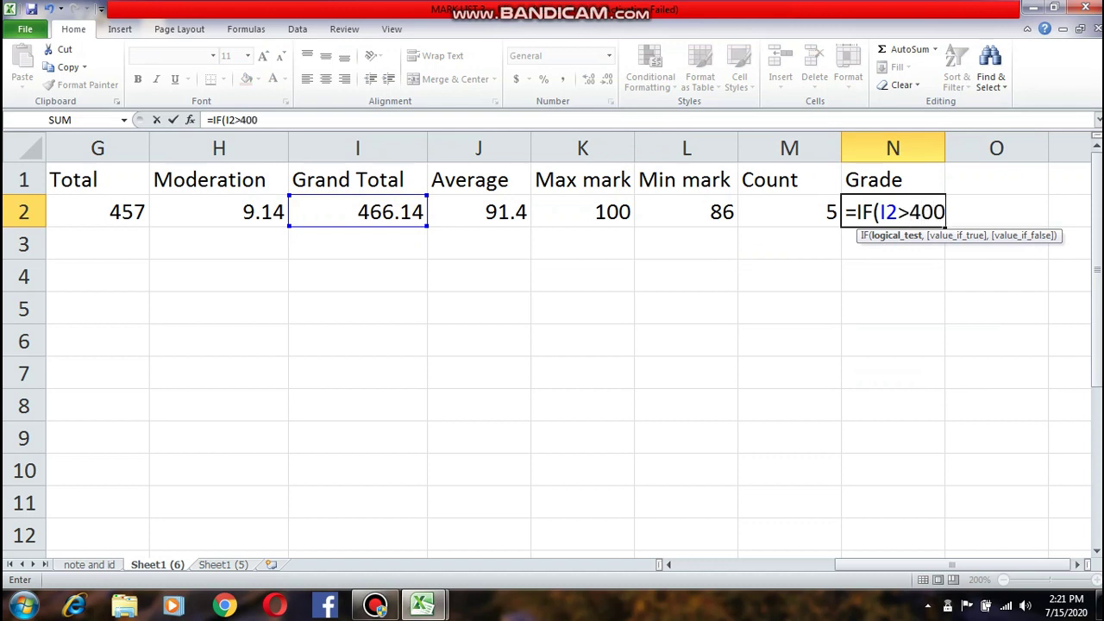
type(",\"A+\"")
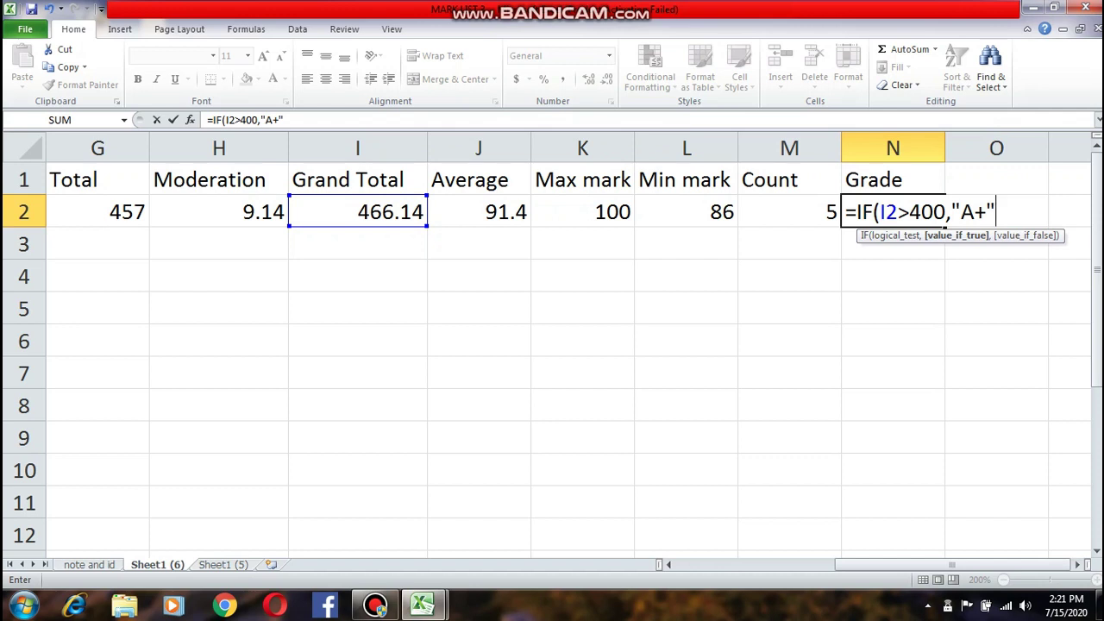
type(",IF(I2>")
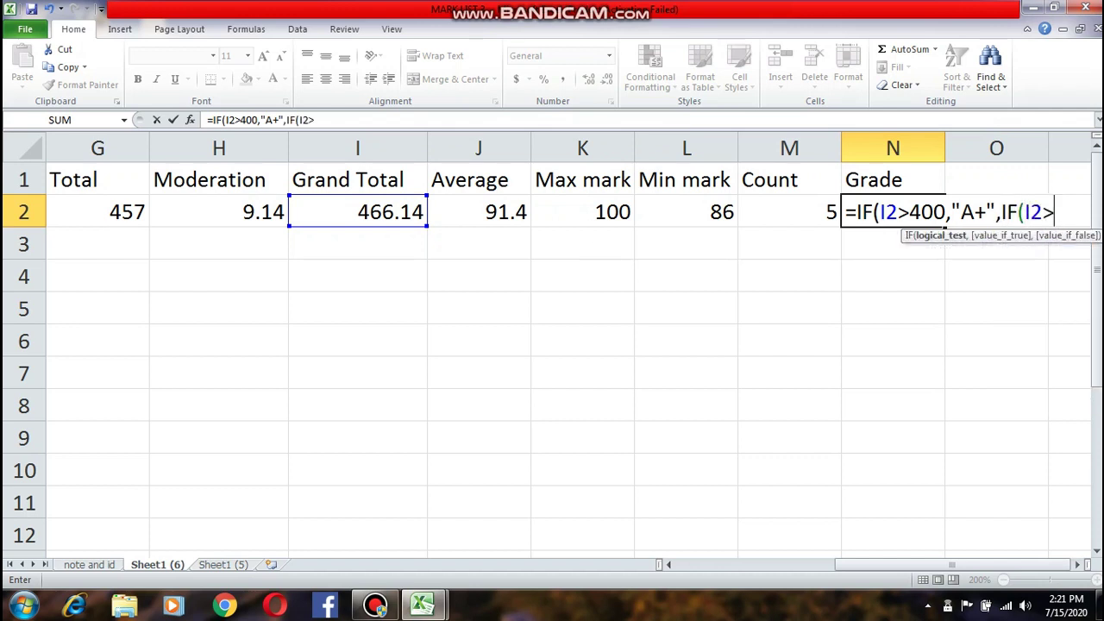
type("360,")
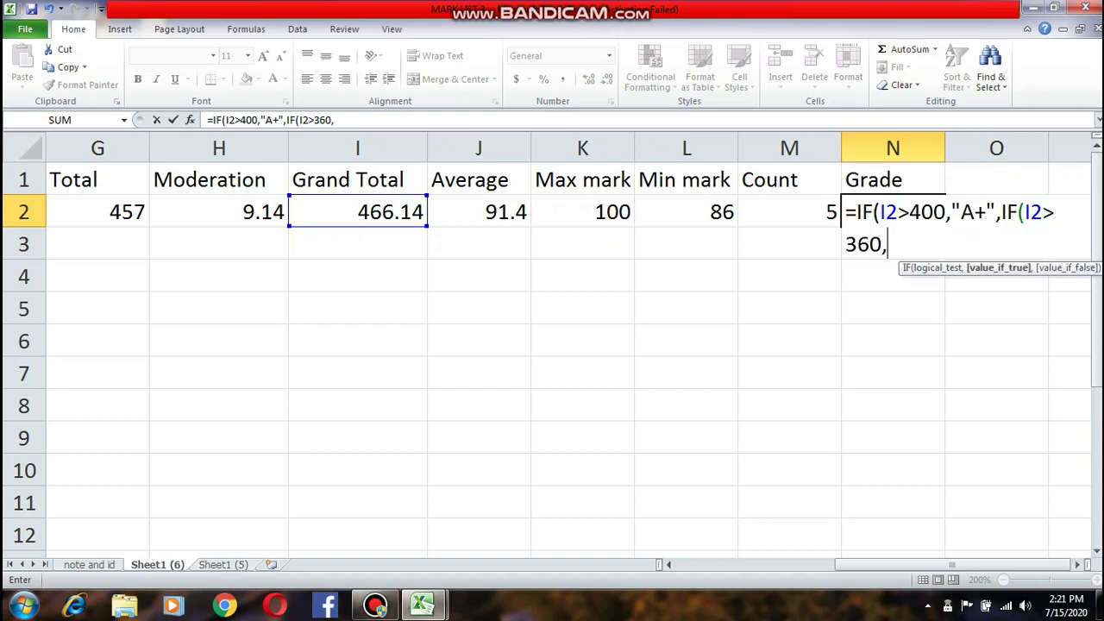
type("\"A\",IF(I2>")
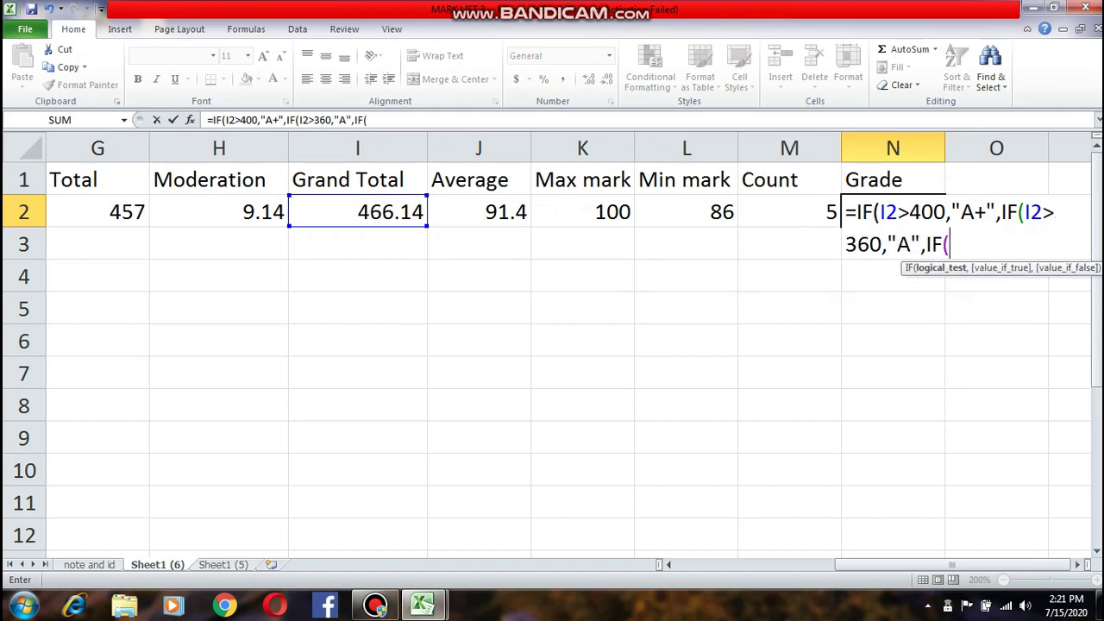
type("250,\"B")
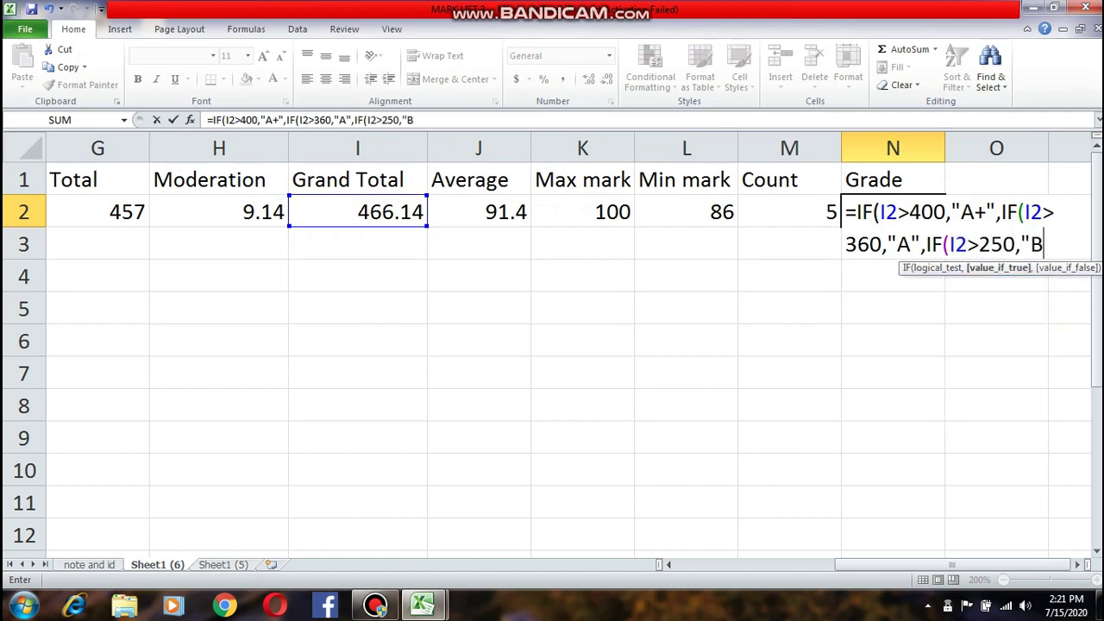
type("+\",IF(I")
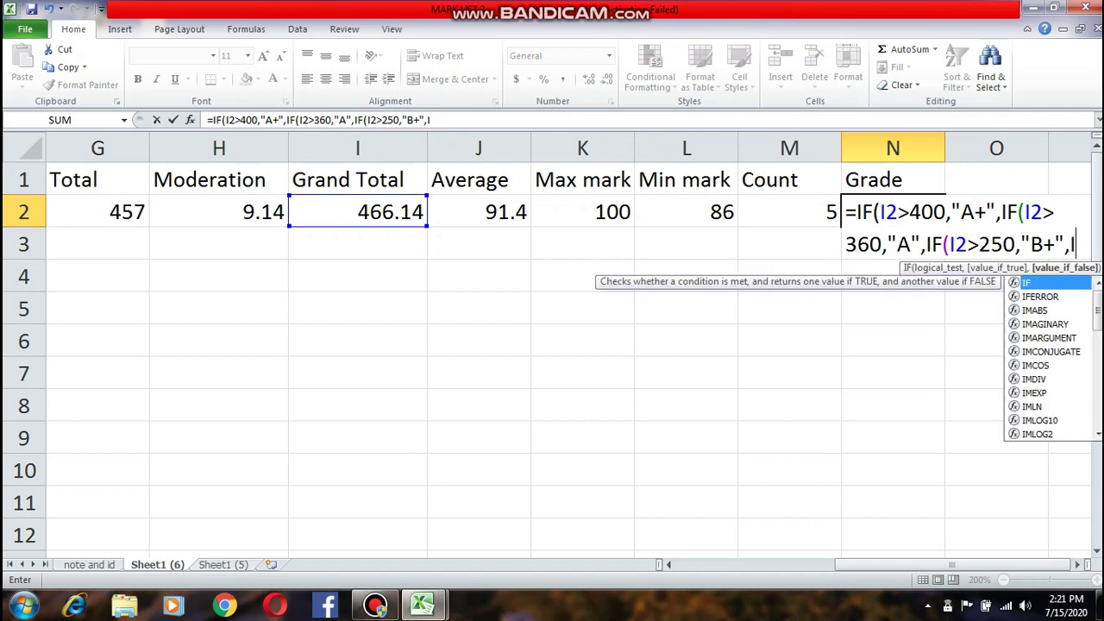
type("2>")
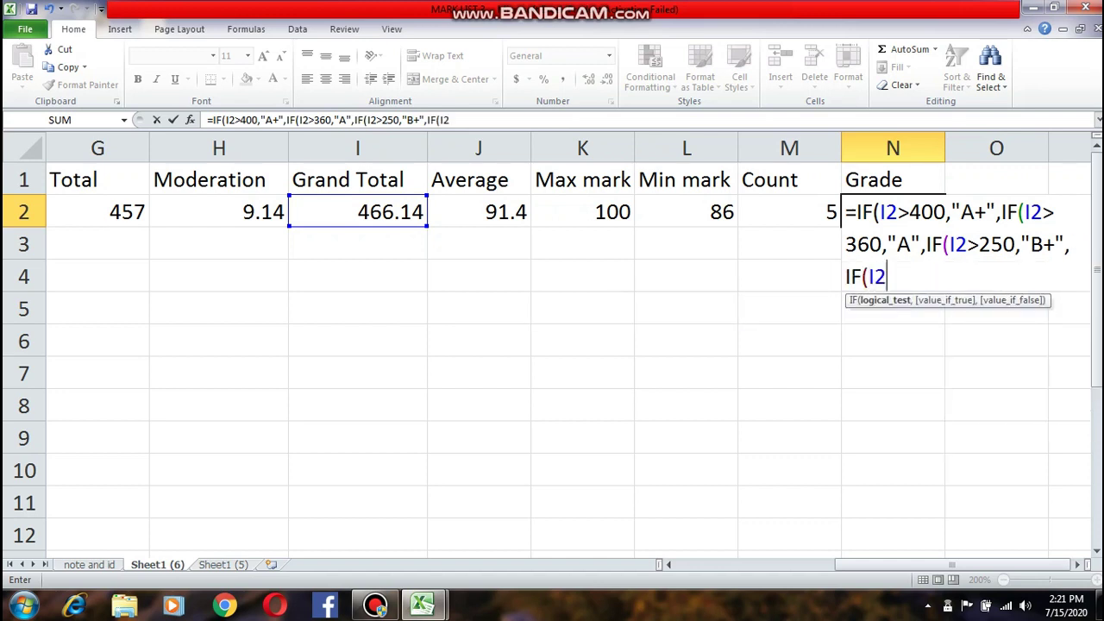
type("210,\"")
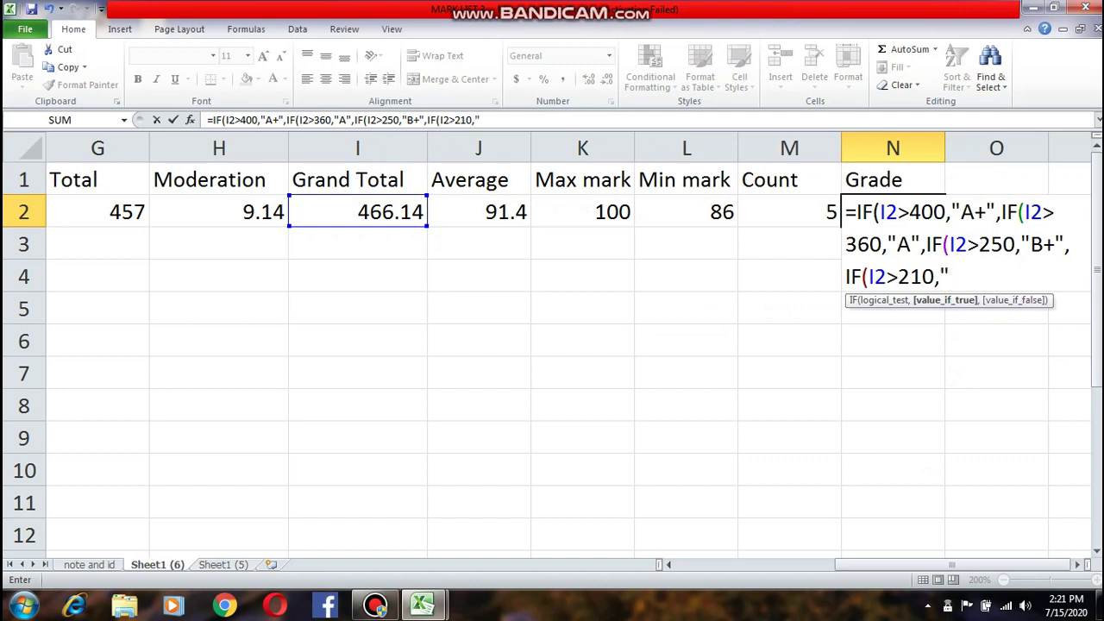
type("B\",")
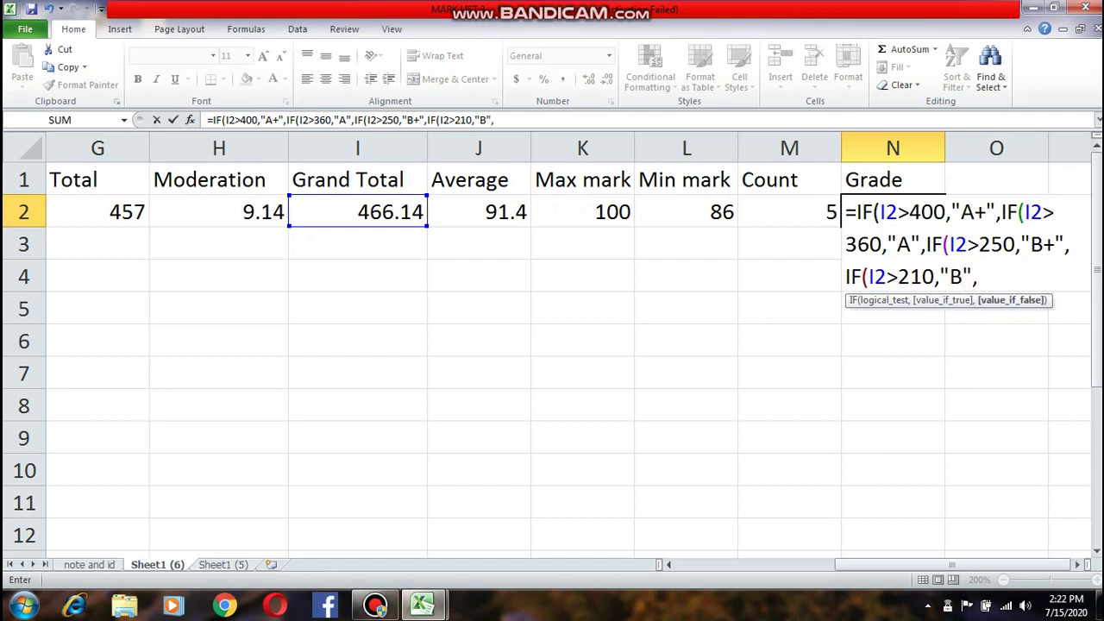
type("\"C\"))))")
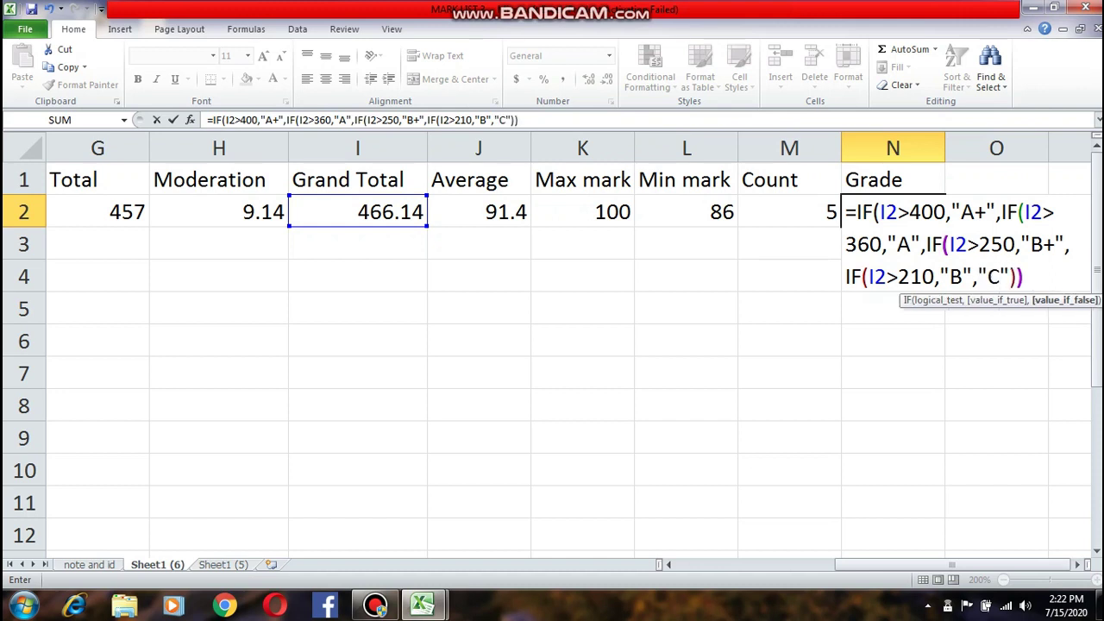
key("Return")
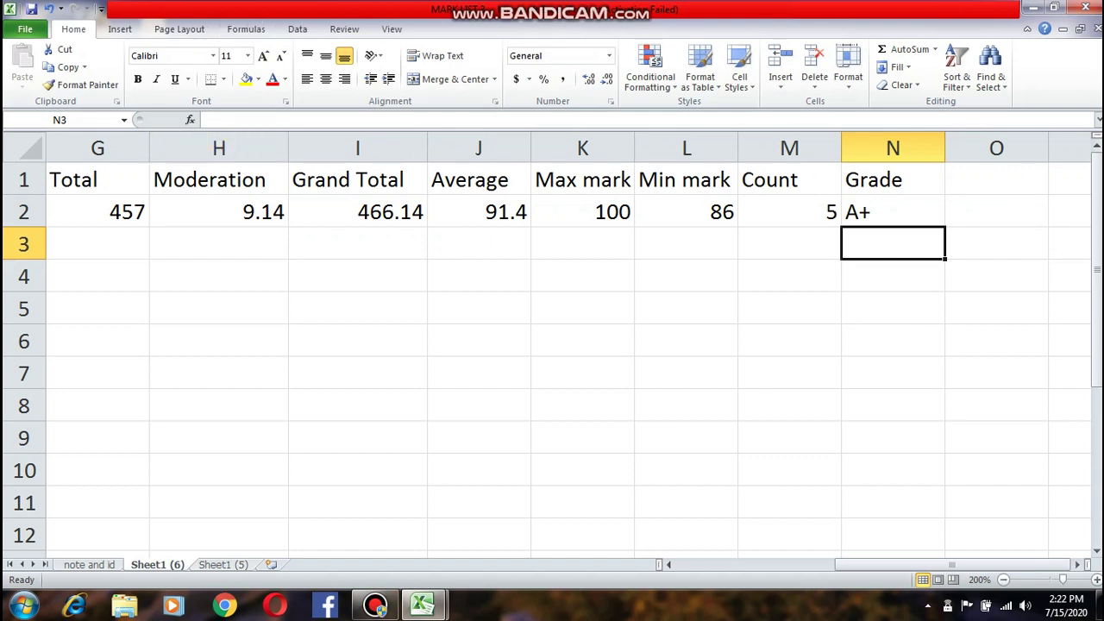
left_click(358, 212)
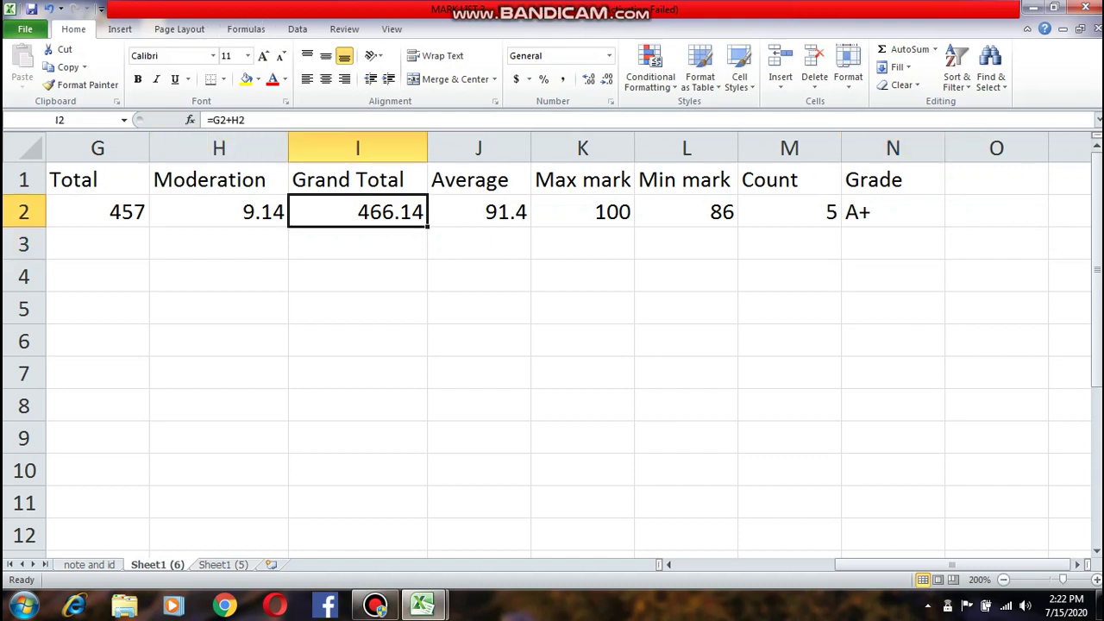
left_click(893, 212)
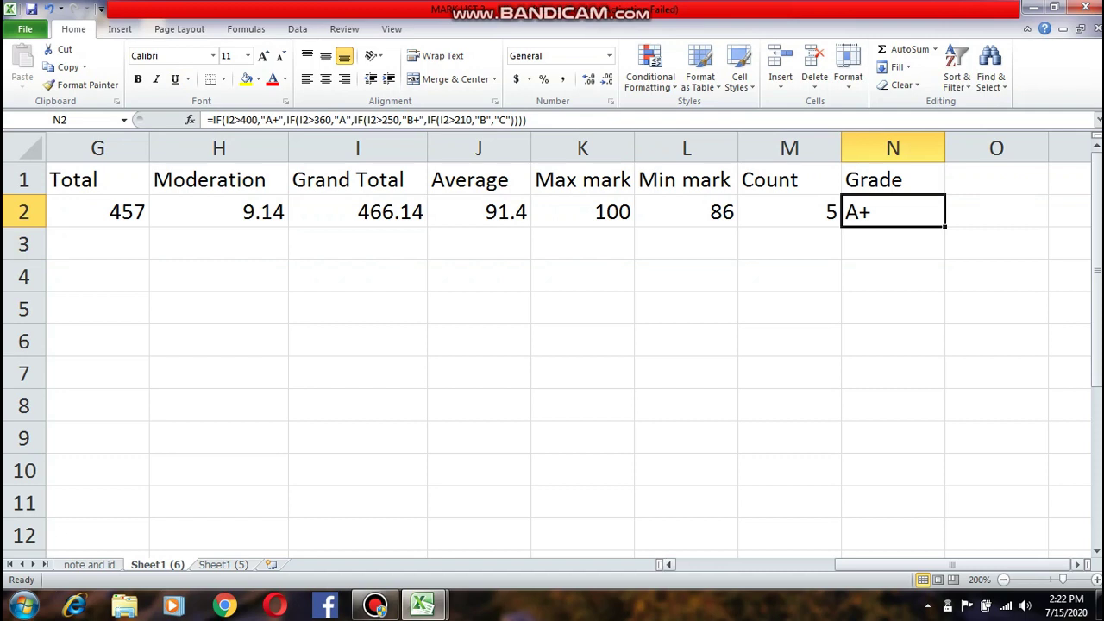
- Fill the Total formula from G2 down through G12 for the remaining students
left_click_drag(958, 565, 931, 565)
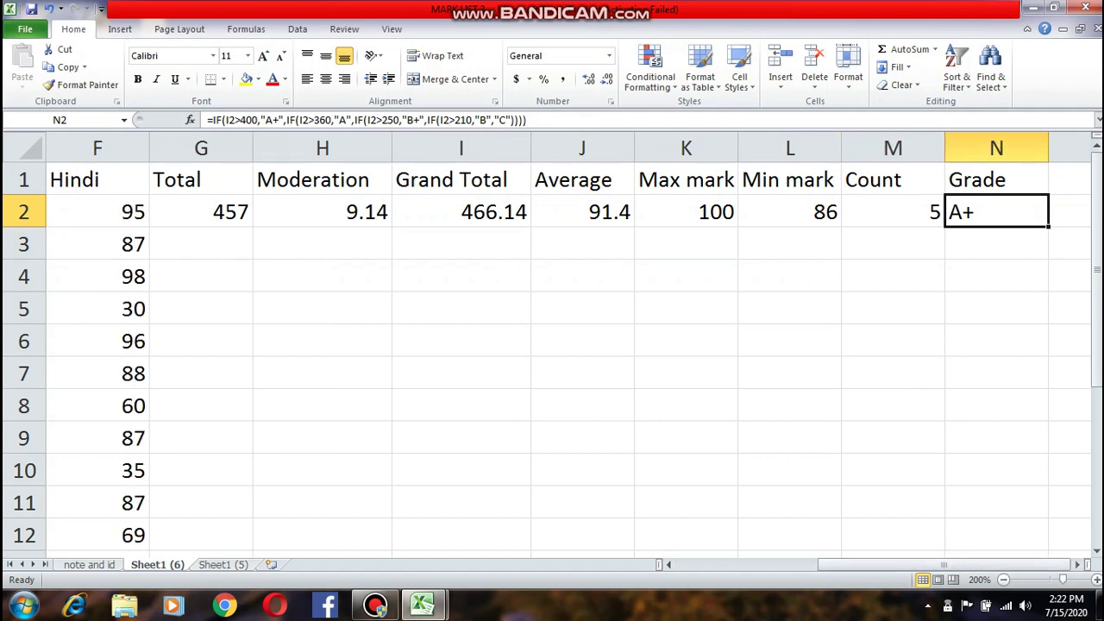
left_click(201, 212)
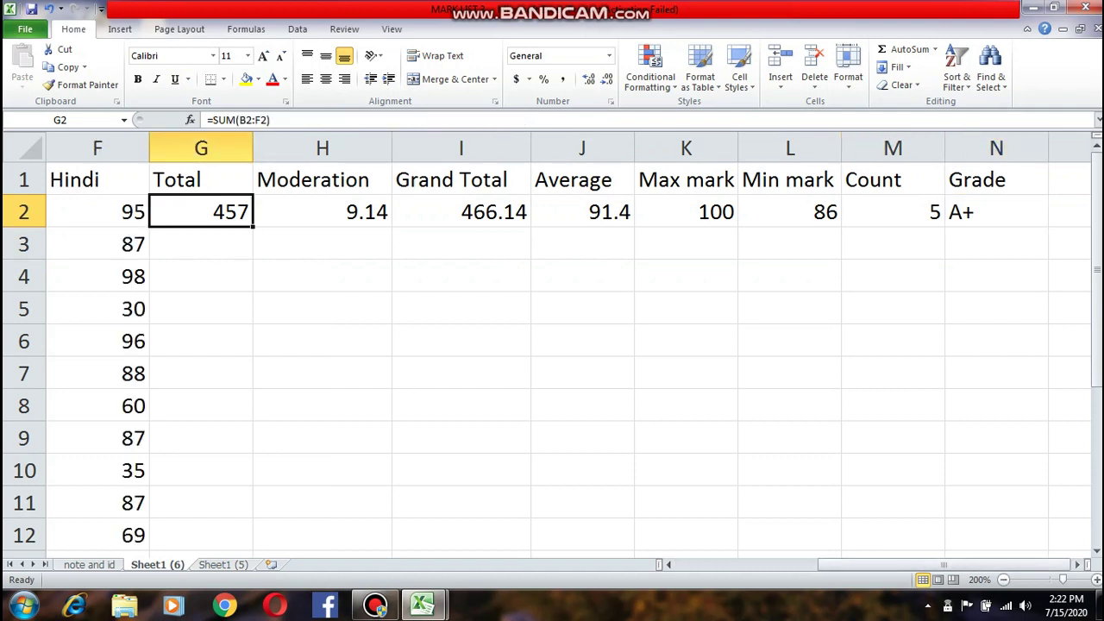
left_click_drag(253, 227, 252, 546)
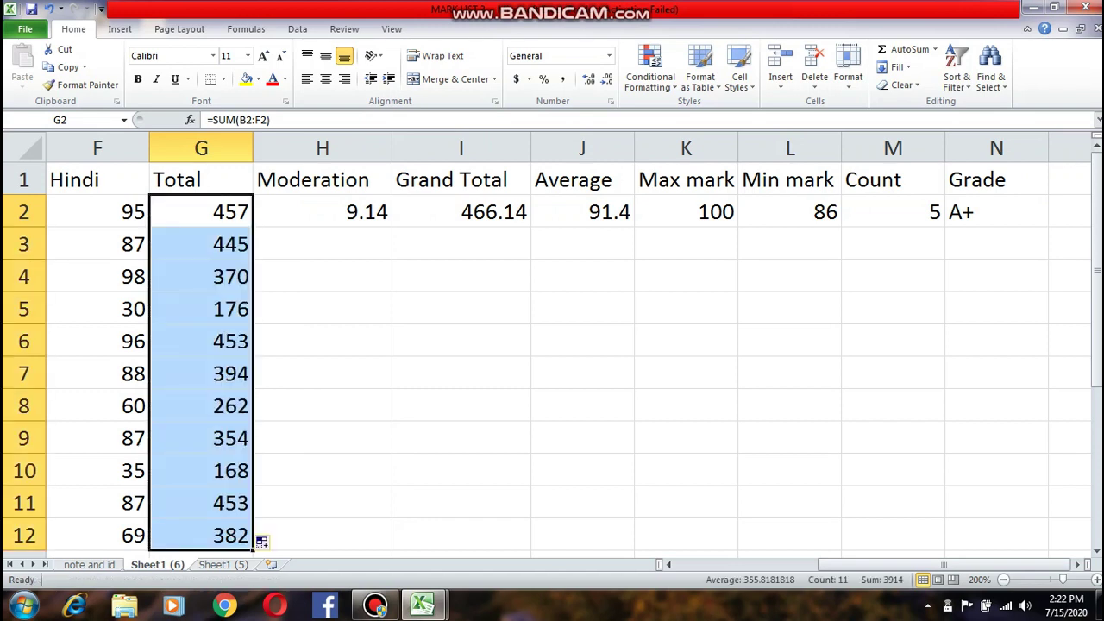
- Fill the Moderation formula in H2 and the Grand Total formula in I2 down through row 12
left_click(323, 213)
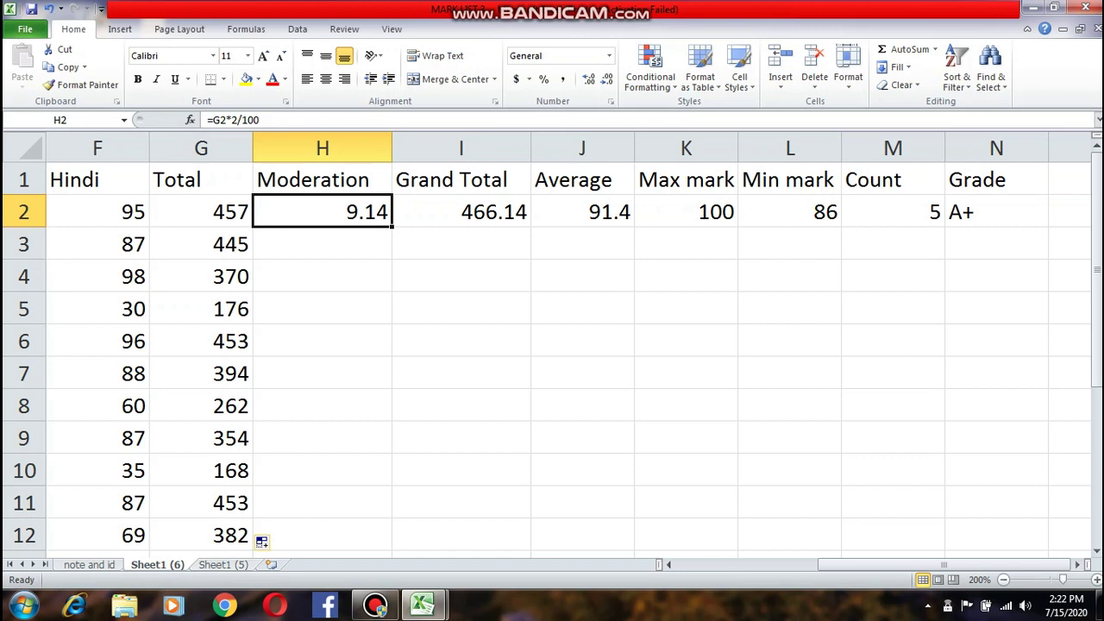
left_click_drag(390, 226, 394, 545)
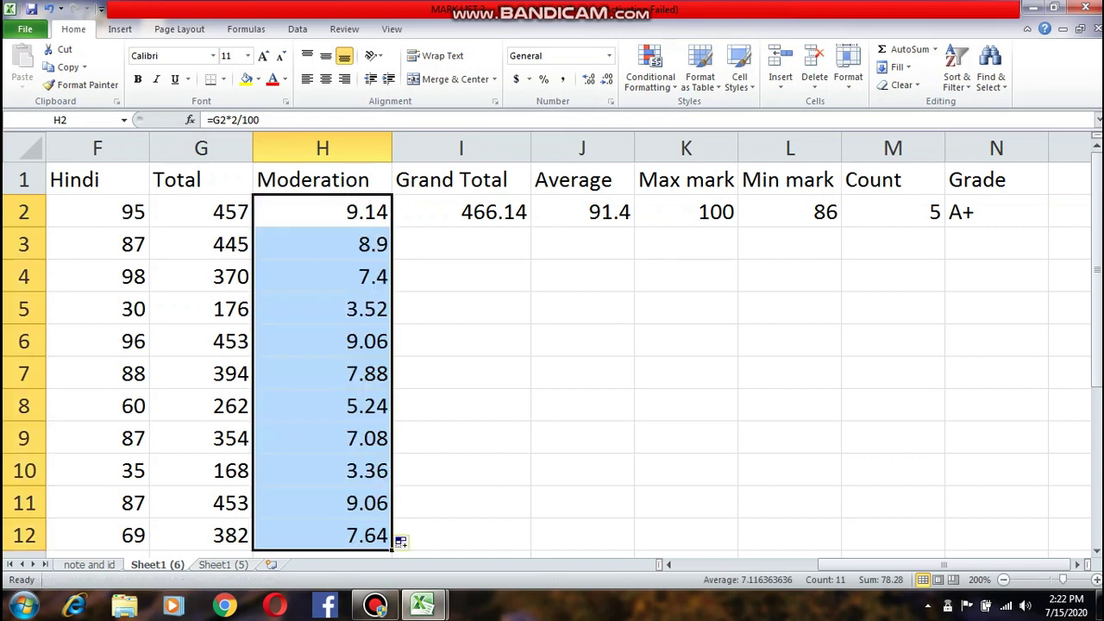
left_click(460, 213)
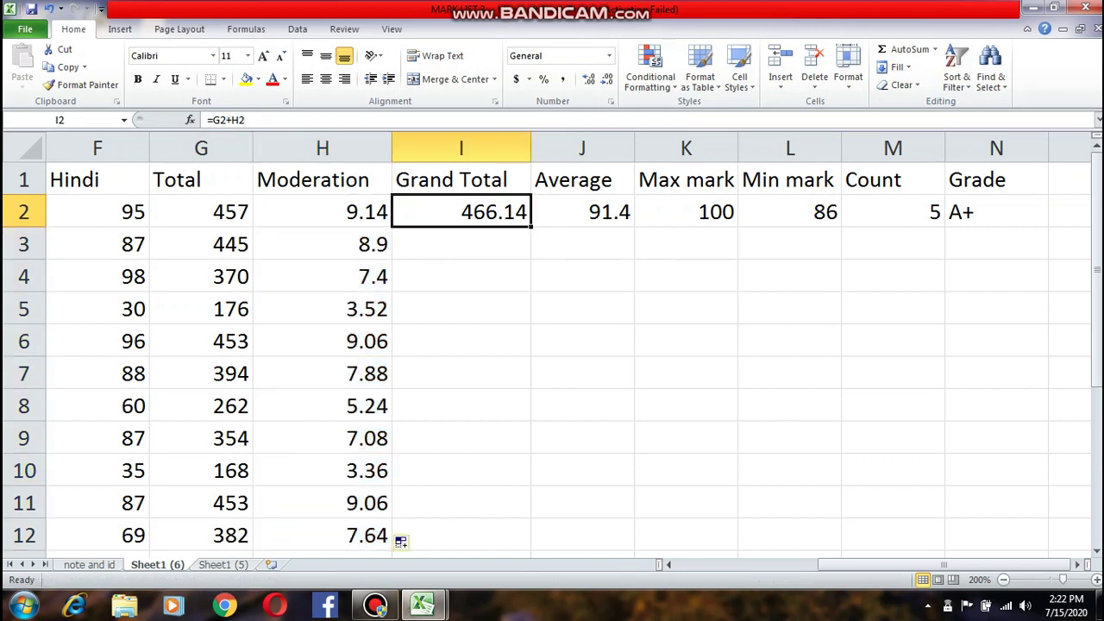
left_click_drag(532, 227, 531, 547)
- Fill the Average, Max mark, Min mark, Count and Grade formulas in J2:N2 down through row 12
left_click(583, 213)
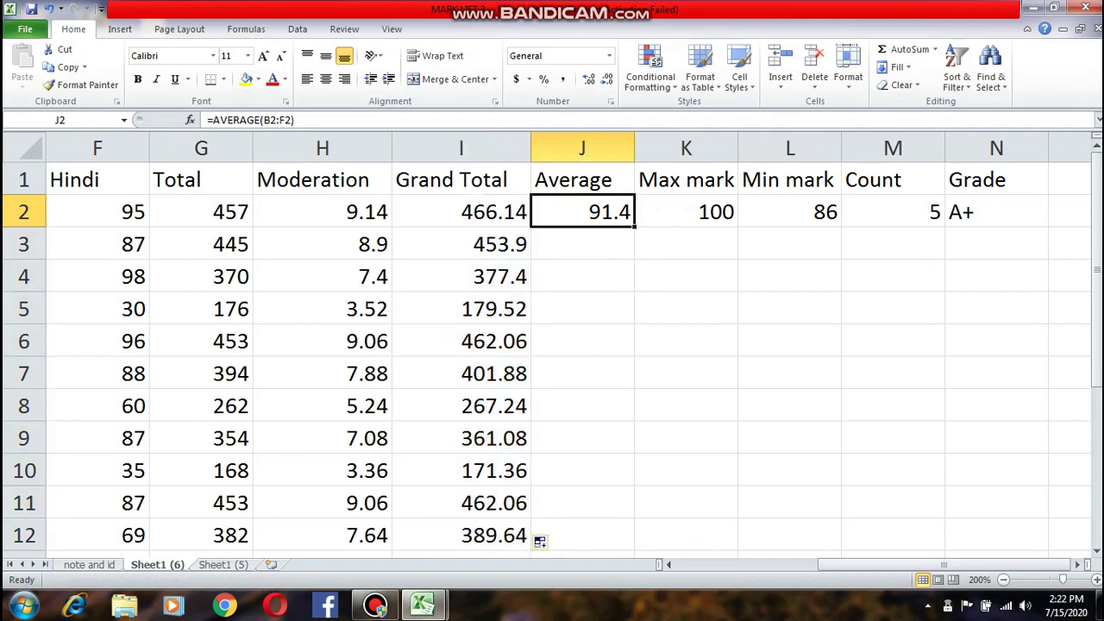
left_click_drag(634, 227, 636, 547)
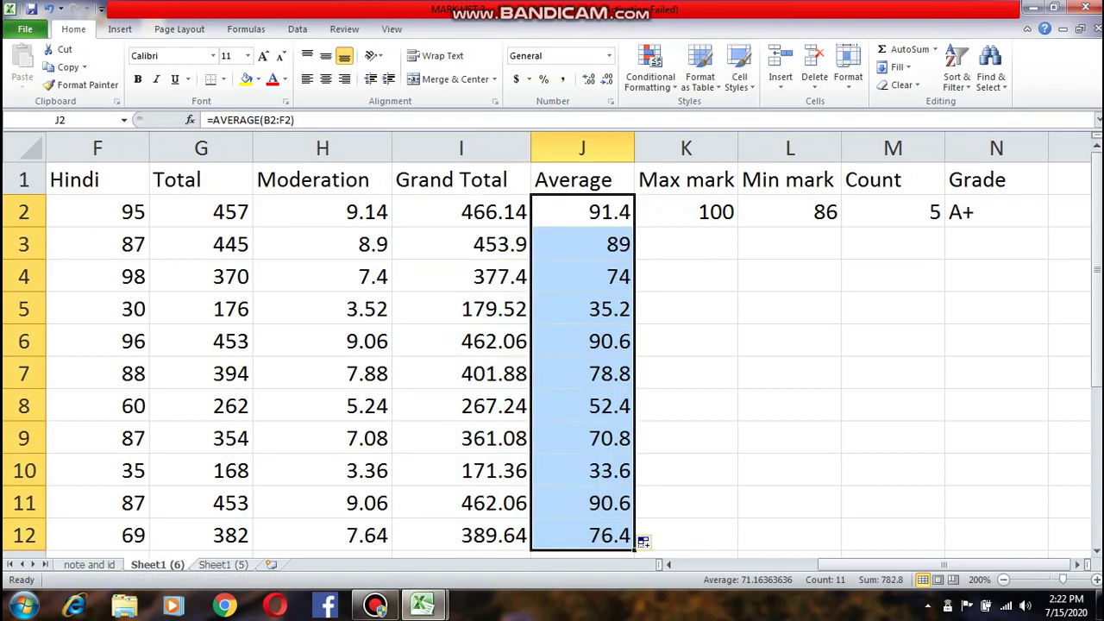
left_click_drag(687, 212, 1057, 541)
left_click(997, 341)
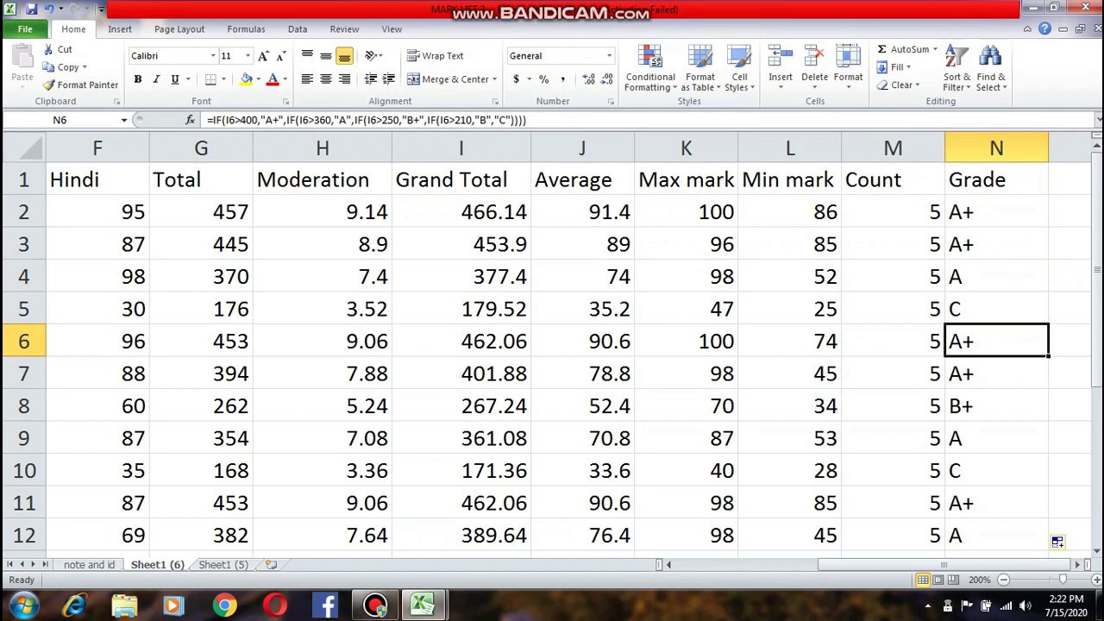
- Review the student names and the subject mark columns at the start of the mark list
key("Left")
key("Left")
key("Left")
key("Left")
key("Left")
key("Left")
key("Left")
key("Left")
key("Left")
key("Left")
key("Left")
key("Left")
key("Left")
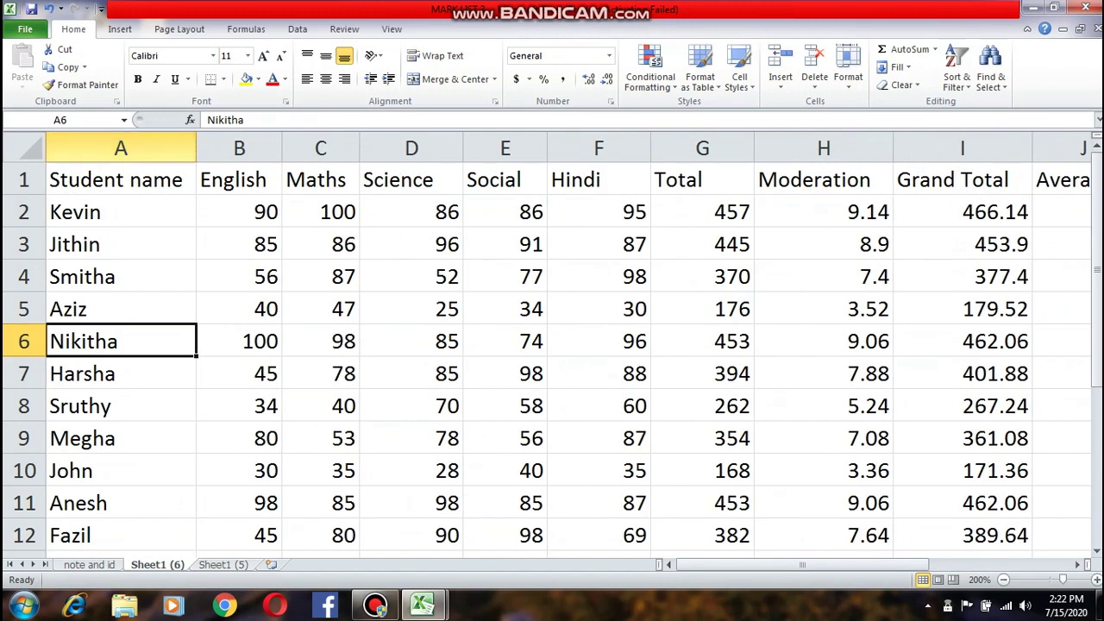
left_click_drag(117, 180, 116, 470)
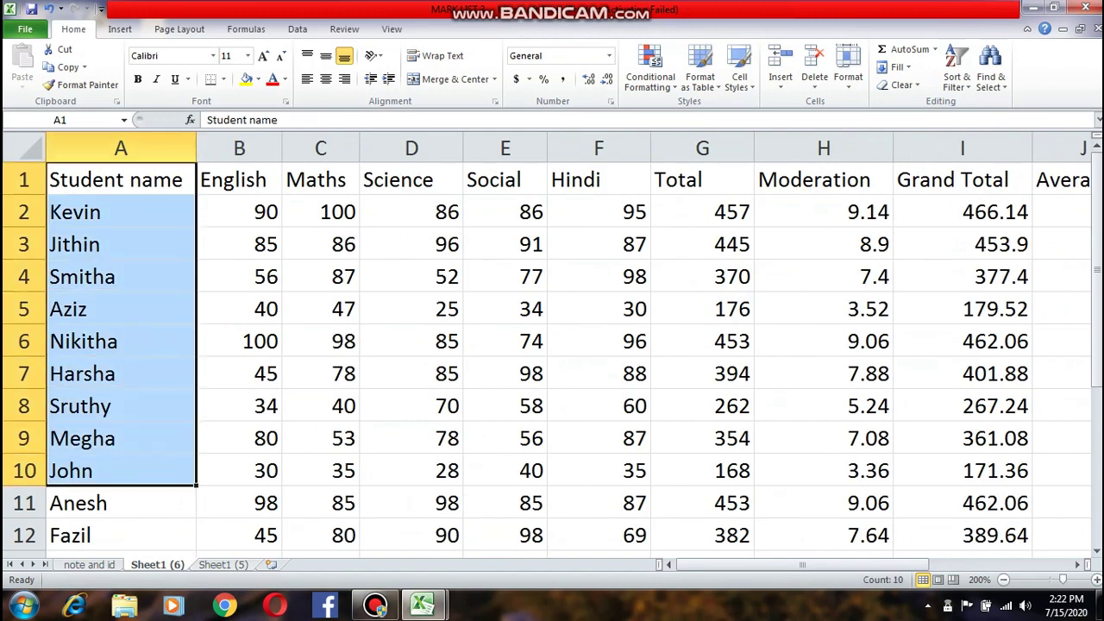
left_click_drag(239, 179, 505, 180)
left_click(411, 277)
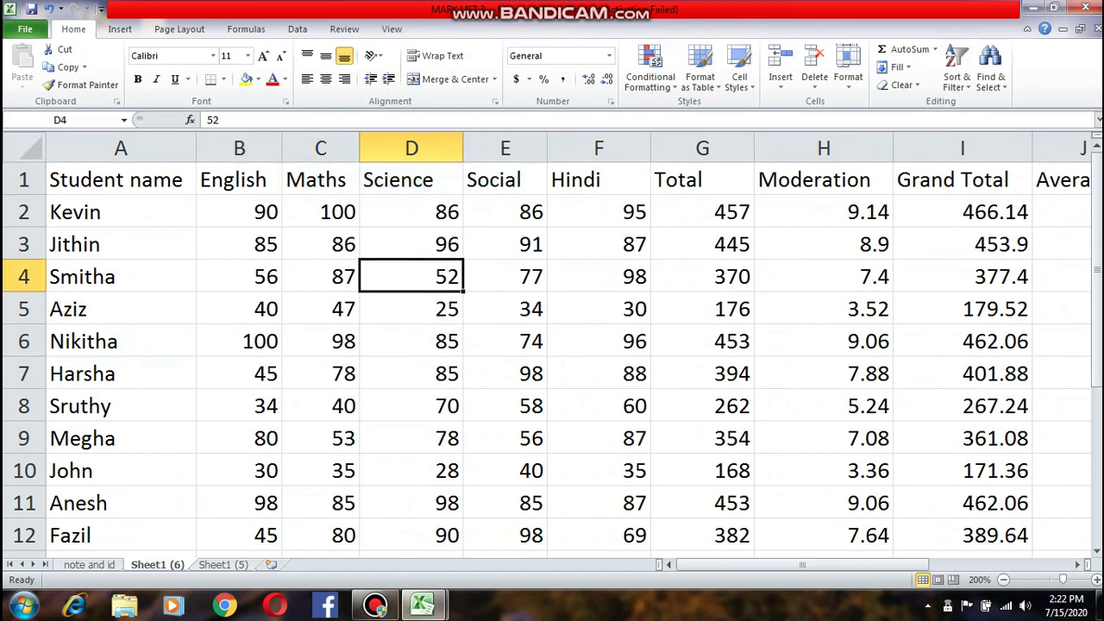
- Review the calculated columns from Total to Grade down to the last student, and check the grade formula on the note and id sheet
left_click(703, 180)
left_click(824, 179)
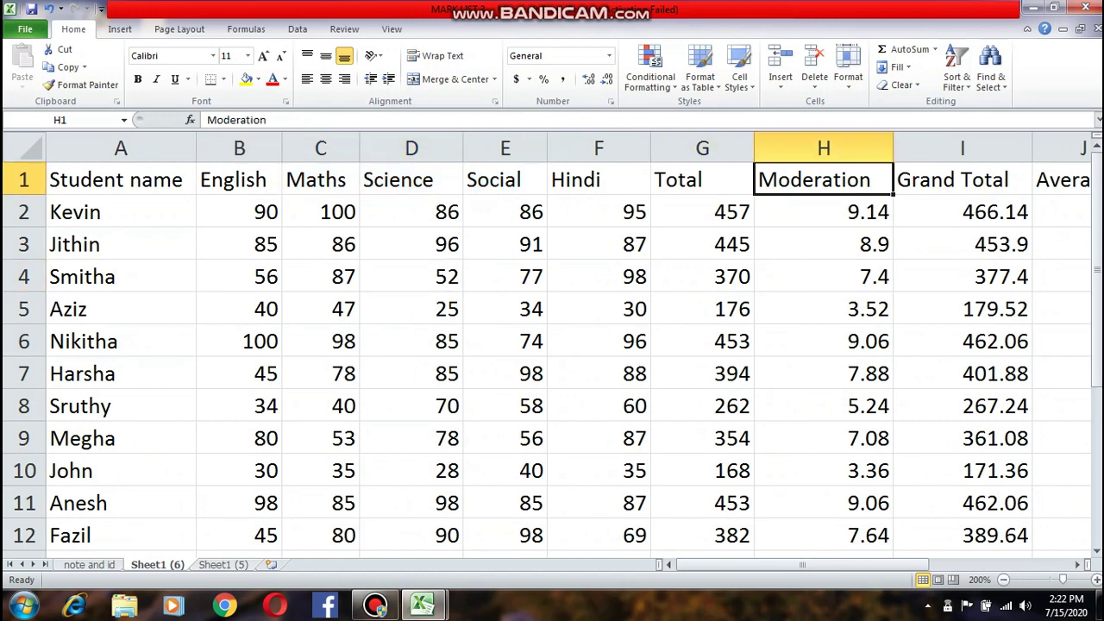
left_click(963, 179)
left_click(1062, 180)
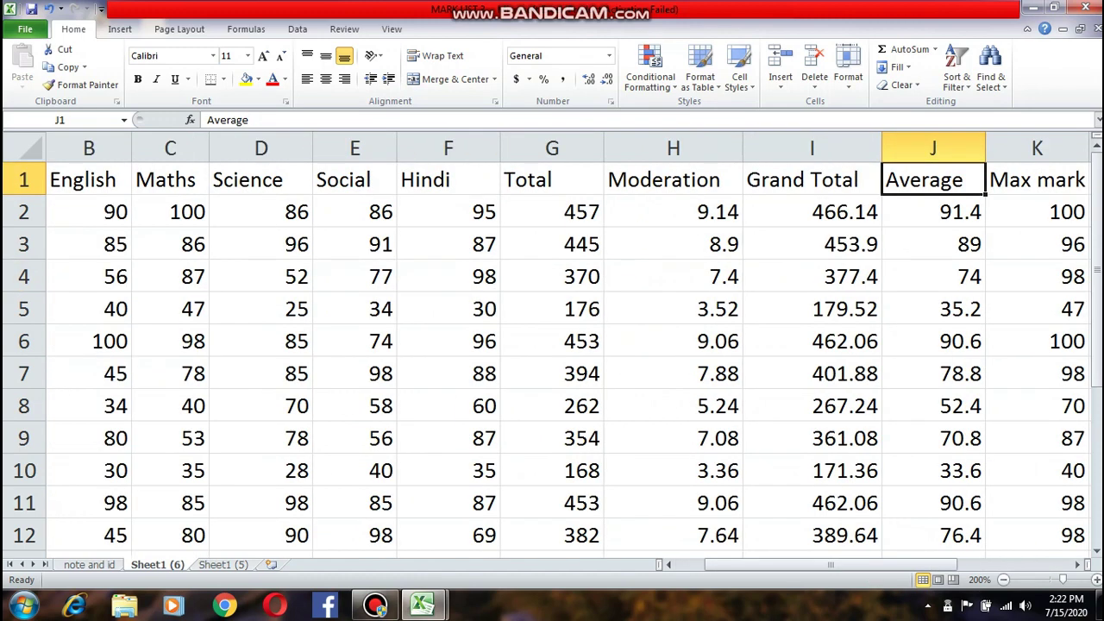
left_click(1037, 179)
key("Right")
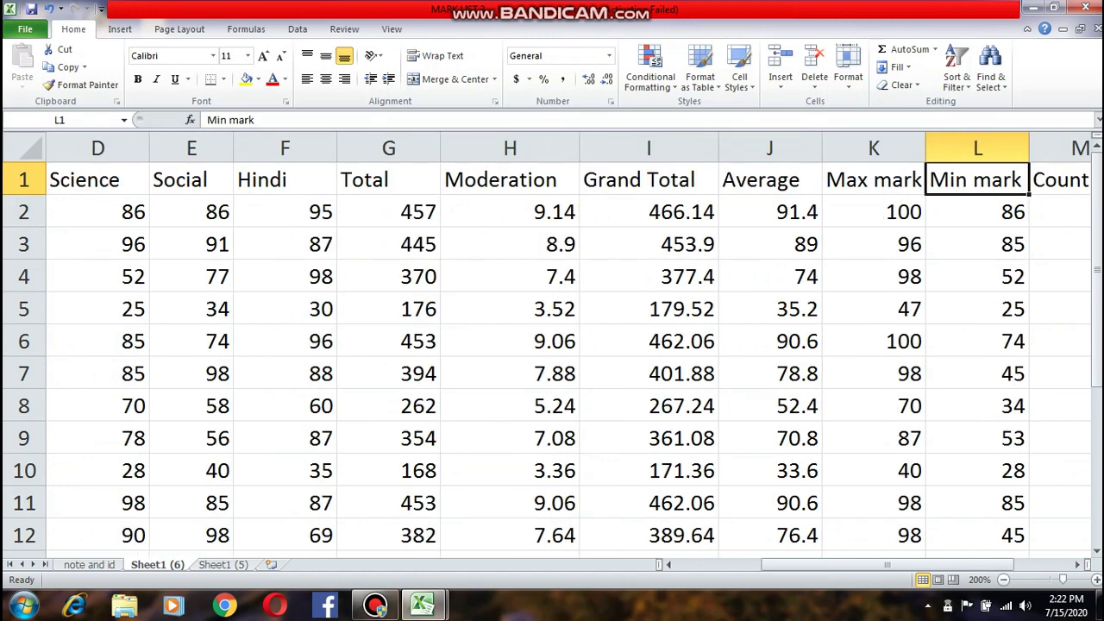
key("Right")
key("Right")
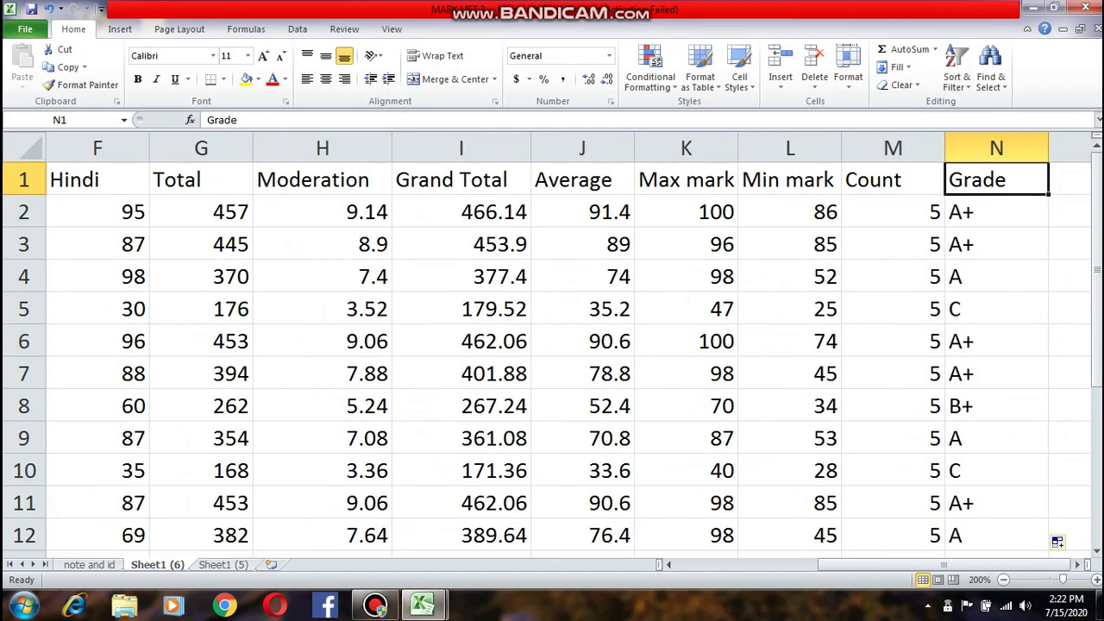
left_click(1070, 406)
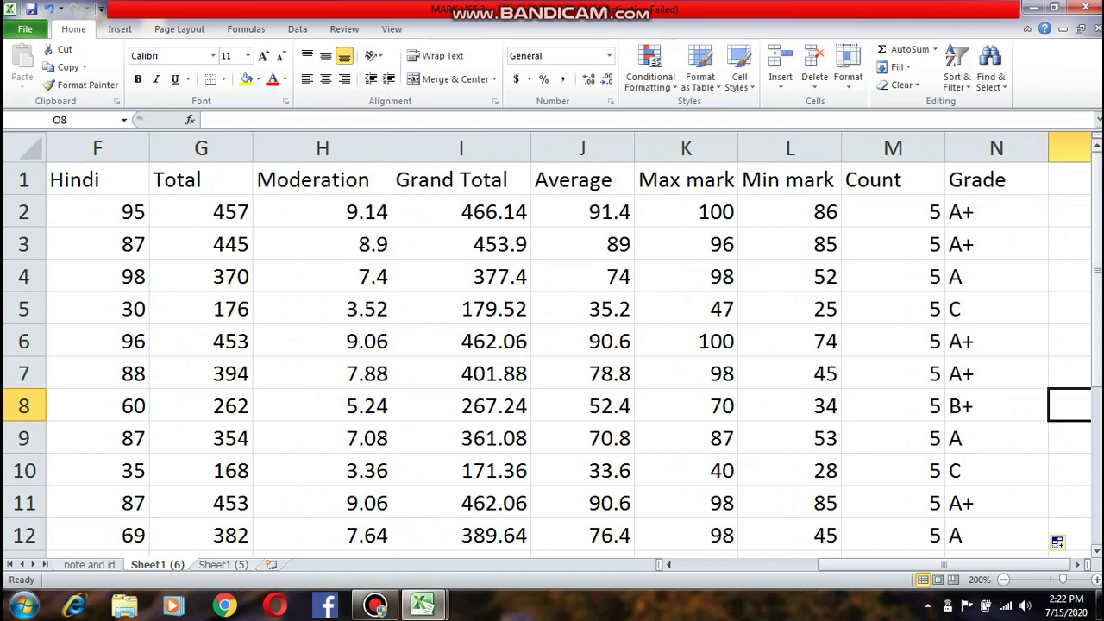
left_click_drag(1097, 268, 1097, 348)
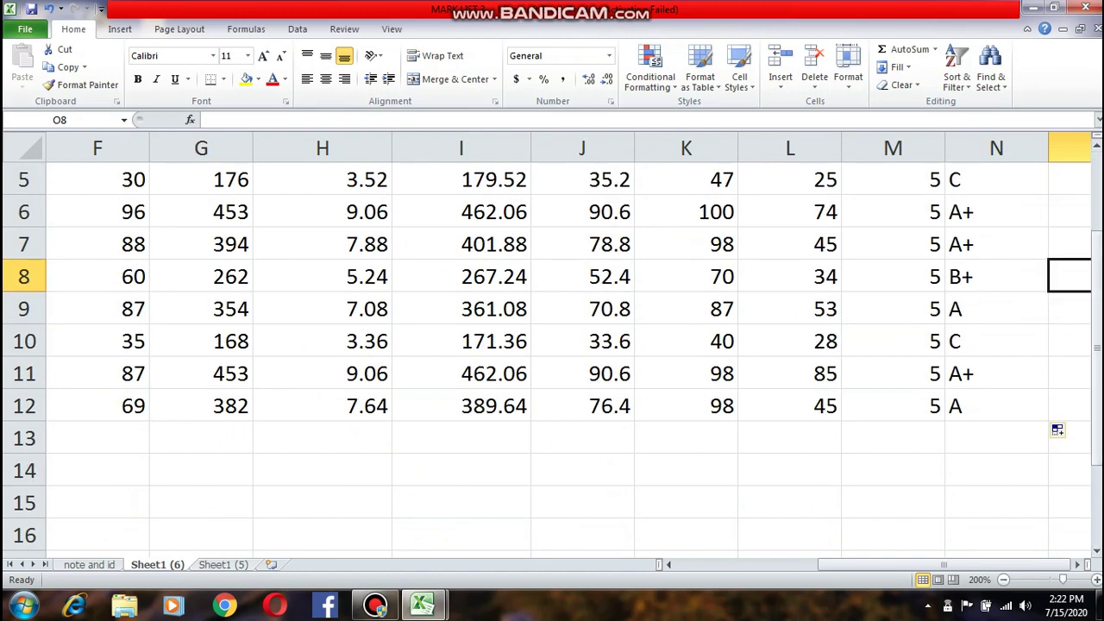
left_click(996, 437)
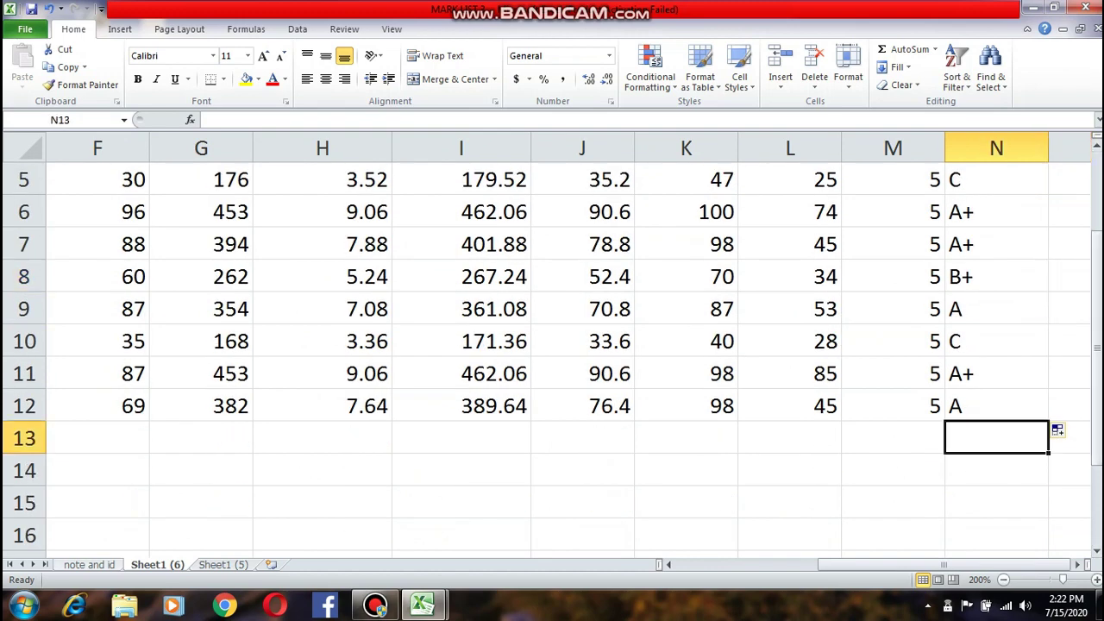
key("ctrl+Page_Up")
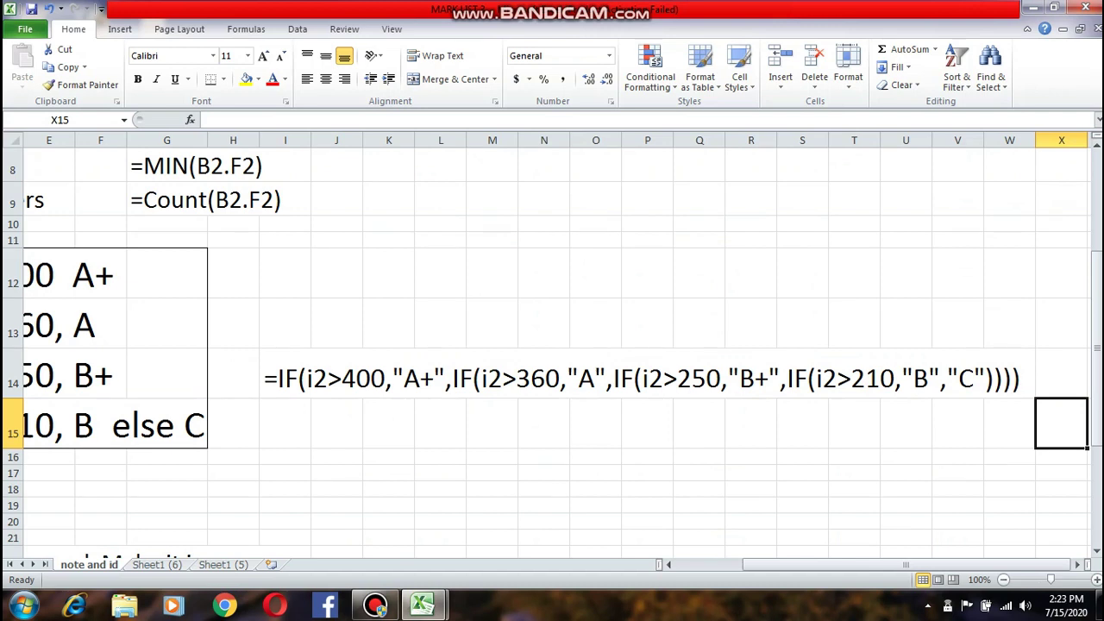
key("ctrl+Page_Down")
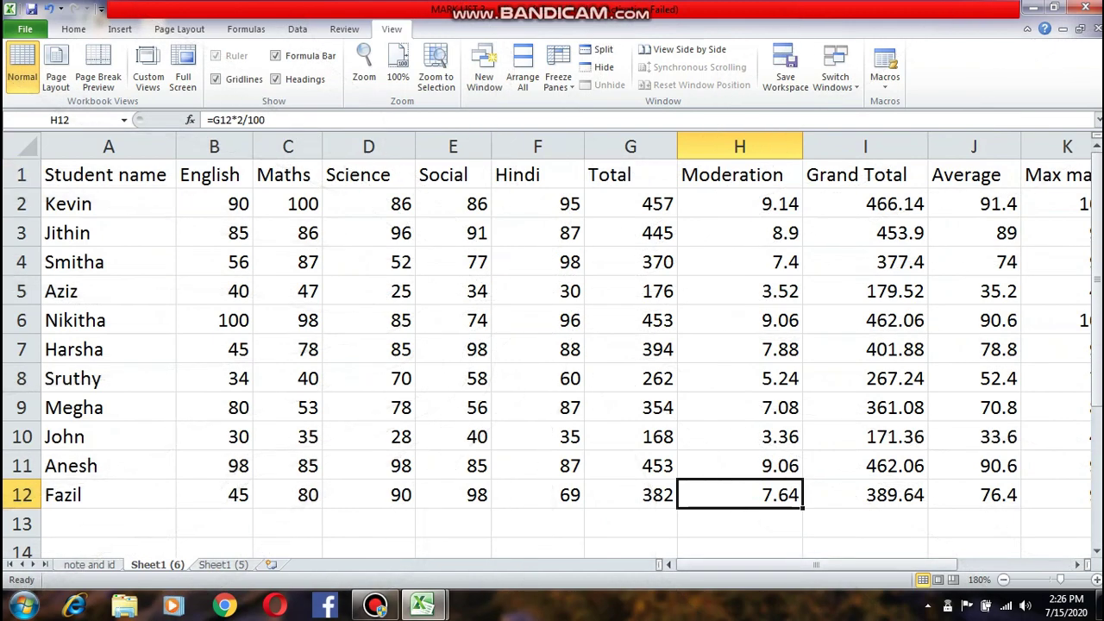
- Narrow the Maths, Science, Social, Hindi, Total and Moderation columns on Sheet1 (6) to fit their headers
left_click(108, 232)
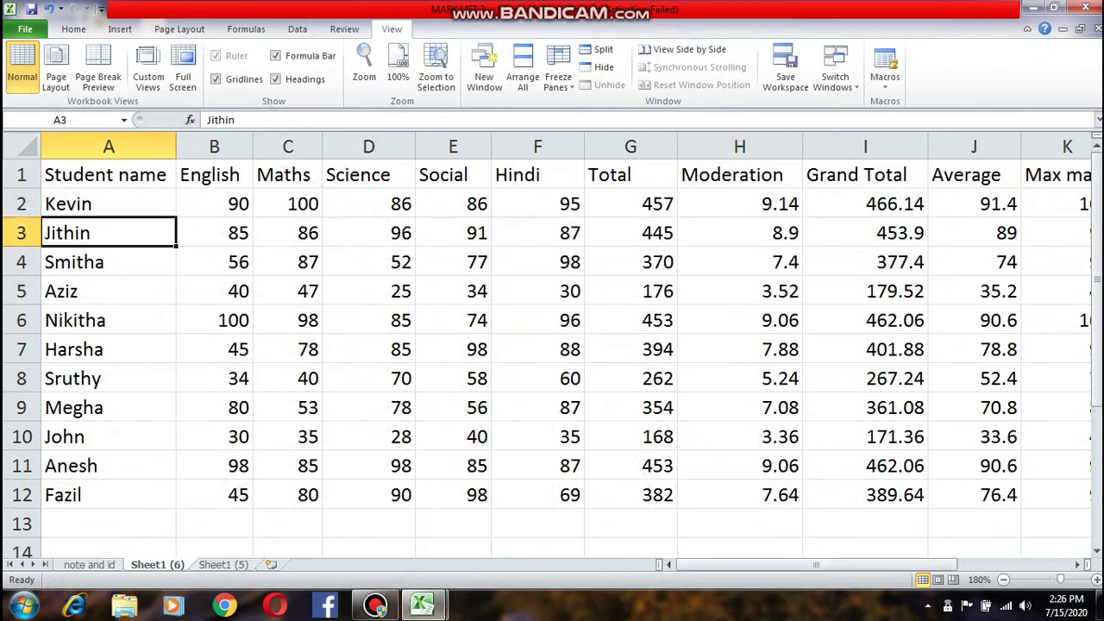
left_click(214, 175)
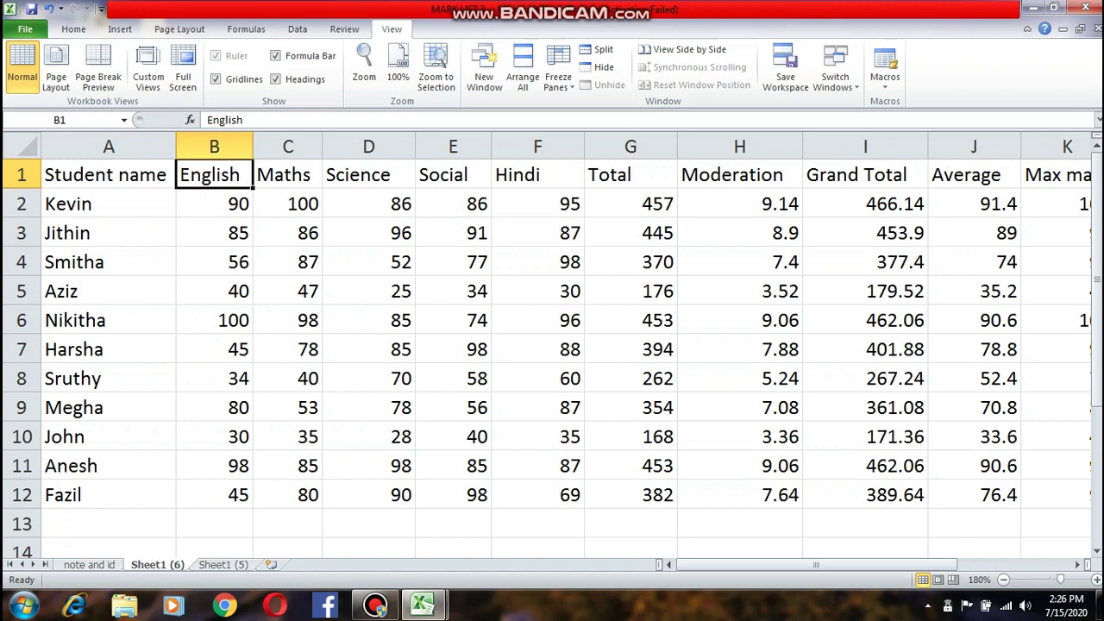
left_click_drag(322, 147, 312, 147)
left_click_drag(406, 146, 393, 146)
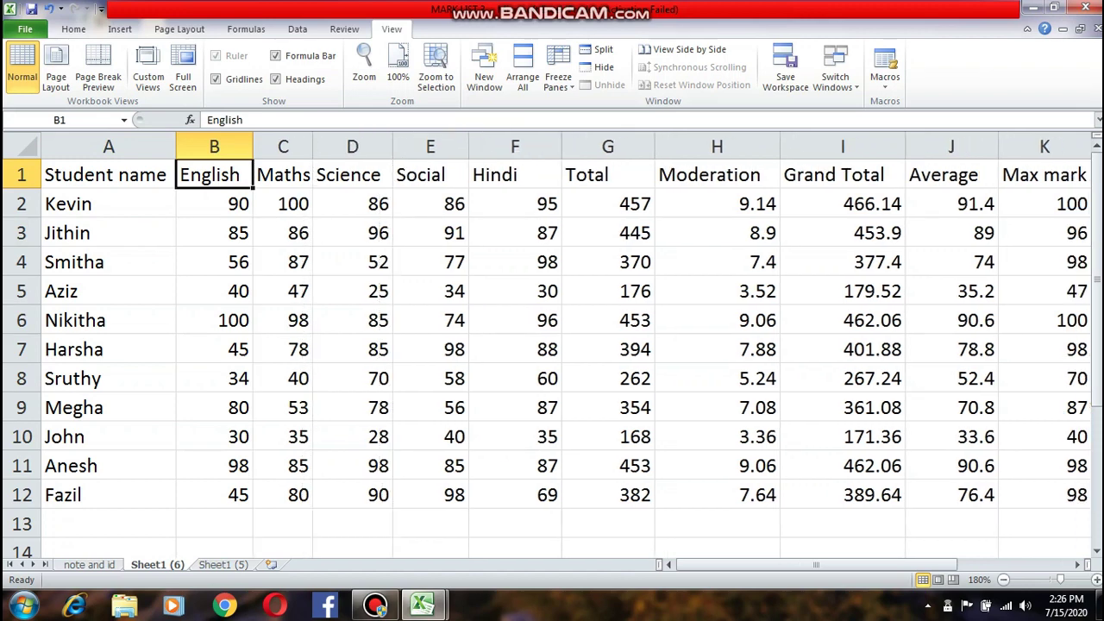
left_click_drag(468, 147, 454, 147)
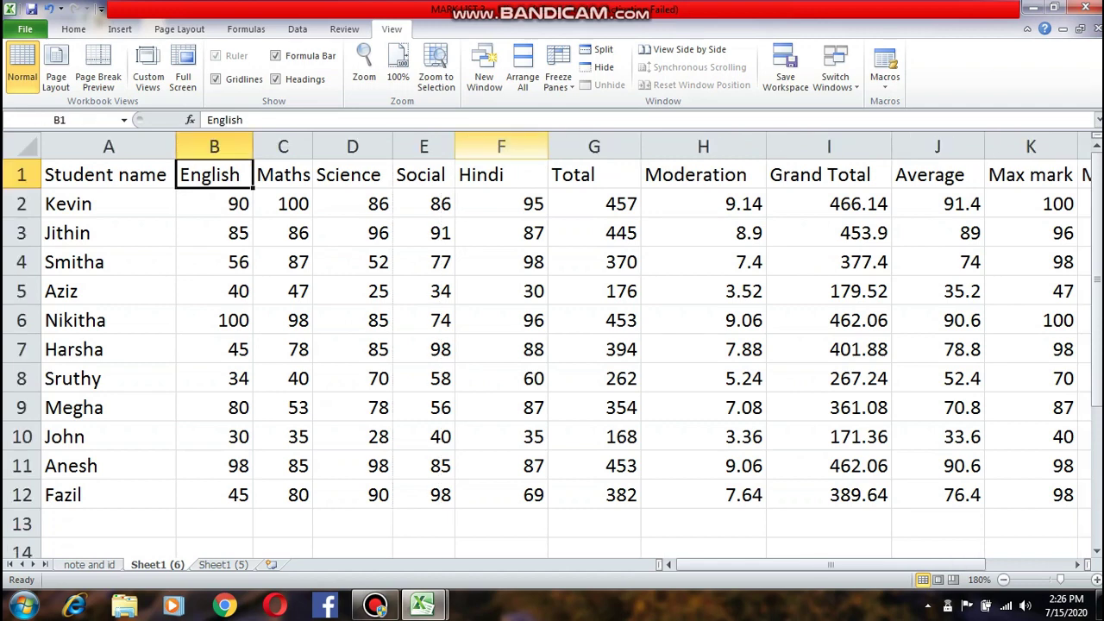
left_click_drag(548, 146, 518, 147)
left_click_drag(704, 146, 686, 146)
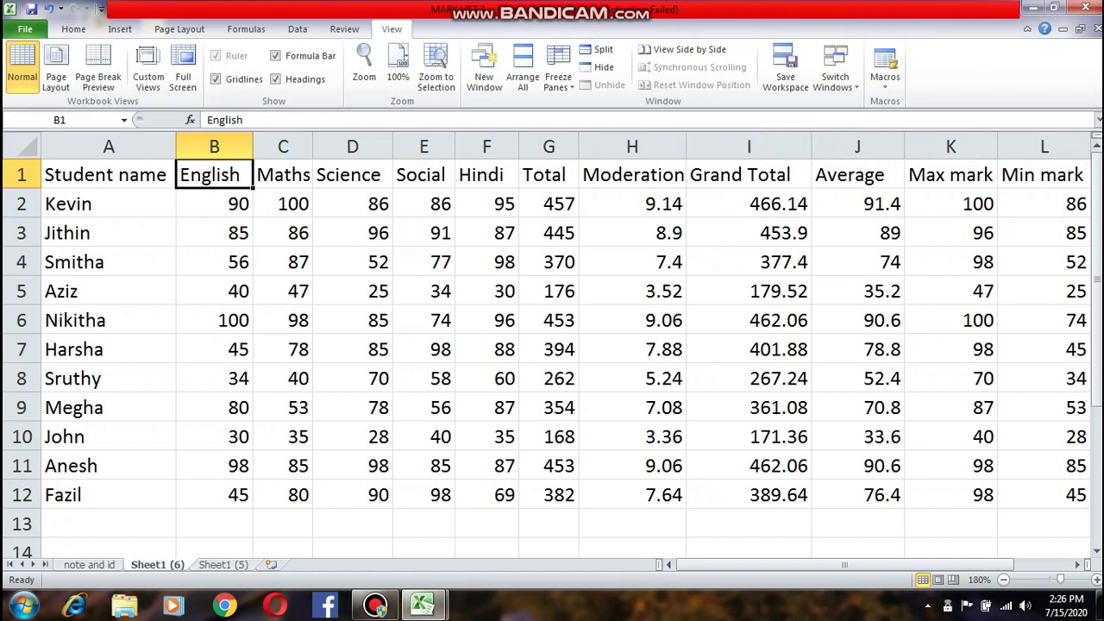
- Narrow the Grand Total, Average, Max mark and Count columns, and set the Grade column's width to about 6.57
left_click_drag(812, 147, 789, 147)
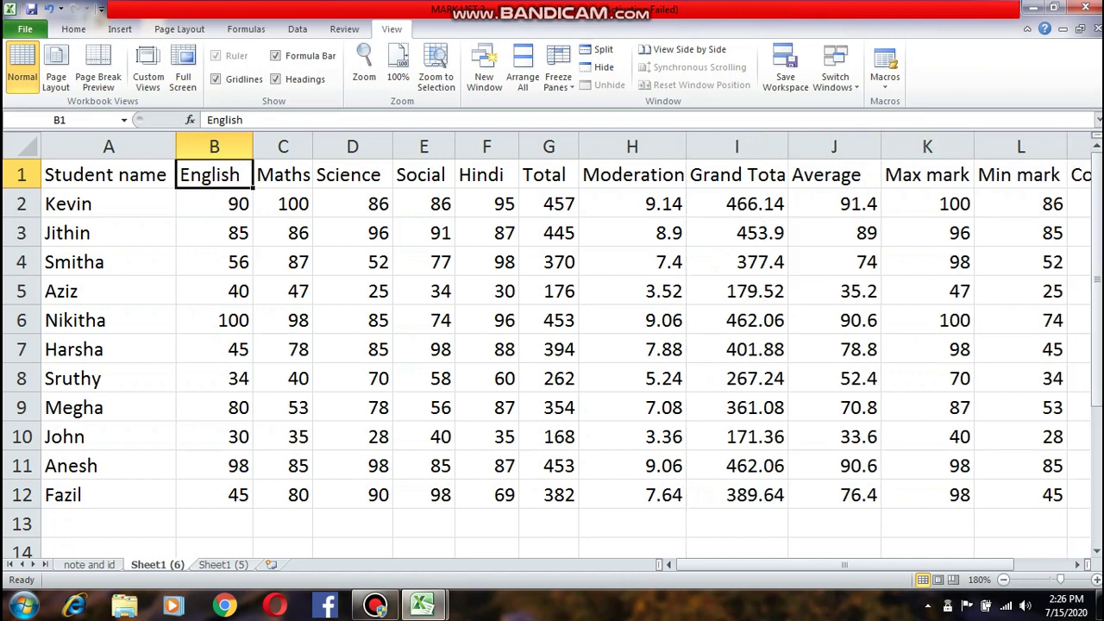
left_click_drag(882, 148, 872, 148)
left_click_drag(964, 148, 962, 148)
scroll(552, 345, "right", 2)
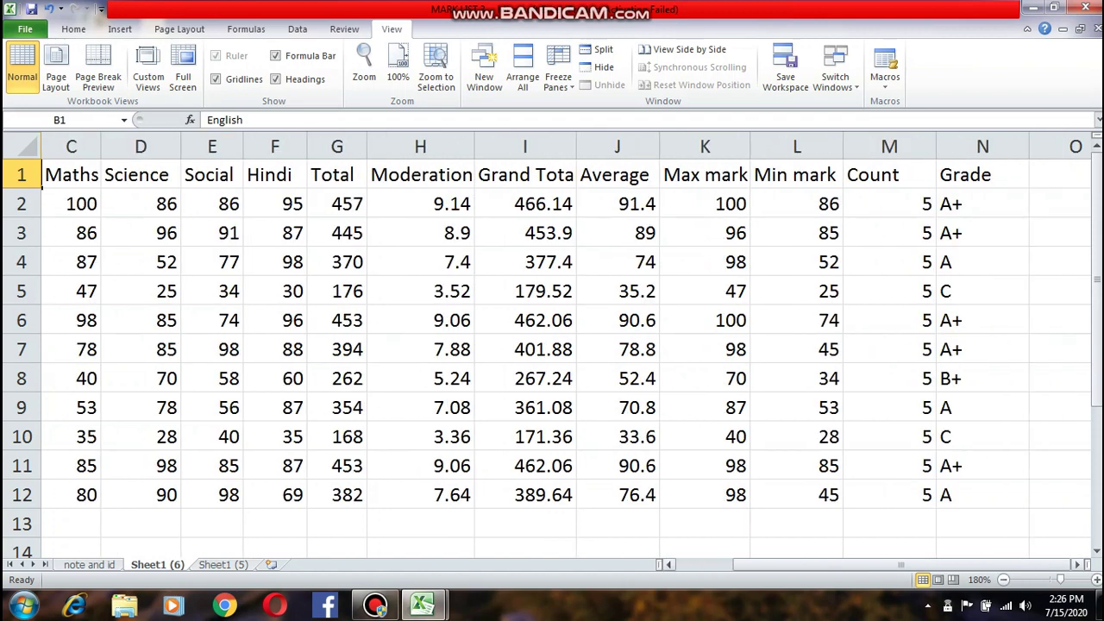
left_click_drag(937, 147, 912, 147)
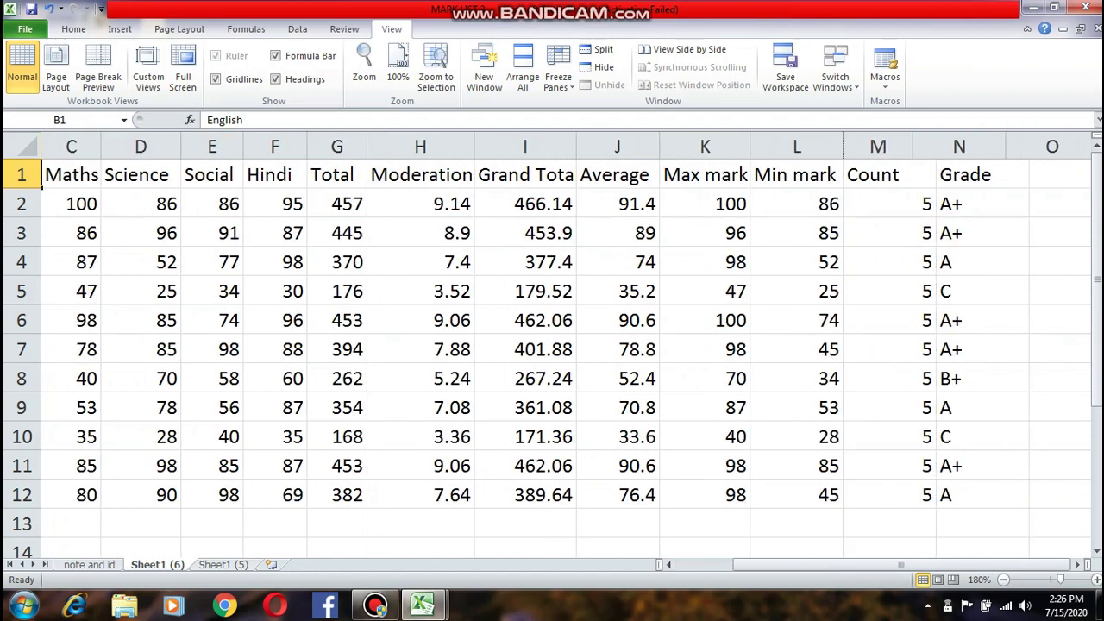
left_click_drag(1006, 147, 988, 146)
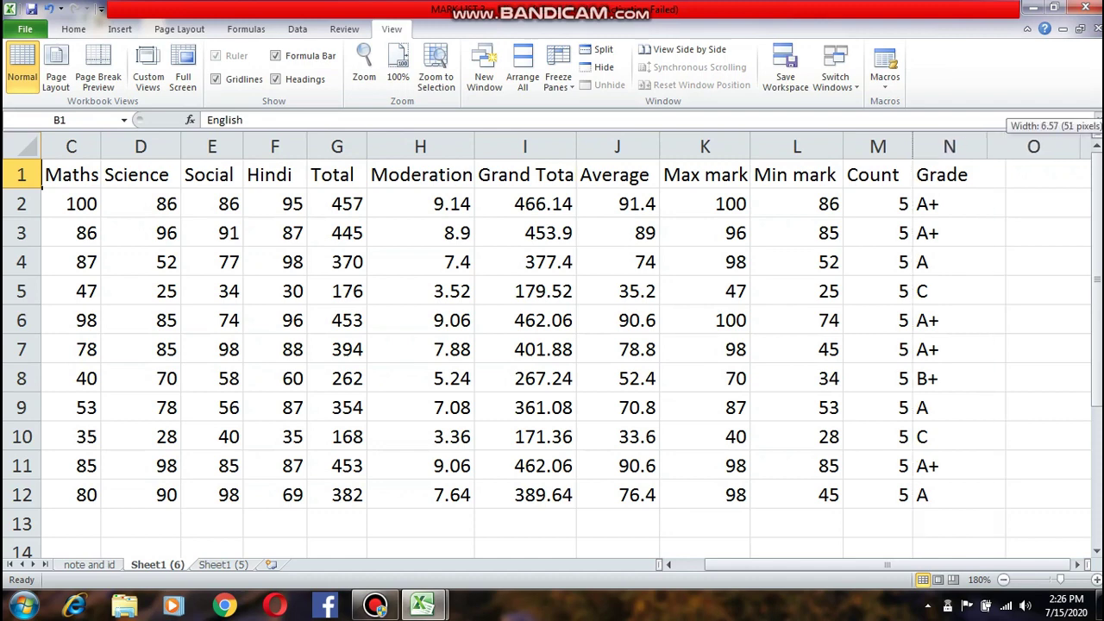
scroll(552, 345, "left", 2)
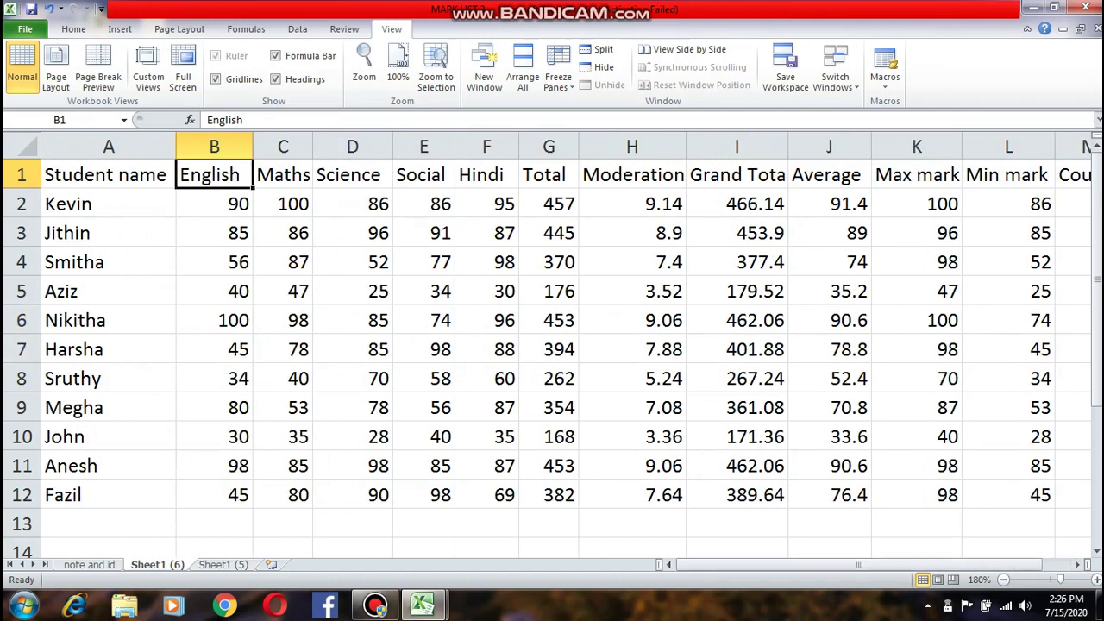
- Narrow the Student name column and wrap the header text in A1 onto two lines
left_click(108, 174)
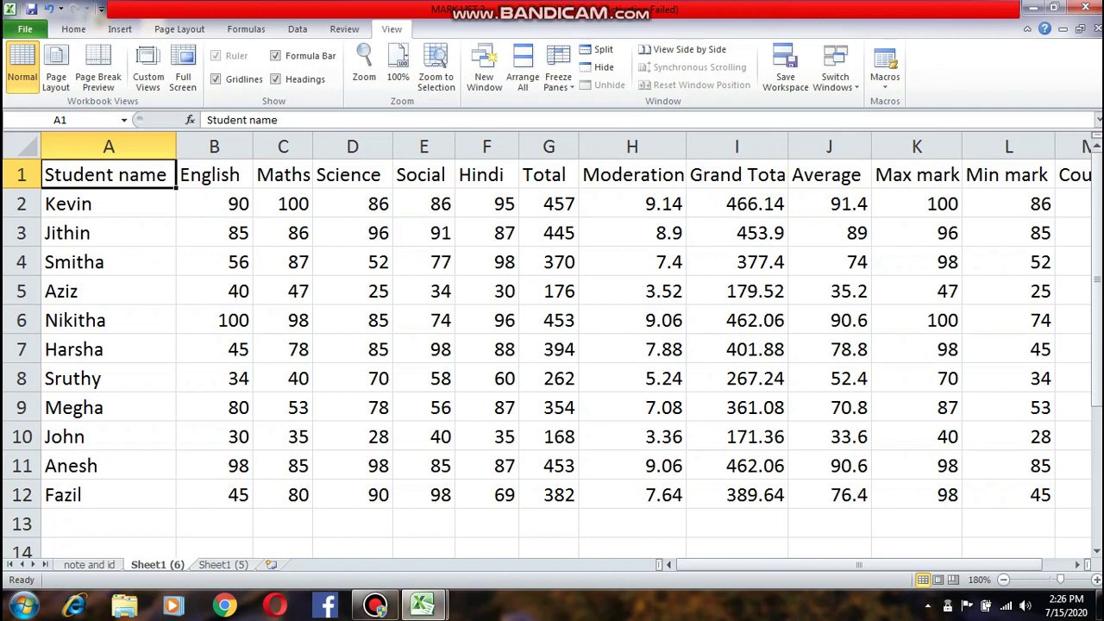
left_click_drag(176, 147, 136, 146)
left_click(73, 29)
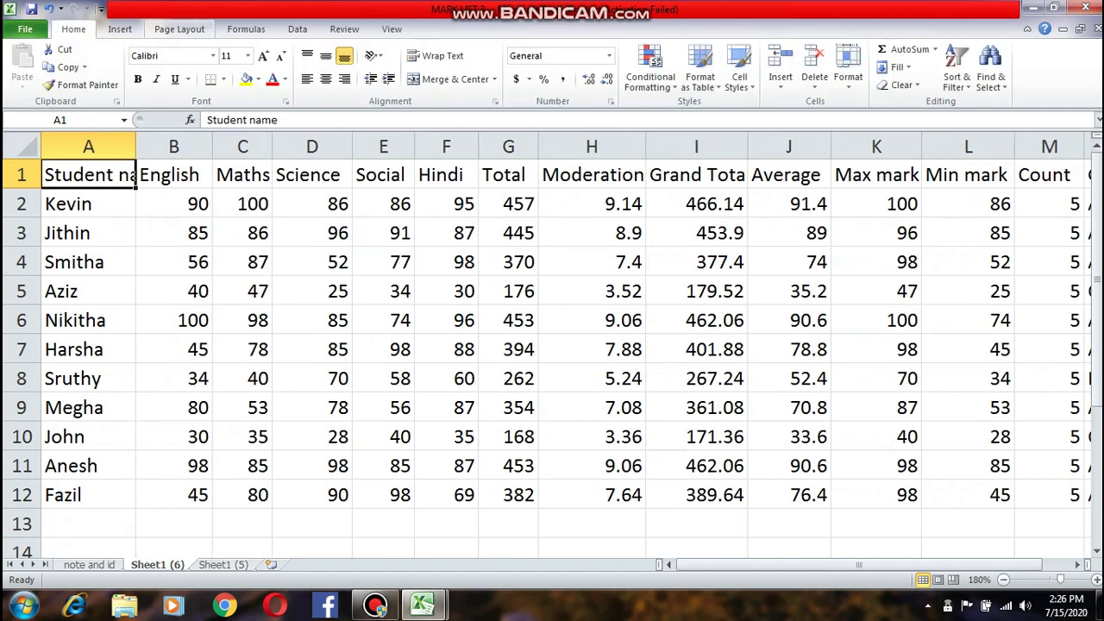
left_click(437, 55)
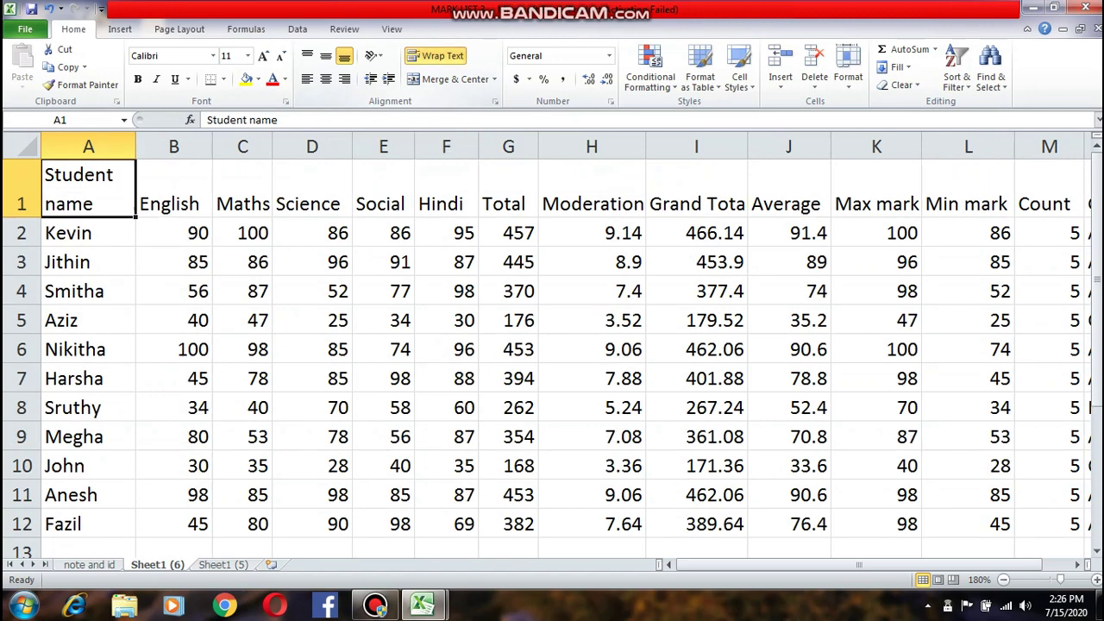
- Narrow the Grand Total, Max mark and Min mark columns and wrap their header text onto two lines
left_click(697, 190)
left_click_drag(748, 146, 711, 147)
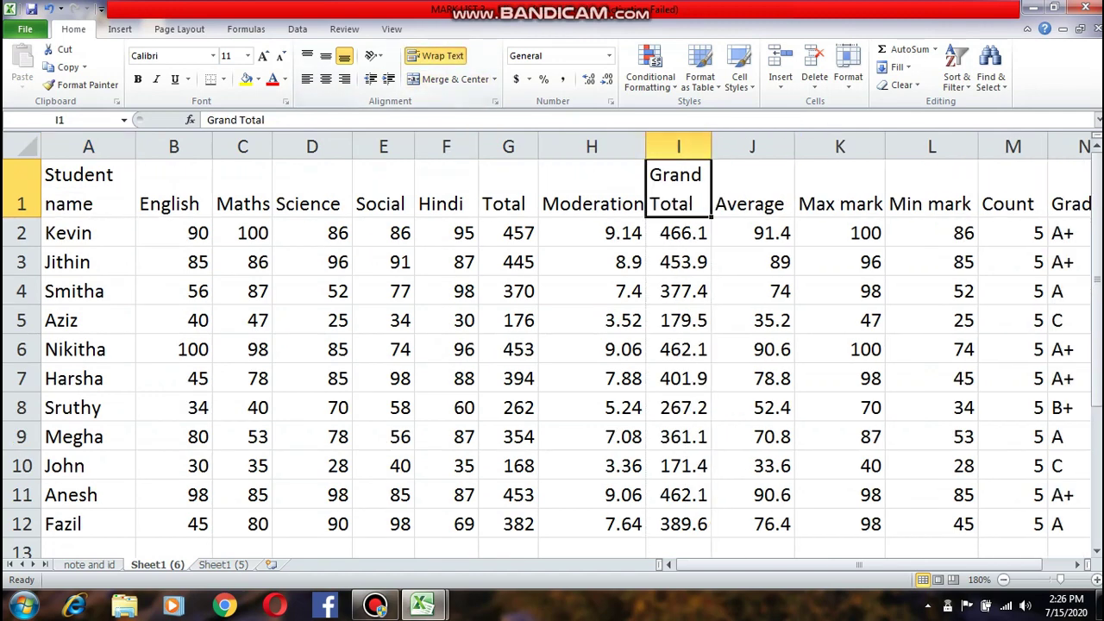
left_click(840, 190)
left_click_drag(886, 147, 861, 147)
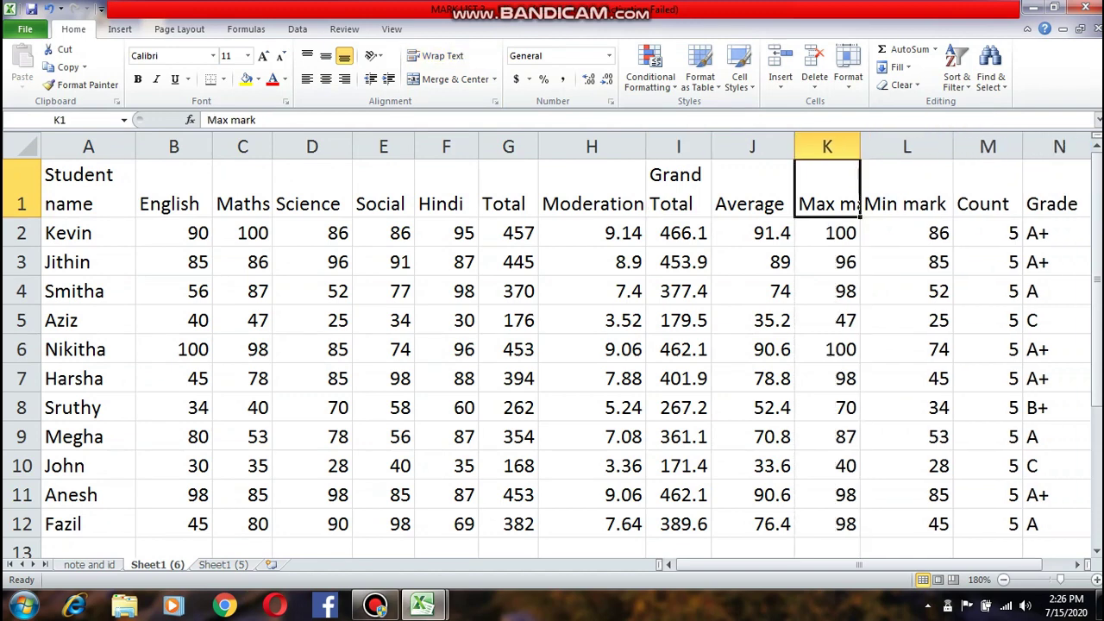
left_click(436, 55)
left_click(906, 190)
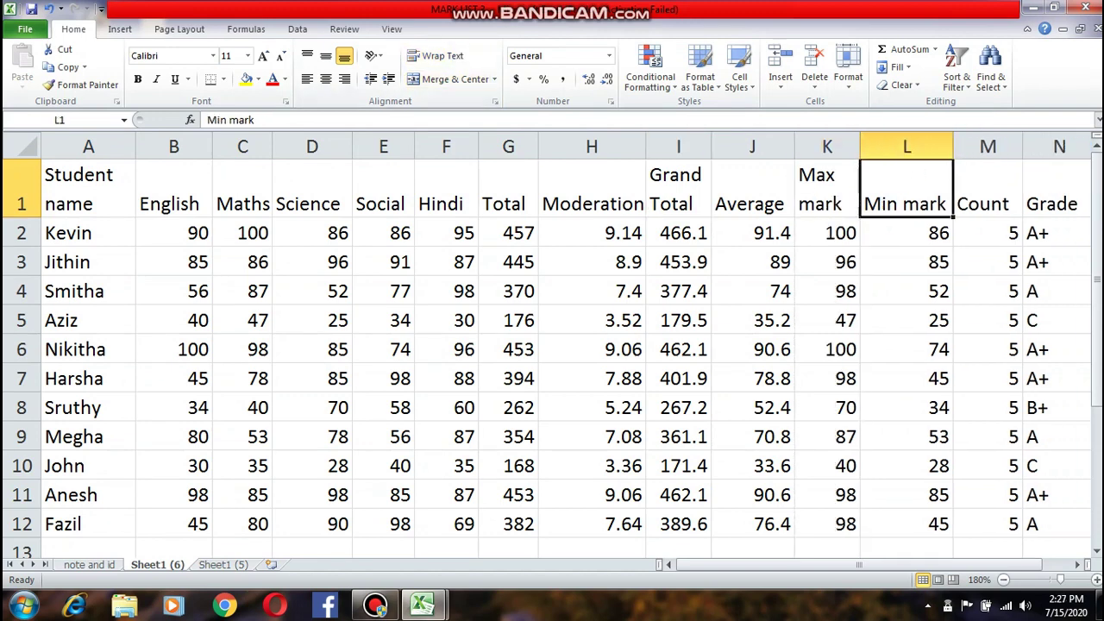
left_click_drag(954, 147, 931, 146)
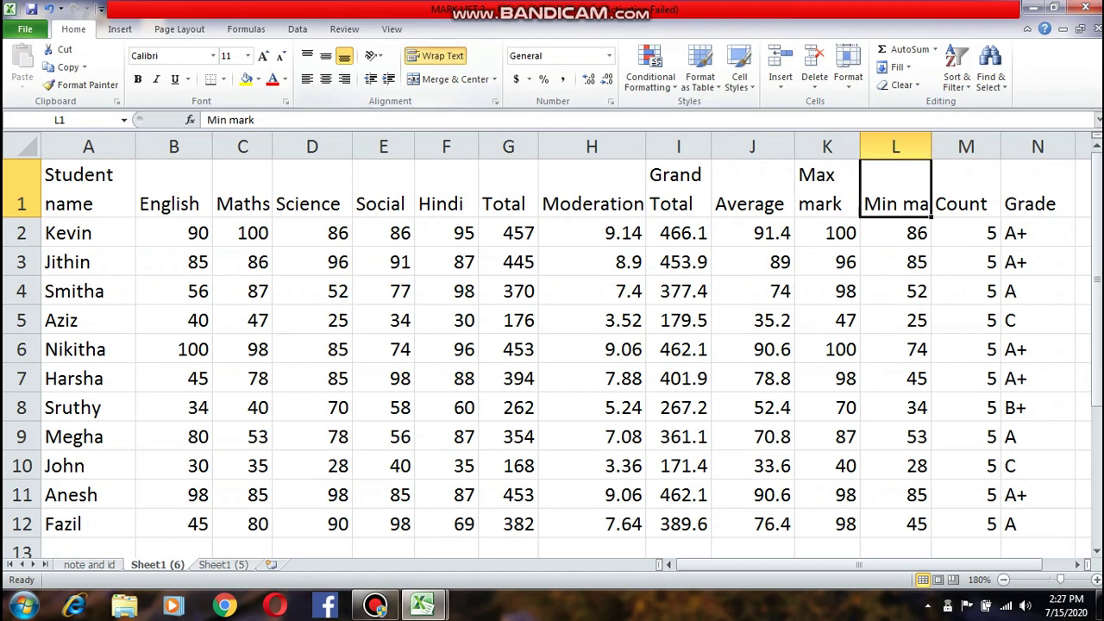
left_click(436, 55)
- Vertically centre the header texts in A1:N1 with Middle Align
left_click_drag(88, 190, 1038, 190)
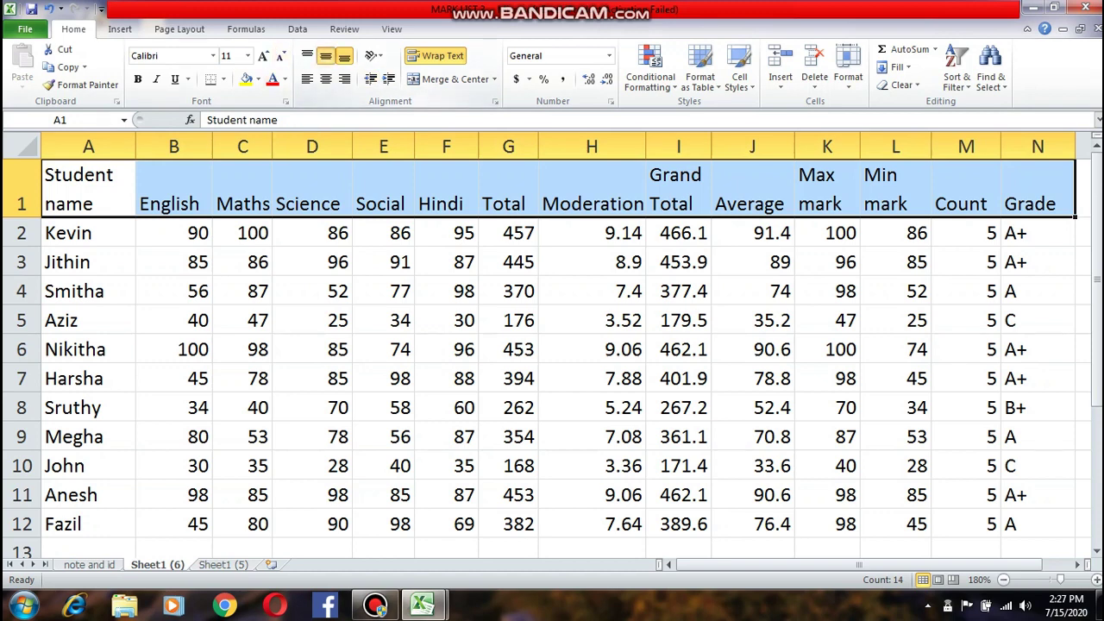
left_click(325, 56)
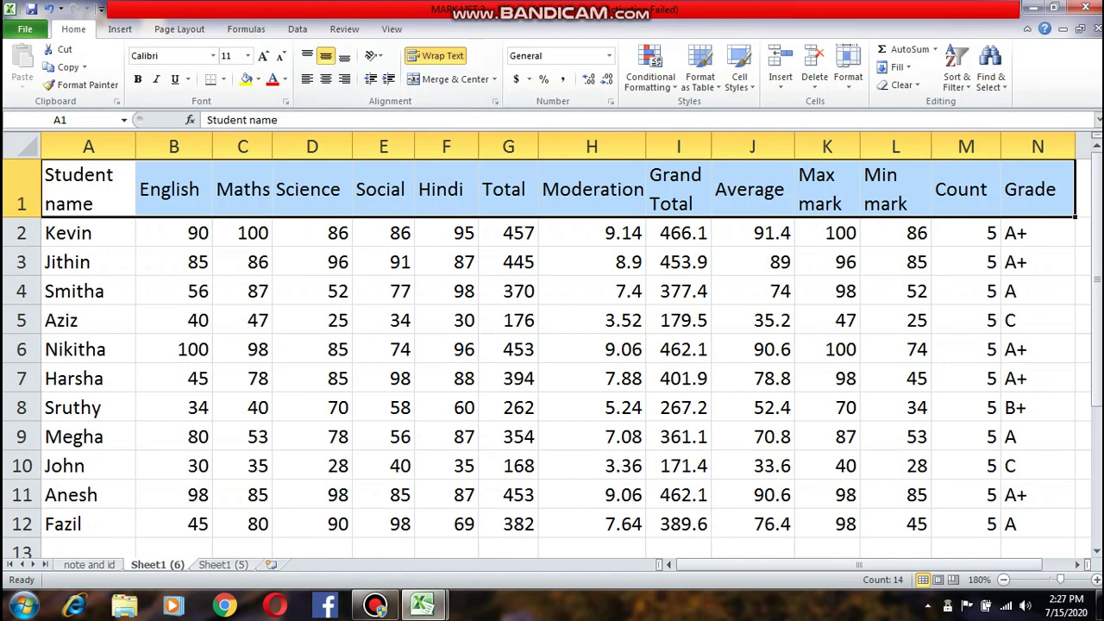
left_click(312, 408)
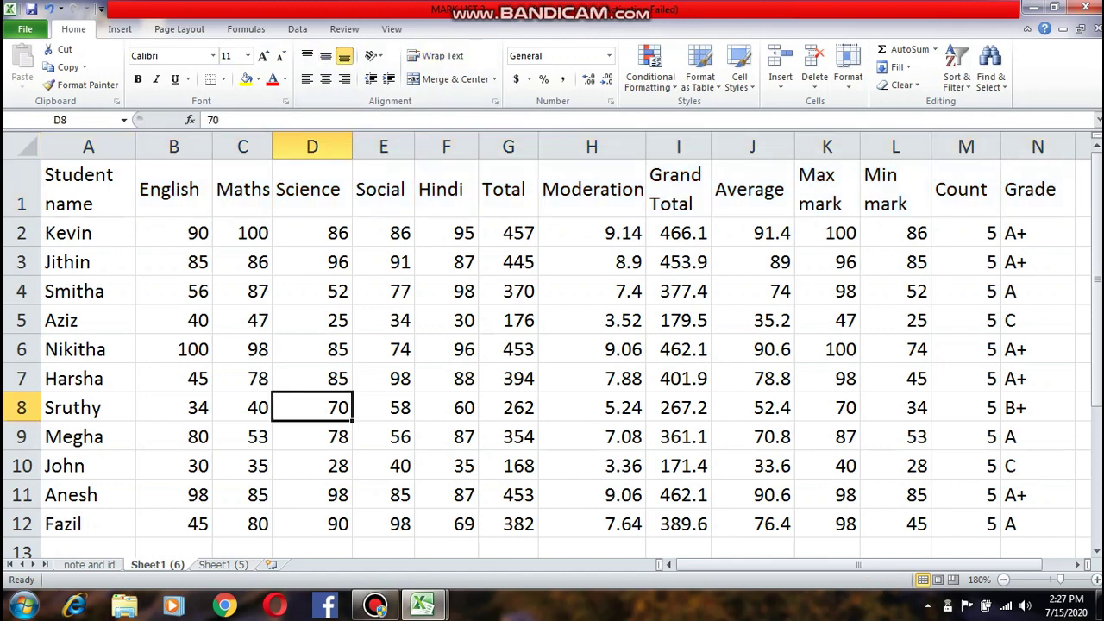
- Apply All Borders to the whole mark table, A1:N12
left_click_drag(86, 189, 1035, 524)
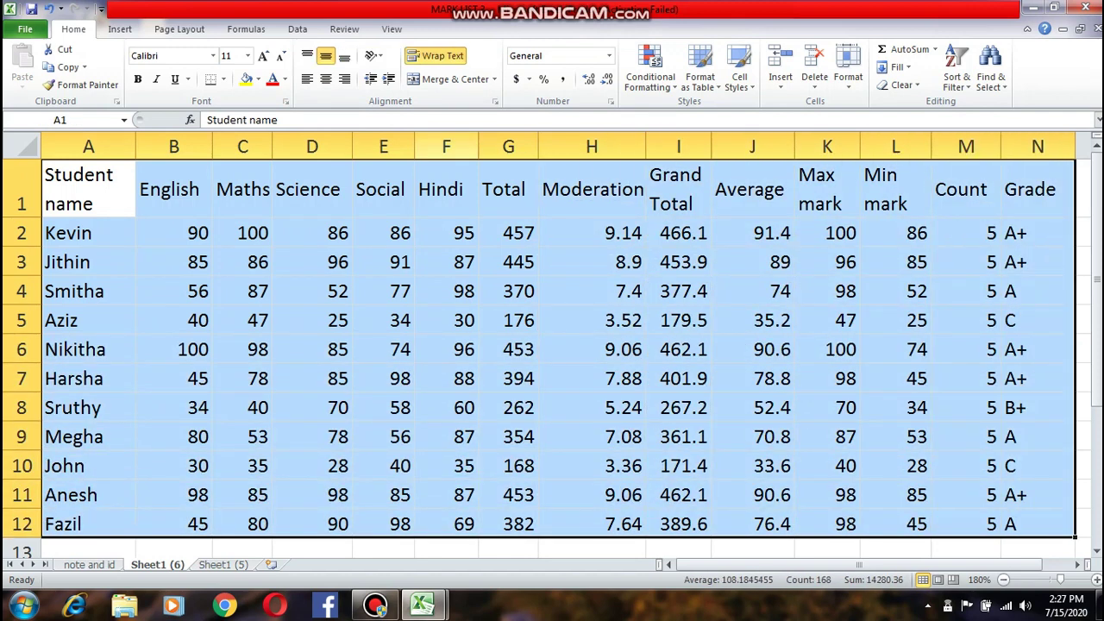
left_click(223, 78)
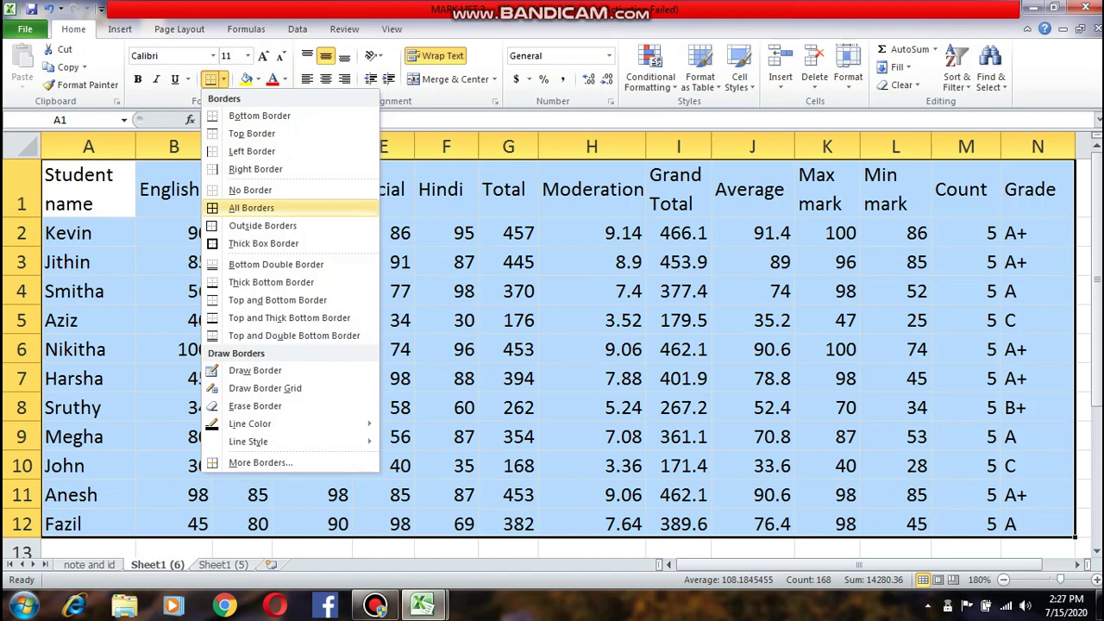
left_click(251, 208)
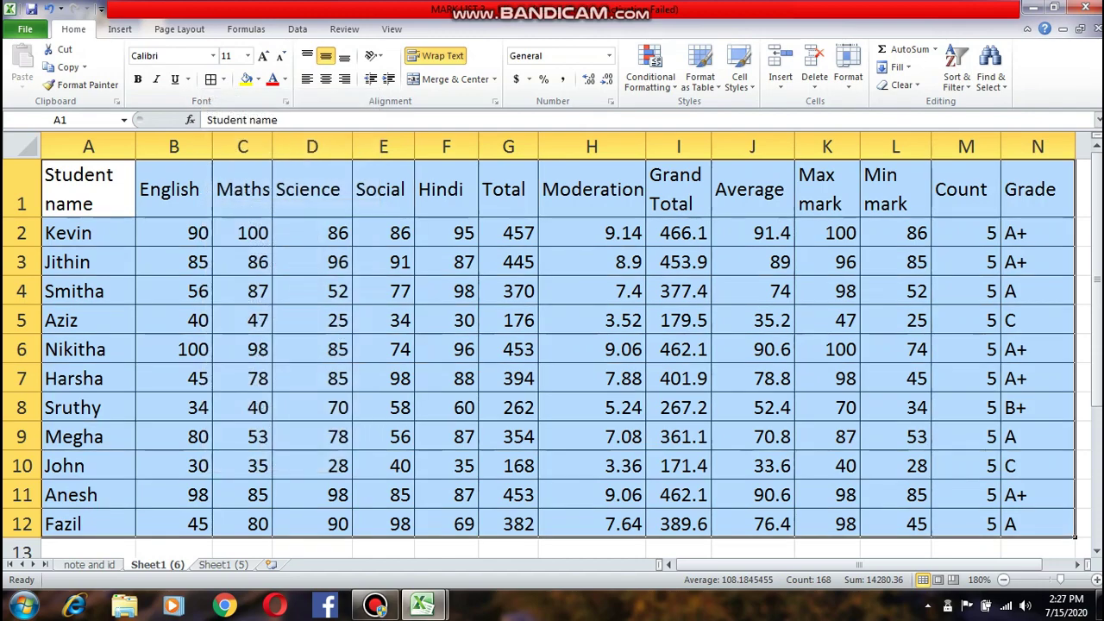
left_click(246, 233)
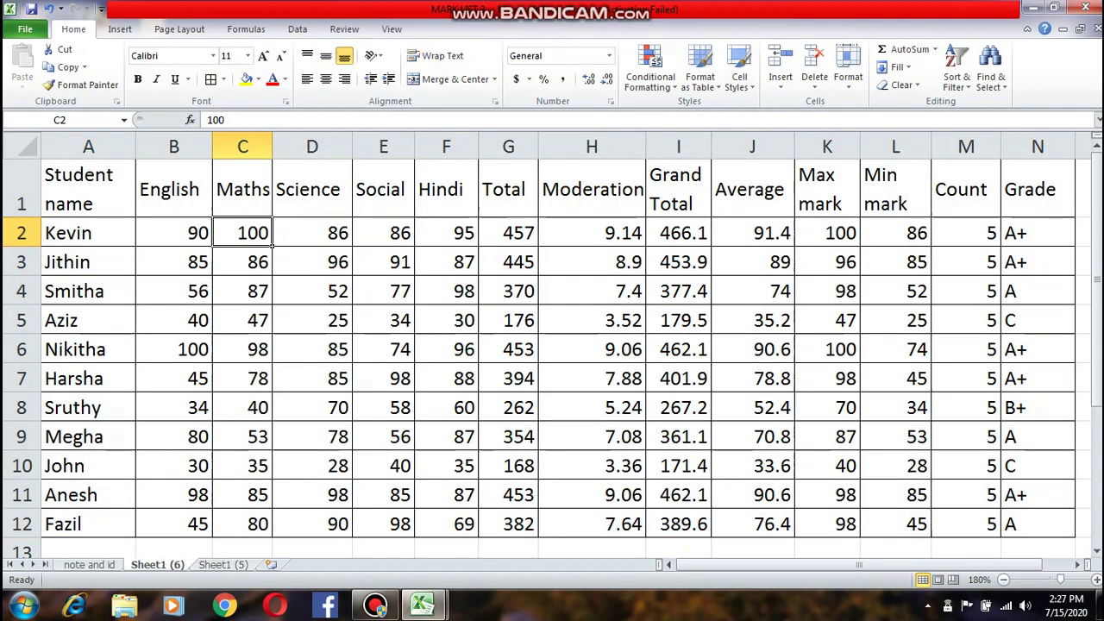
- Insert two empty sheet rows above the header row of the mark table
left_click(89, 190)
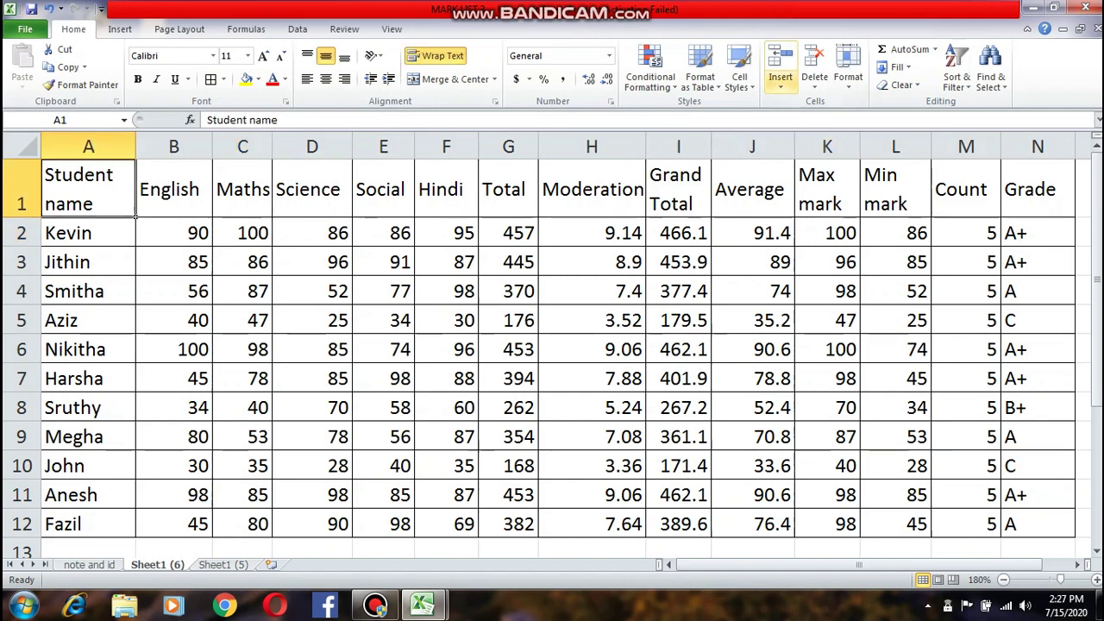
left_click(780, 79)
left_click(828, 125)
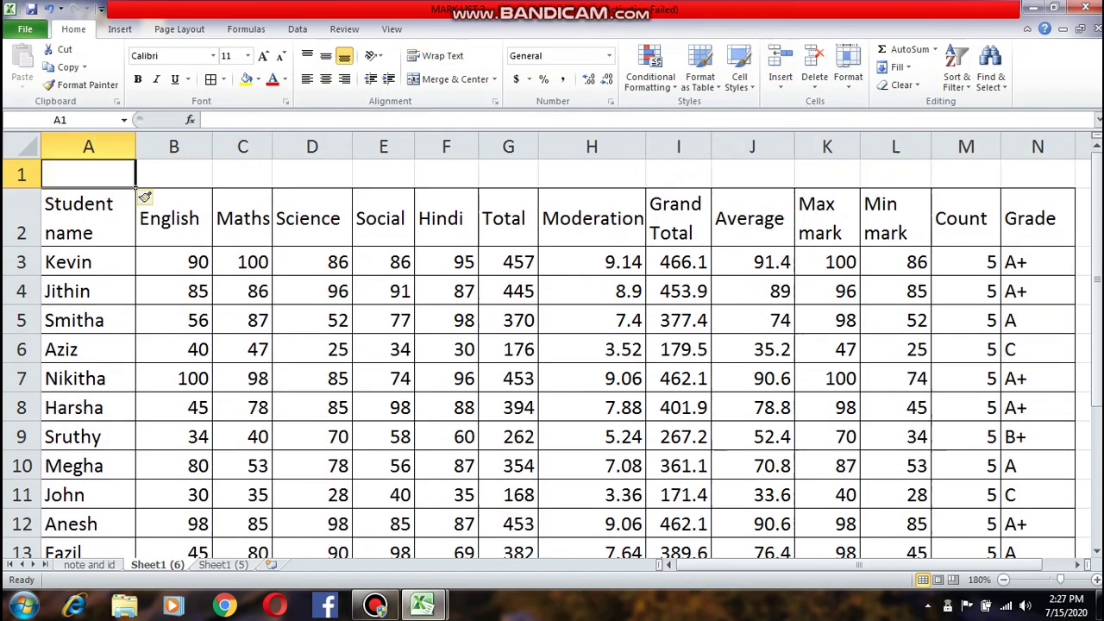
left_click(780, 79)
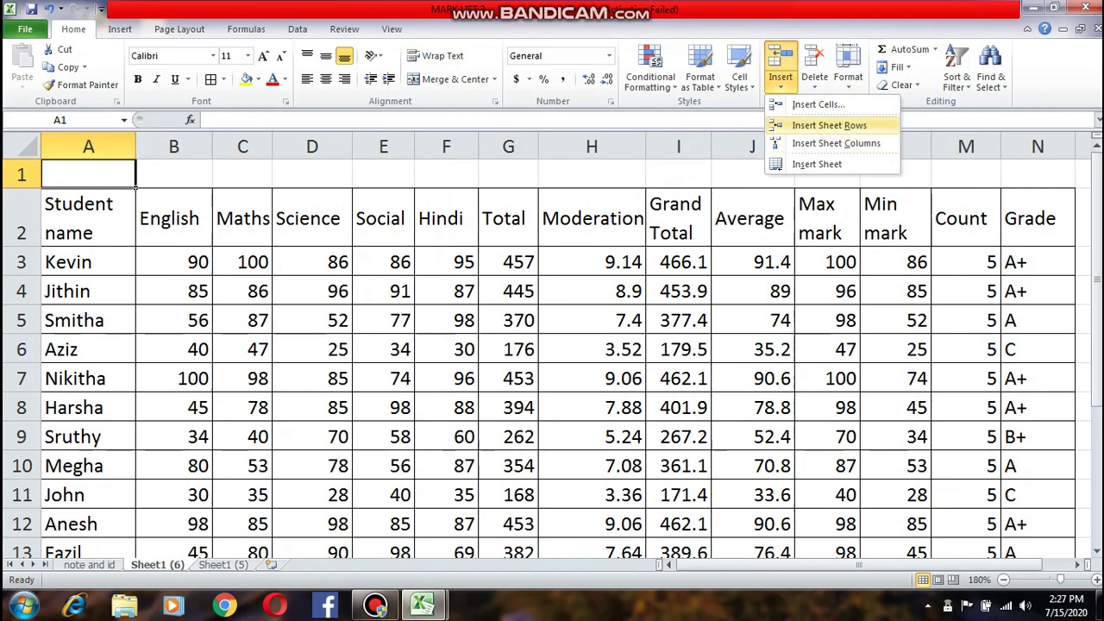
left_click(828, 125)
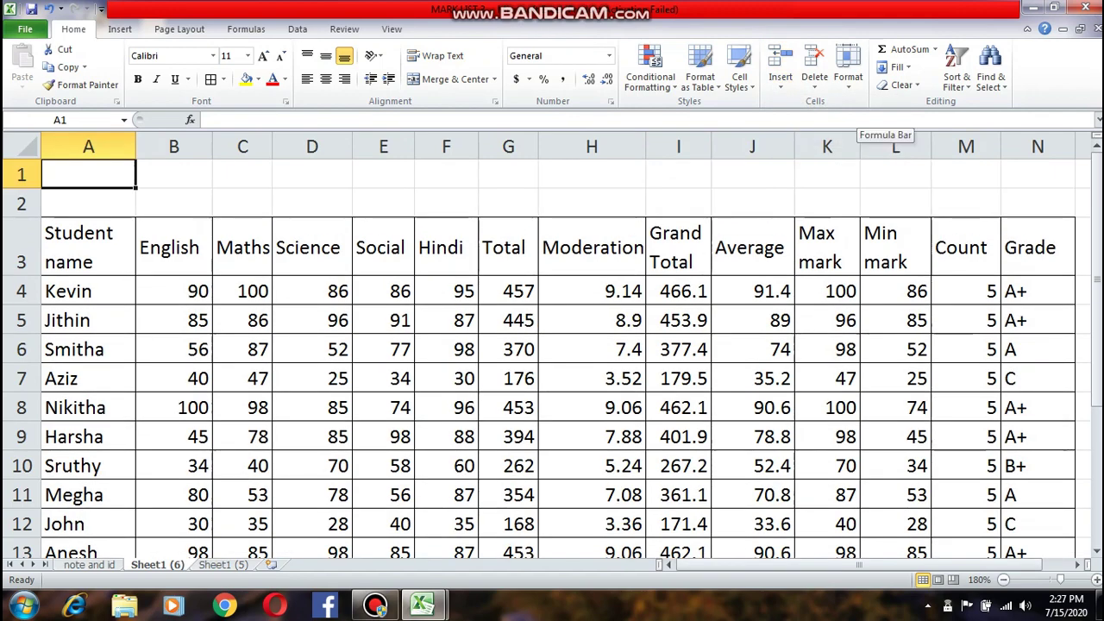
- Enter the title "Mark statement of December 2019" in cell A1
type("mARK")
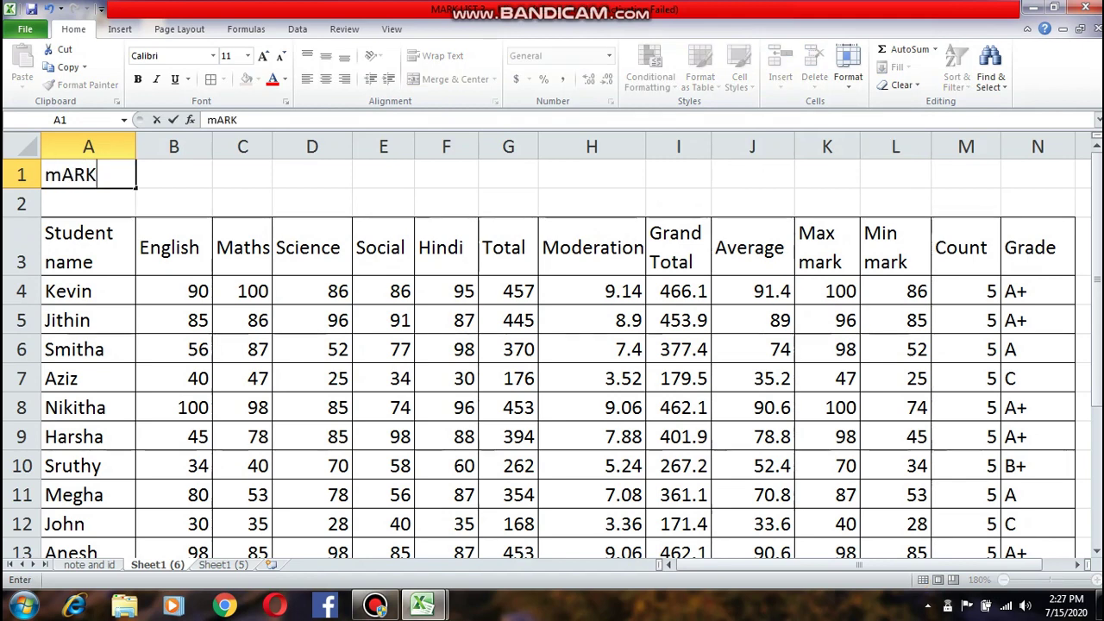
type(" statement od")
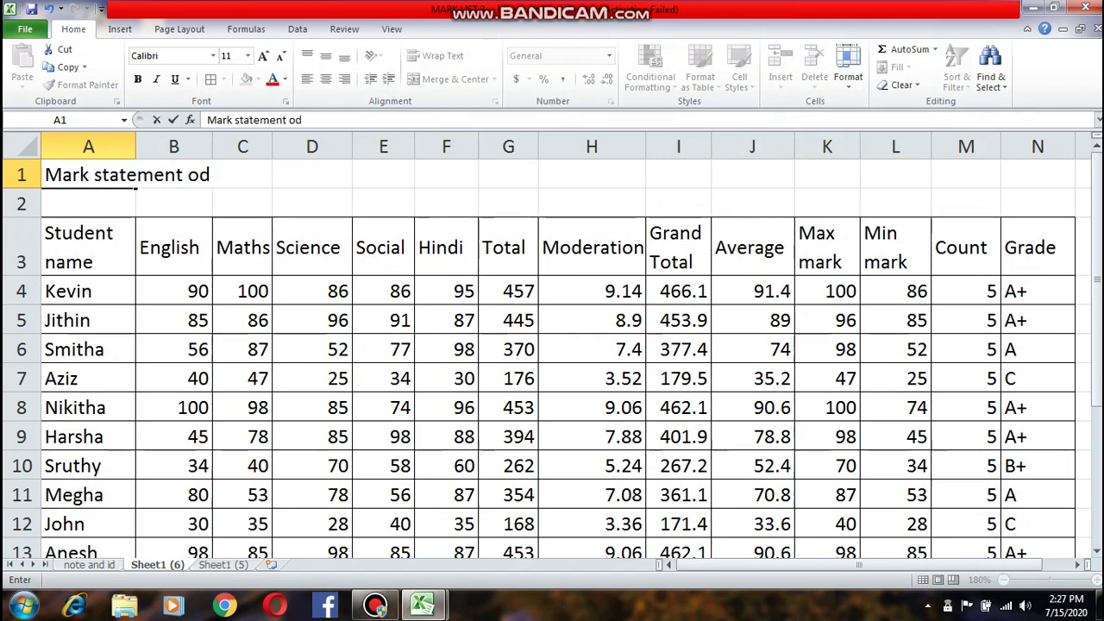
key("BackSpace")
type("f e")
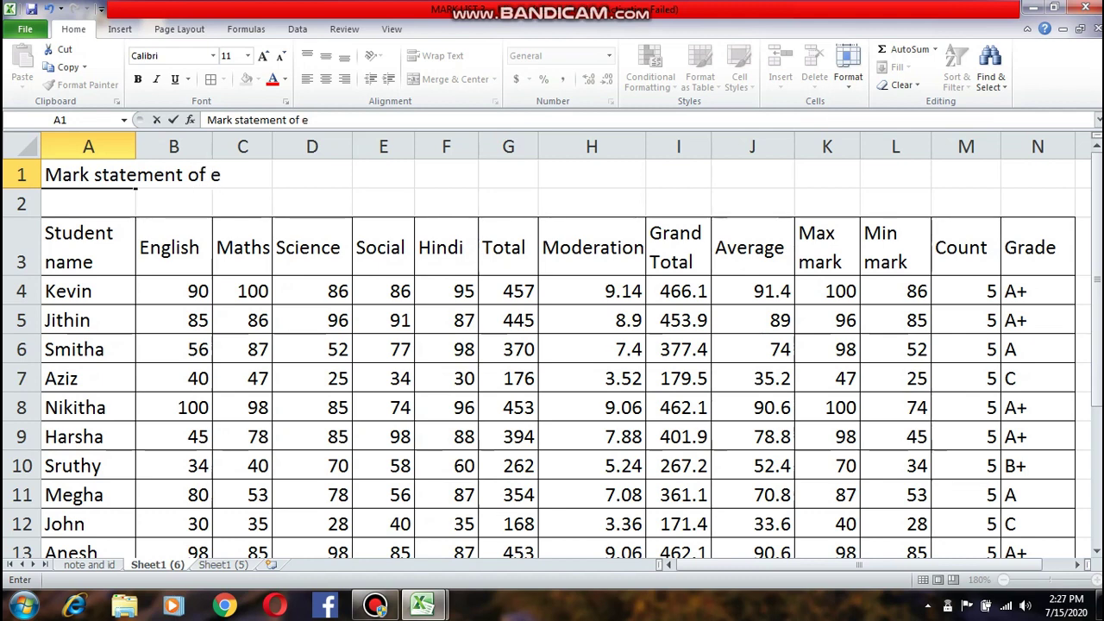
key("BackSpace")
type("December")
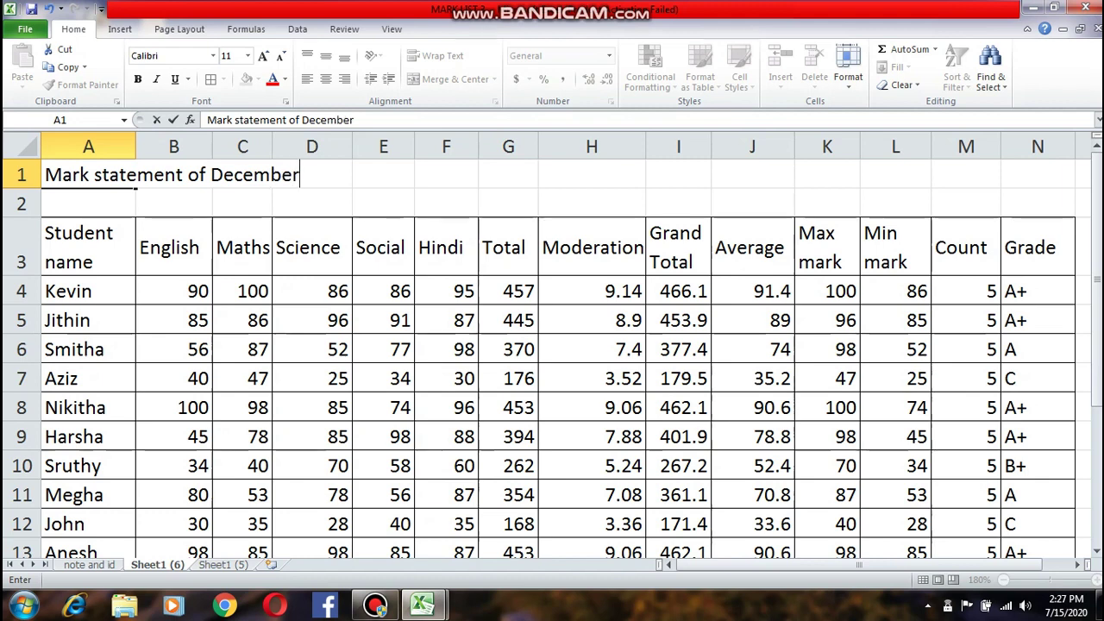
type(" 2019")
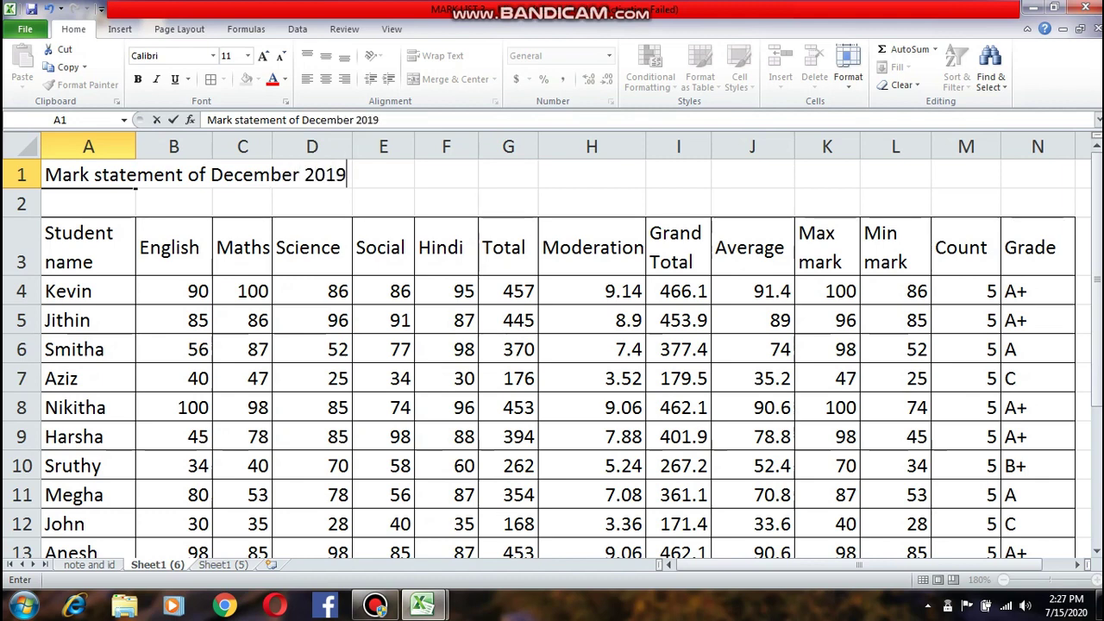
key("Return")
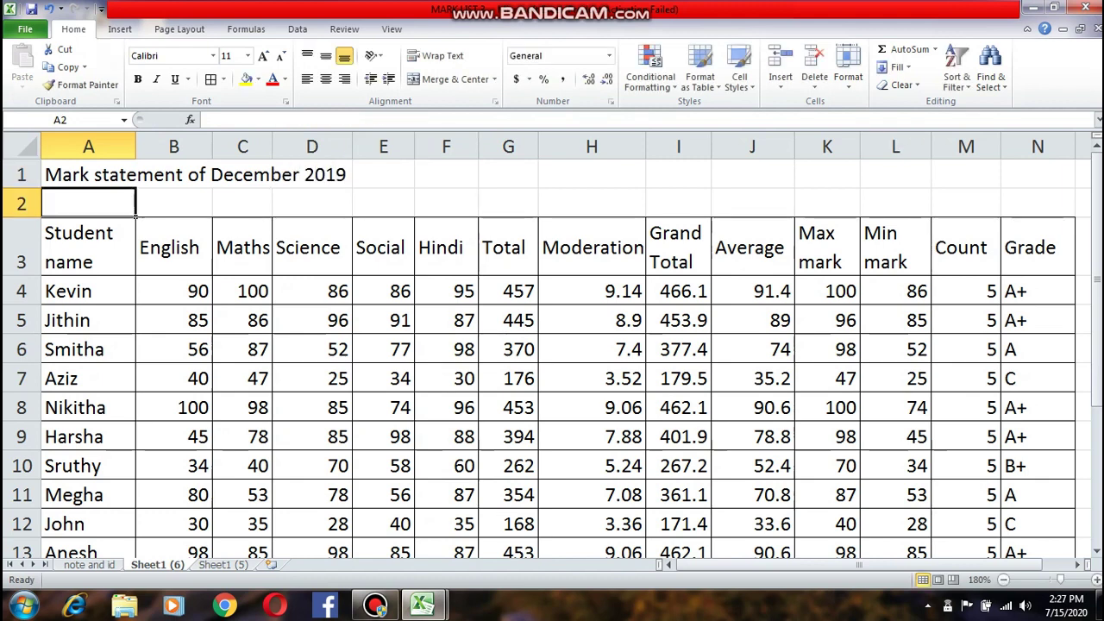
- Merge and centre the title across A1:N1 and make it bold
left_click_drag(78, 175, 1035, 175)
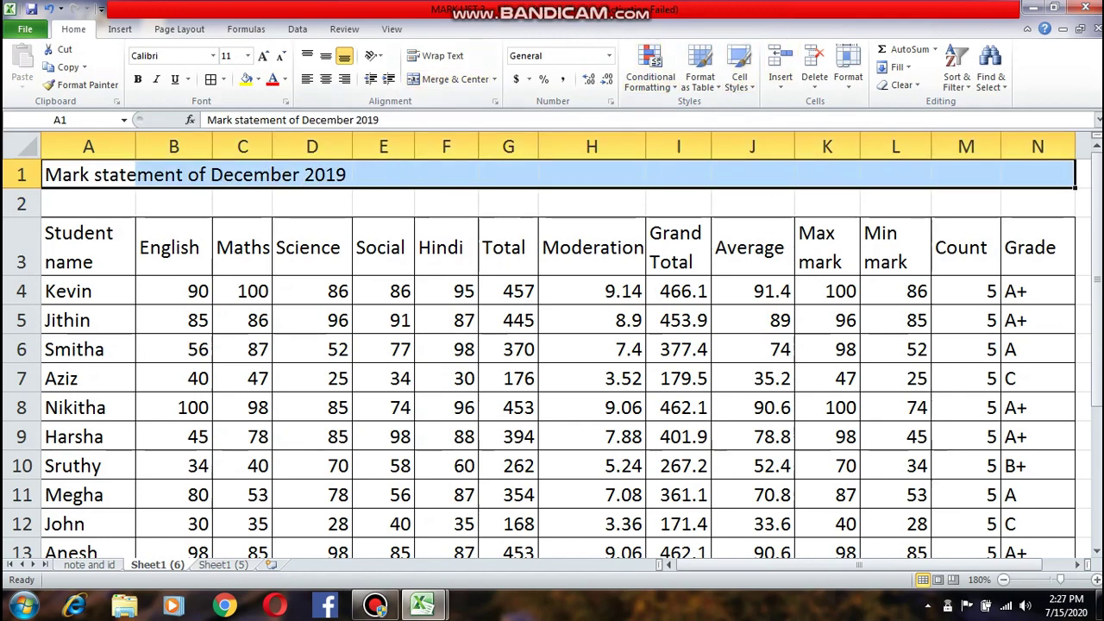
left_click(449, 79)
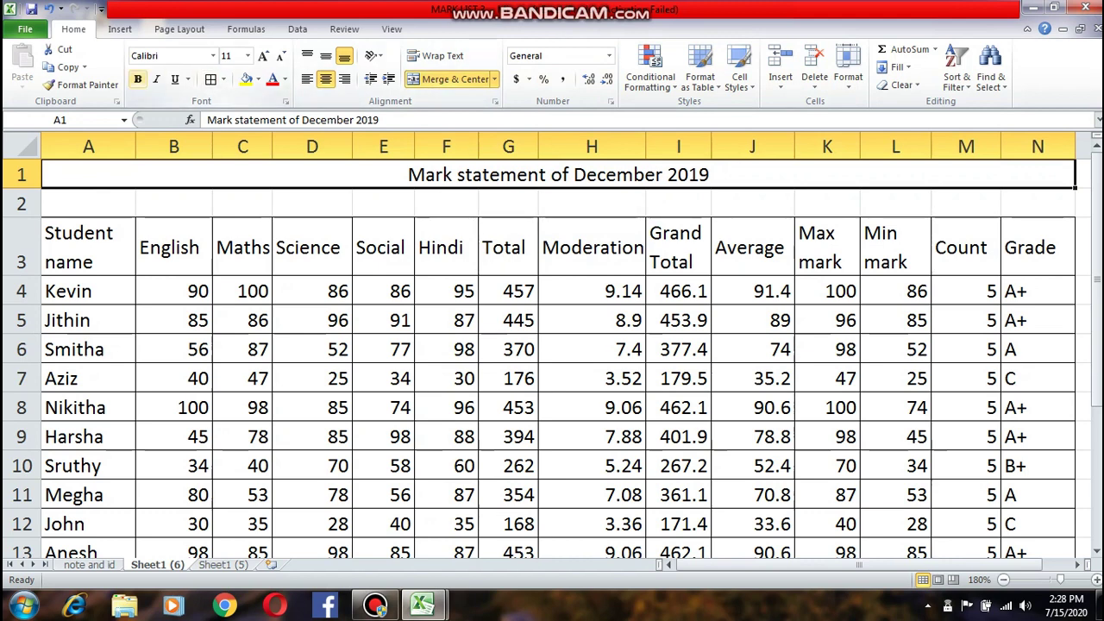
left_click(137, 79)
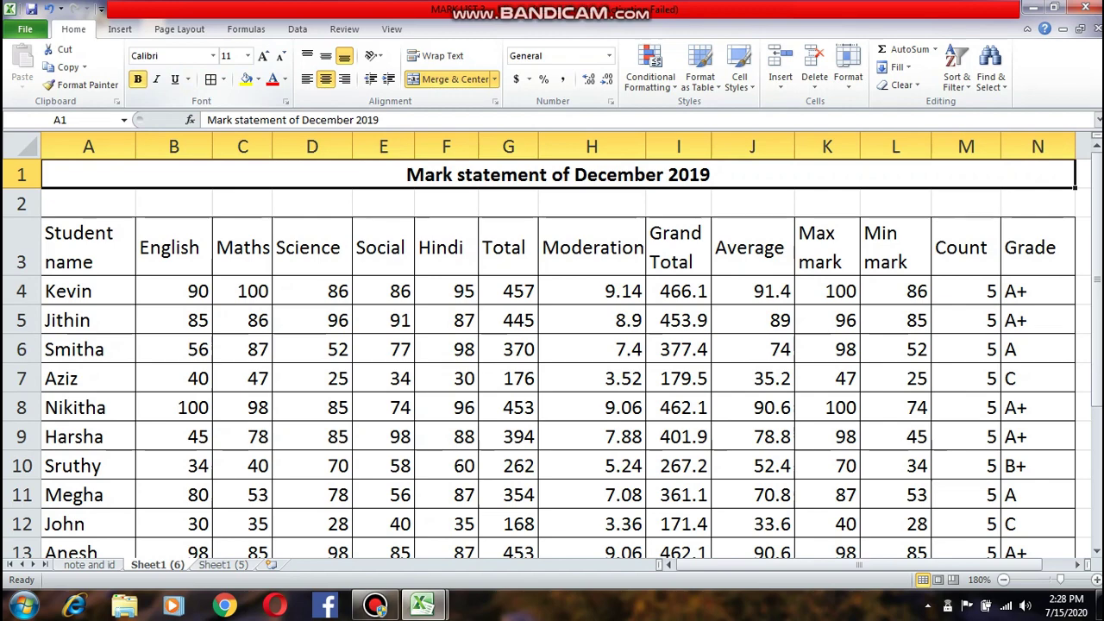
- Set the title's font size to 26 and make it italic and underlined
left_click(248, 55)
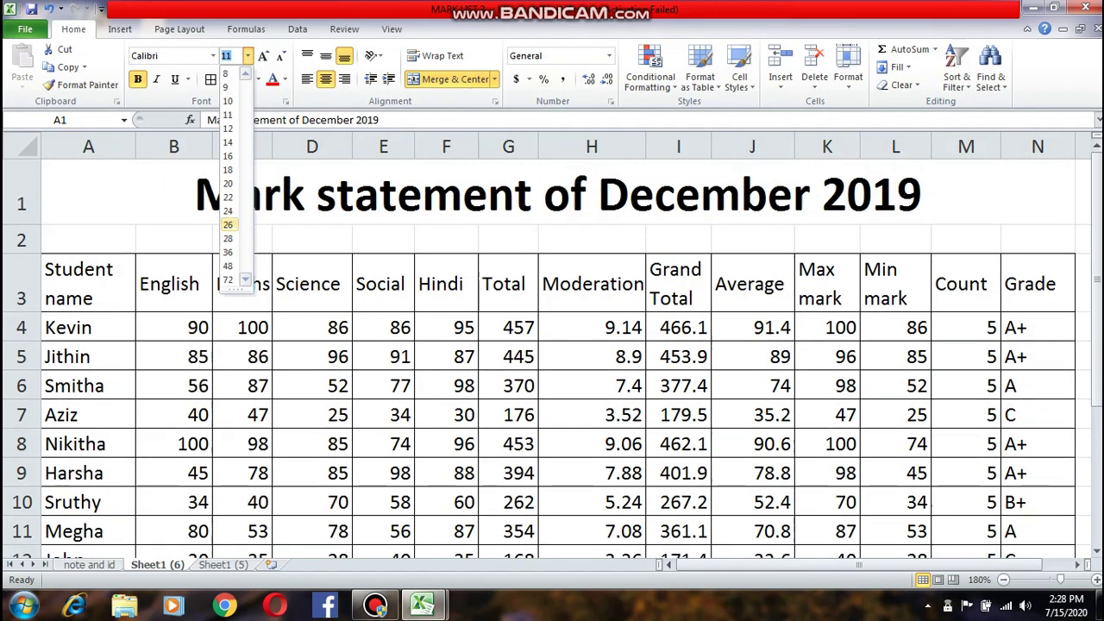
left_click(228, 224)
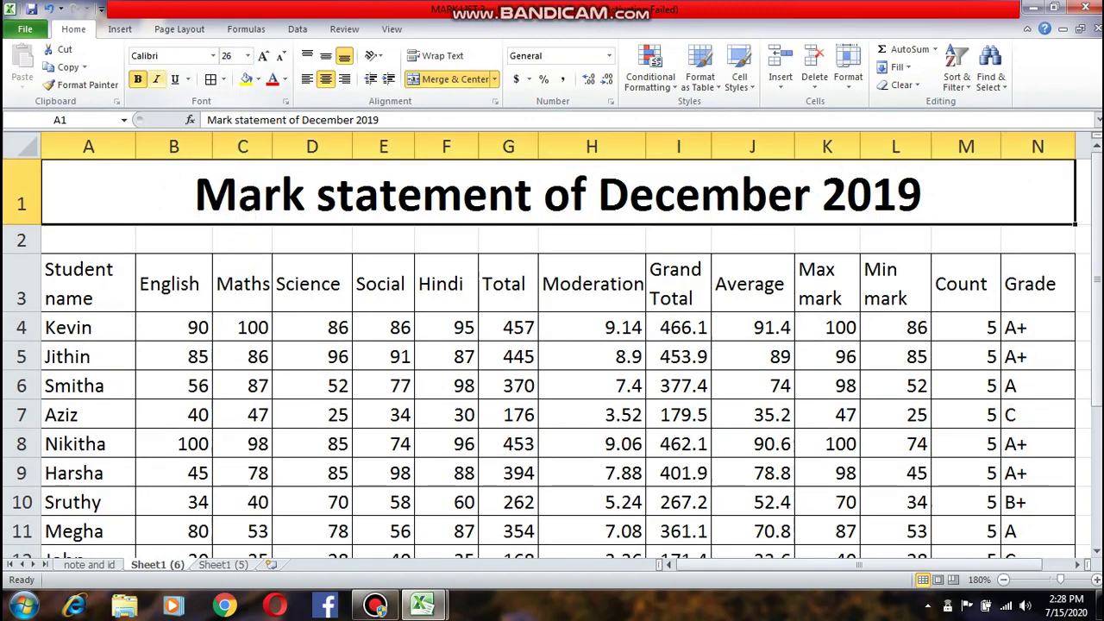
left_click(156, 78)
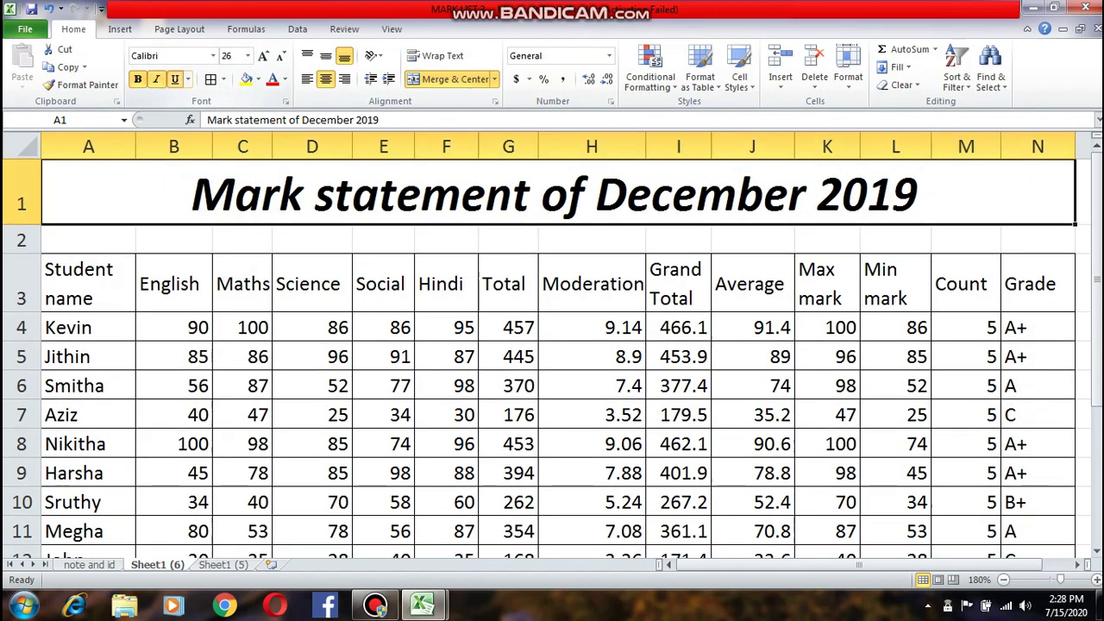
left_click(176, 78)
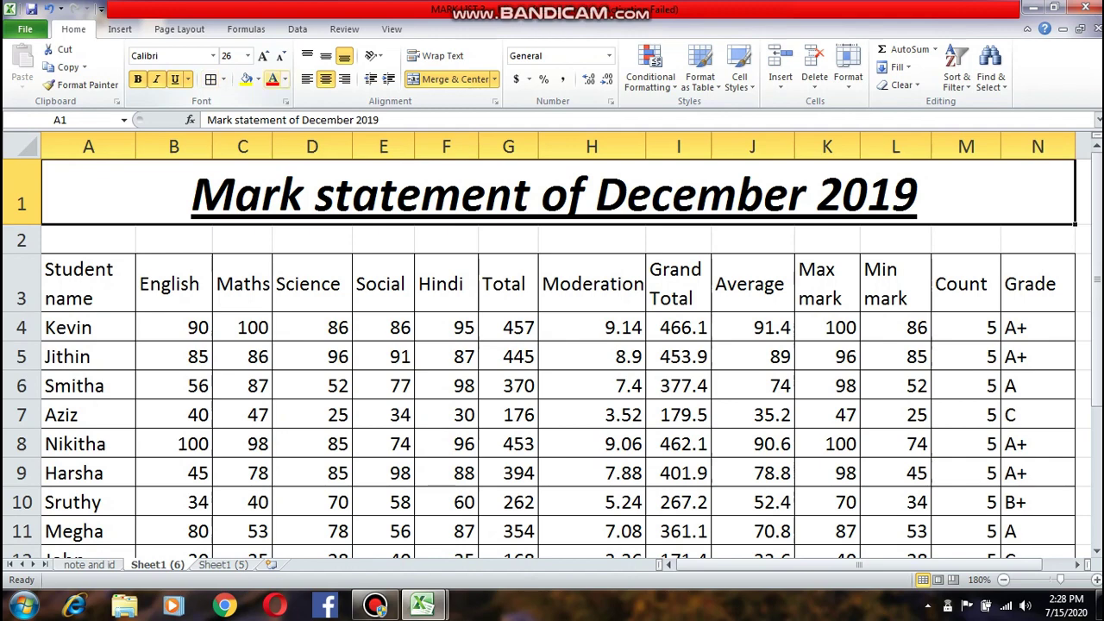
- Colour the title text red and fill its merged cell with light blue
left_click(284, 79)
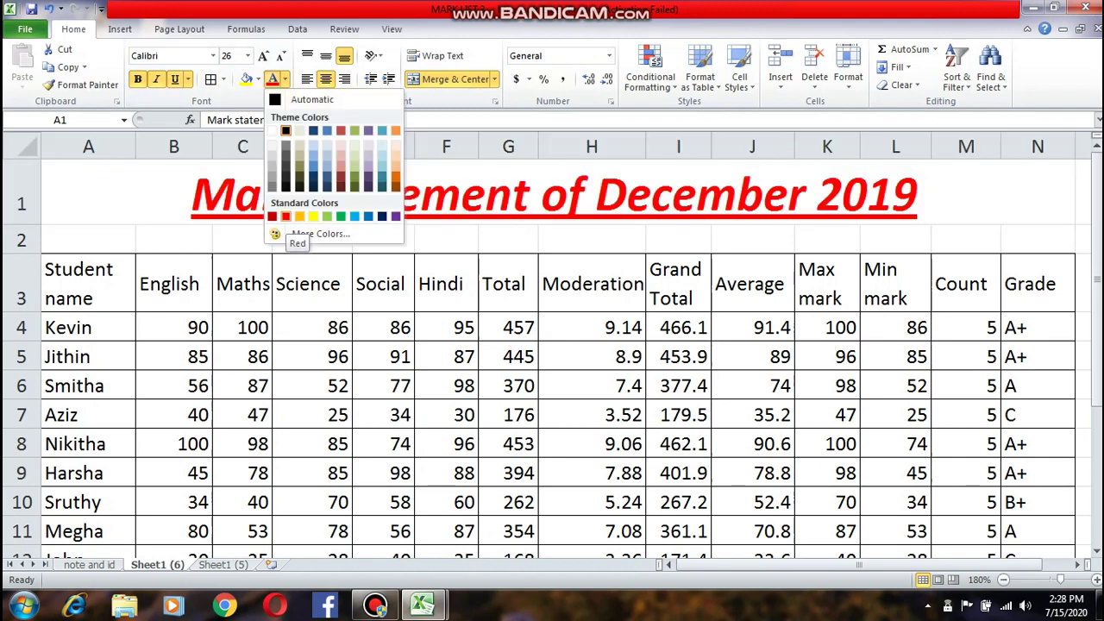
left_click(286, 217)
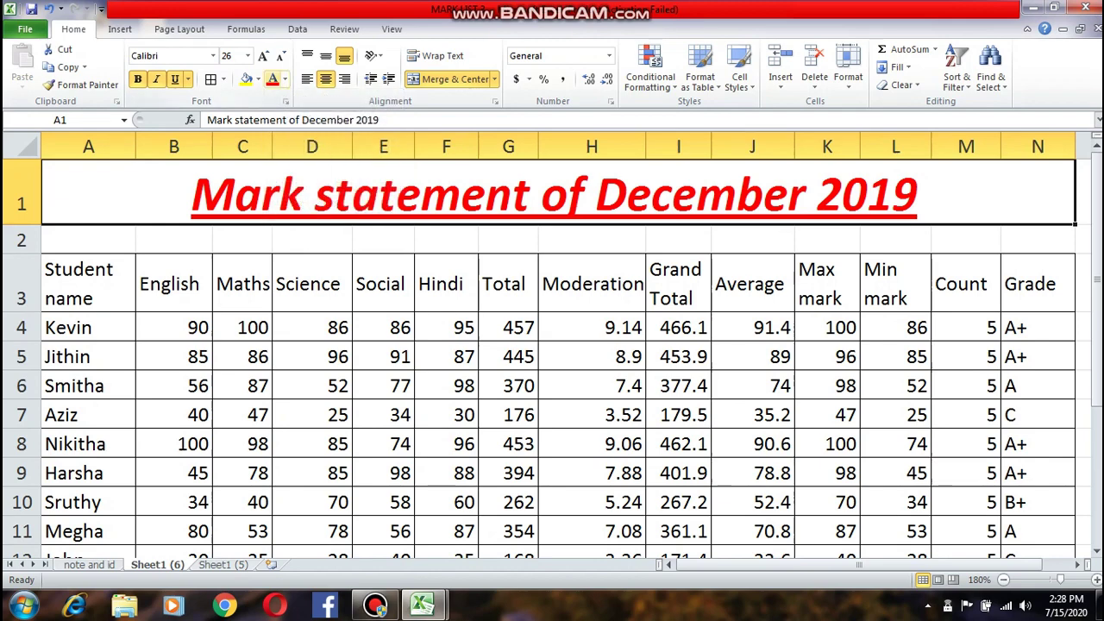
left_click(258, 79)
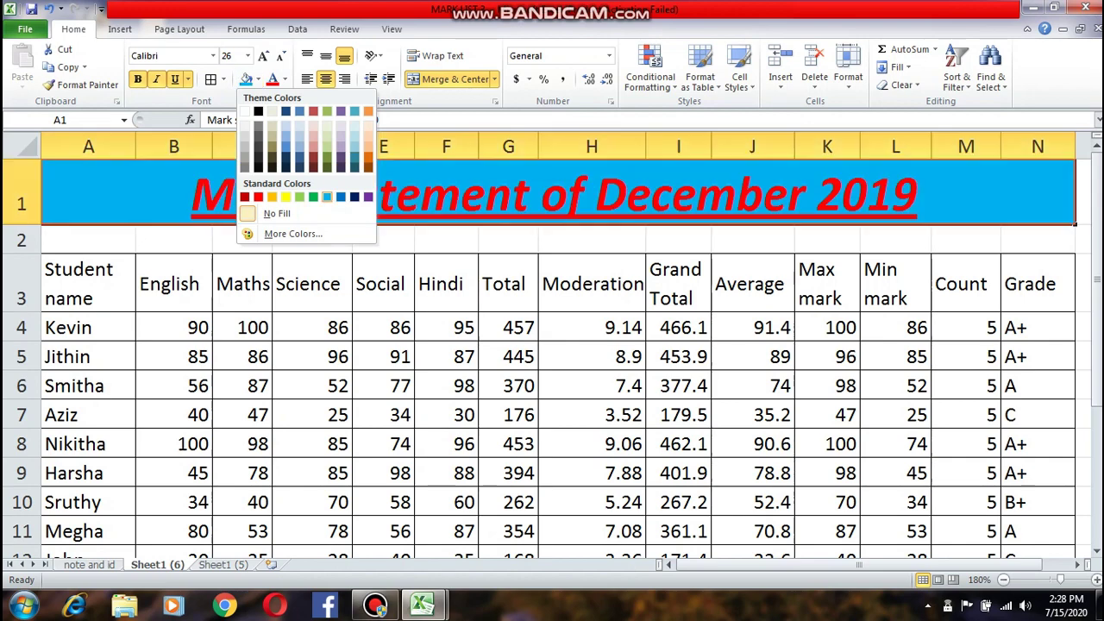
left_click(327, 197)
left_click(384, 444)
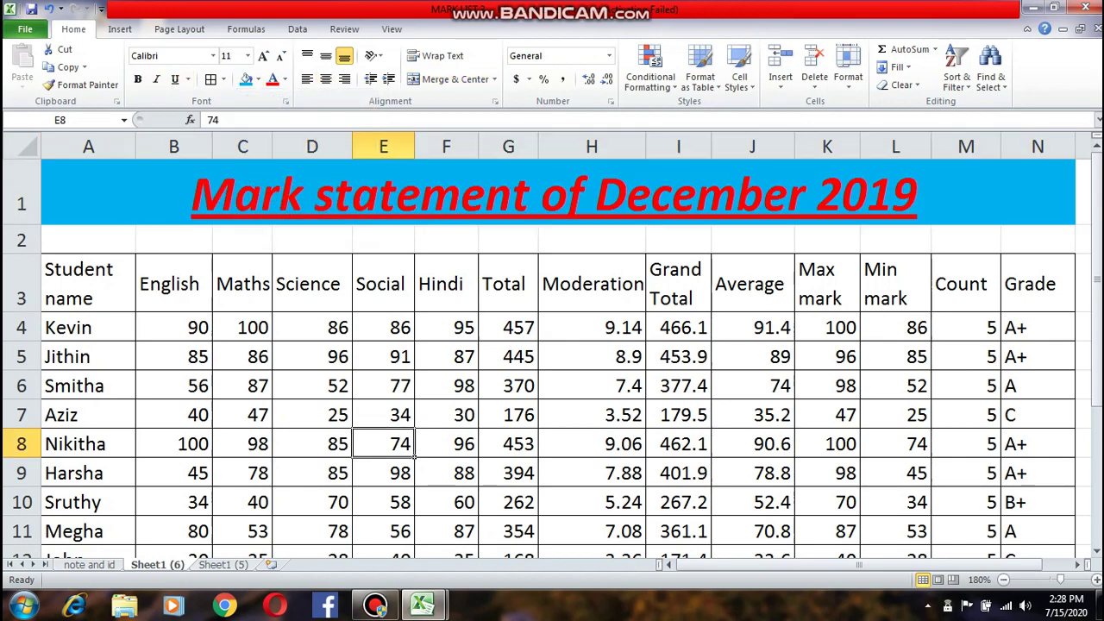
- Go down the Student name column from the header in A3 to the last student to review the finished table
left_click(88, 283)
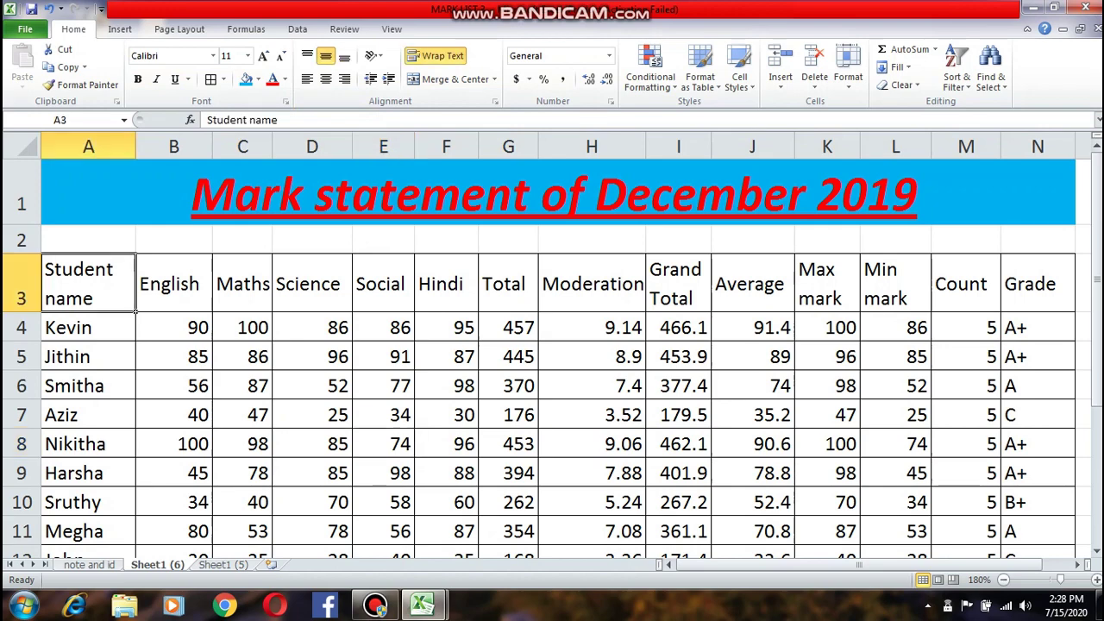
key("Down")
key("Down")
key("Down")
key("Down")
key("Down")
key("Down")
key("Down")
key("Down")
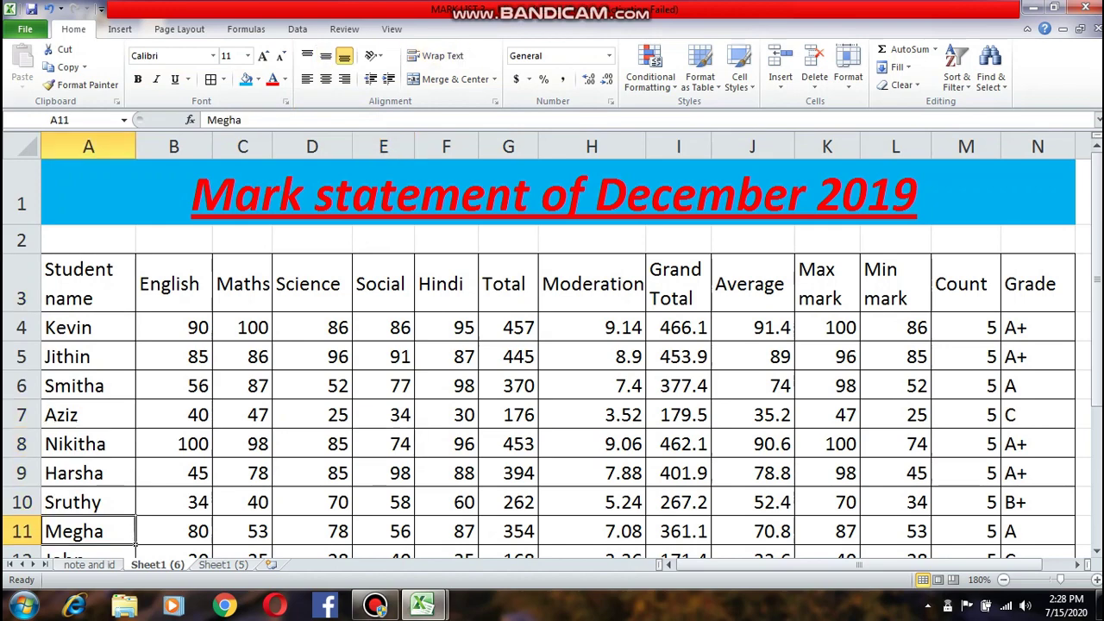
key("Down")
key("Down")
key("Down")
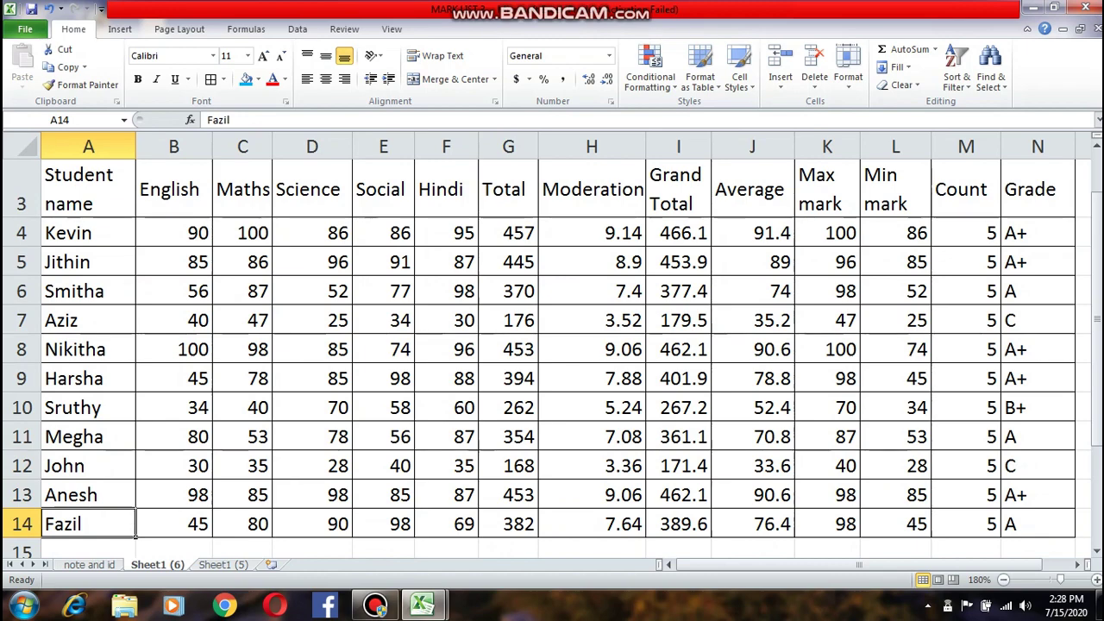
- Sort the mark list alphabetically by student name, A to Z
key("Up")
key("Up")
key("Up")
key("Up")
key("Up")
key("Up")
key("Up")
key("Up")
key("Up")
key("Up")
key("Up")
key("Up")
key("Up")
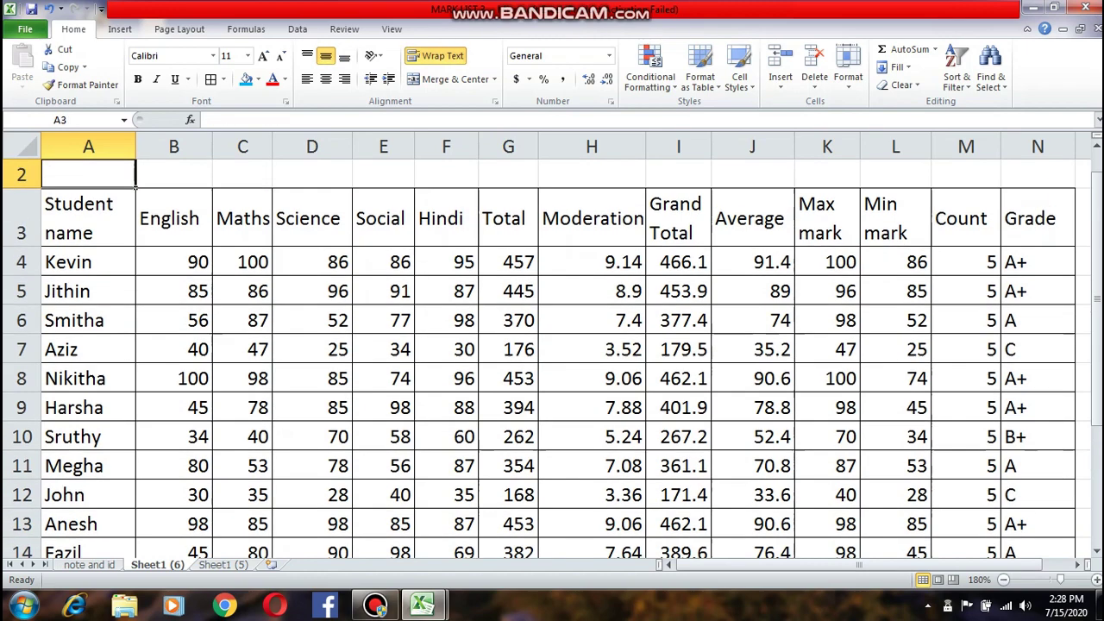
key("Down")
key("Down")
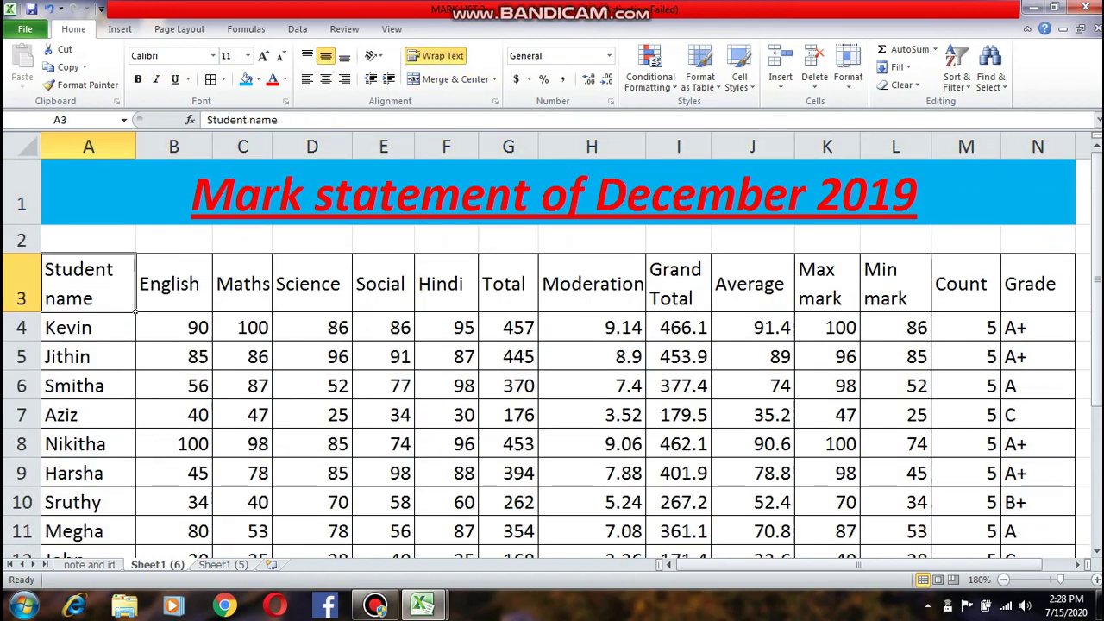
left_click(956, 73)
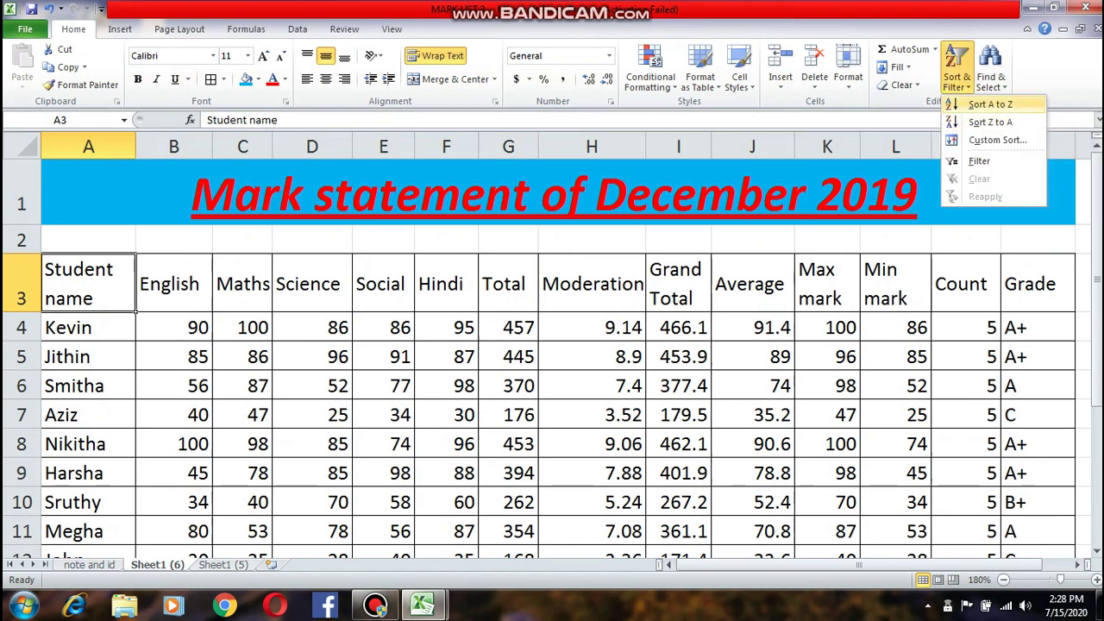
left_click(988, 104)
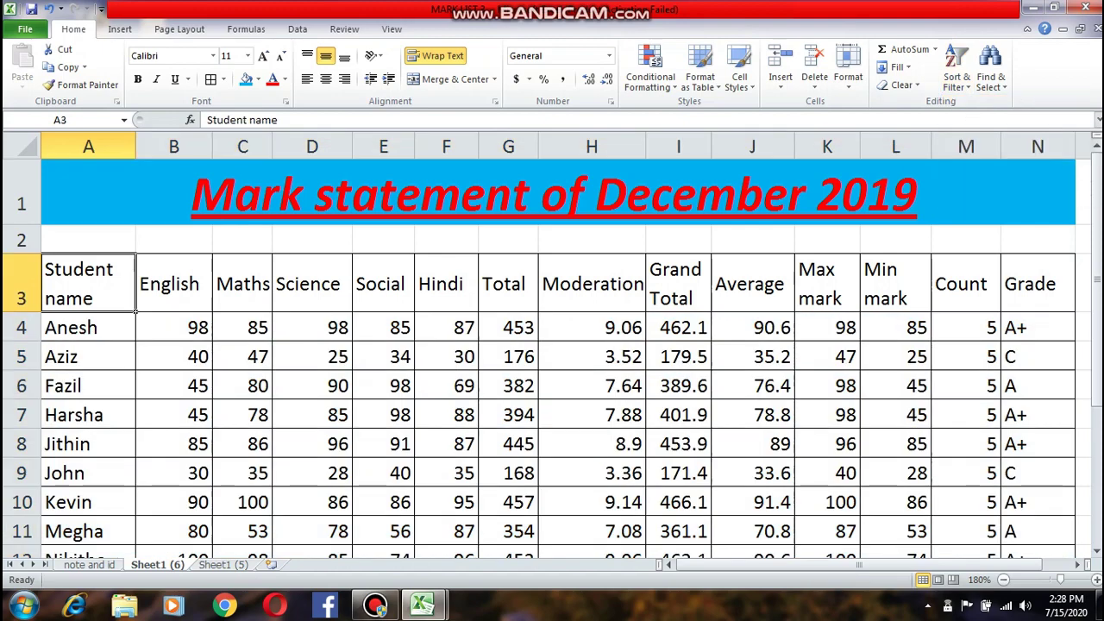
left_click(313, 284)
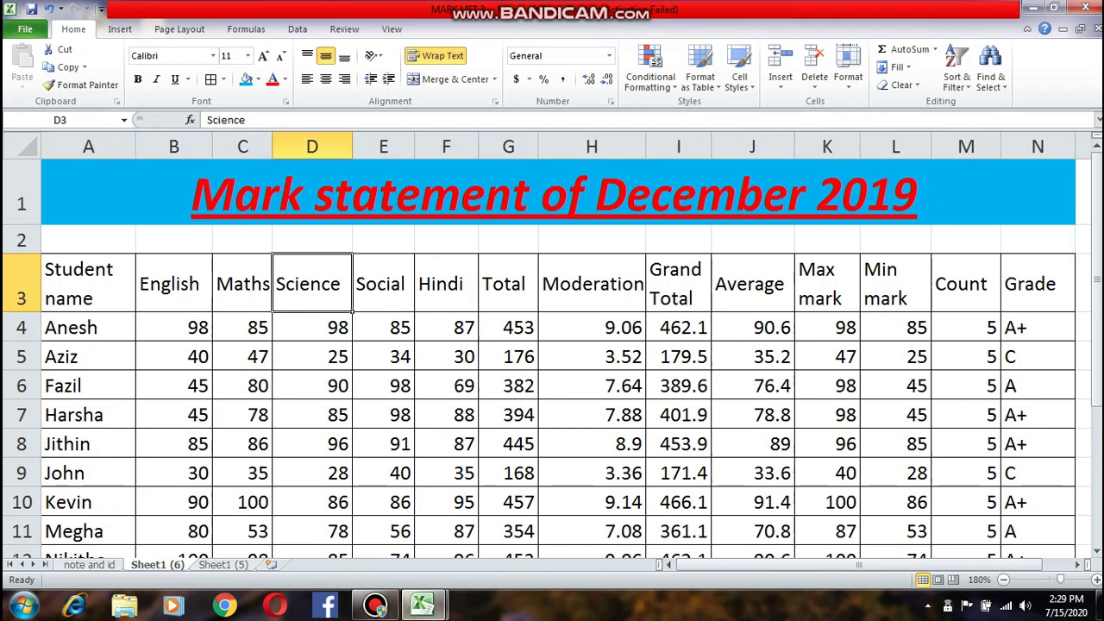
left_click(88, 284)
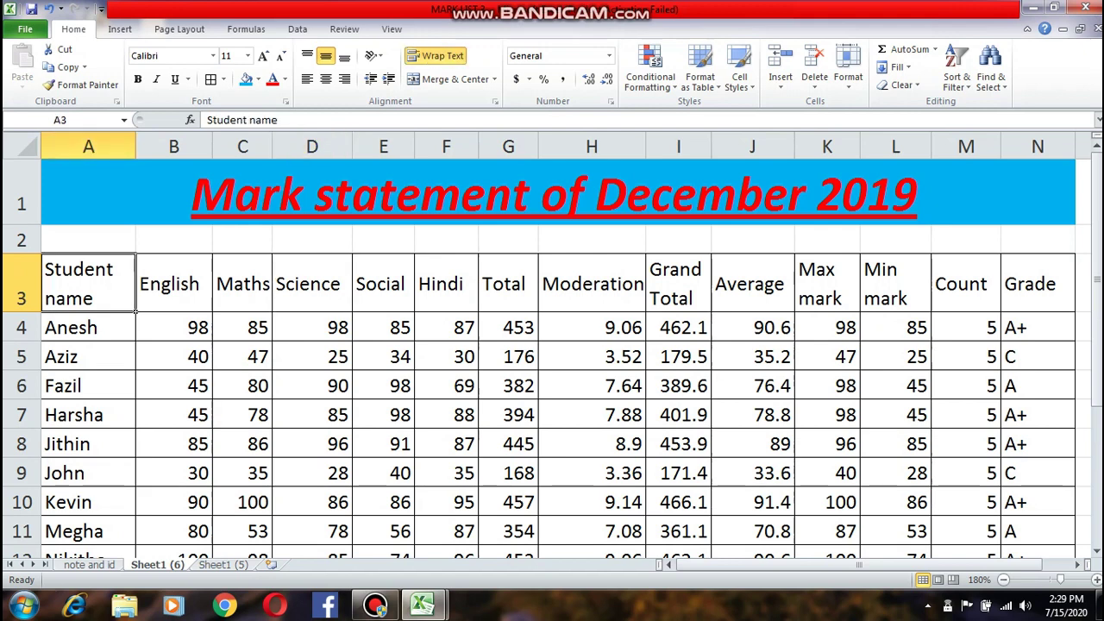
left_click(242, 356)
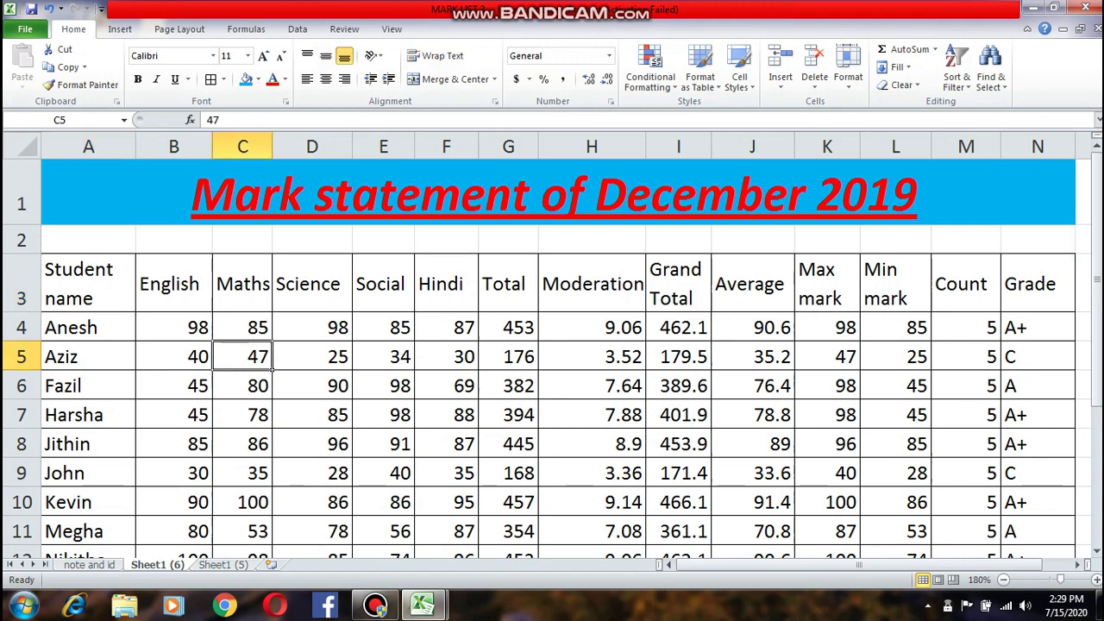
- Format A3:N14 as a table with headers in the blue banded Medium style, and remove the header filter buttons
left_click(88, 284)
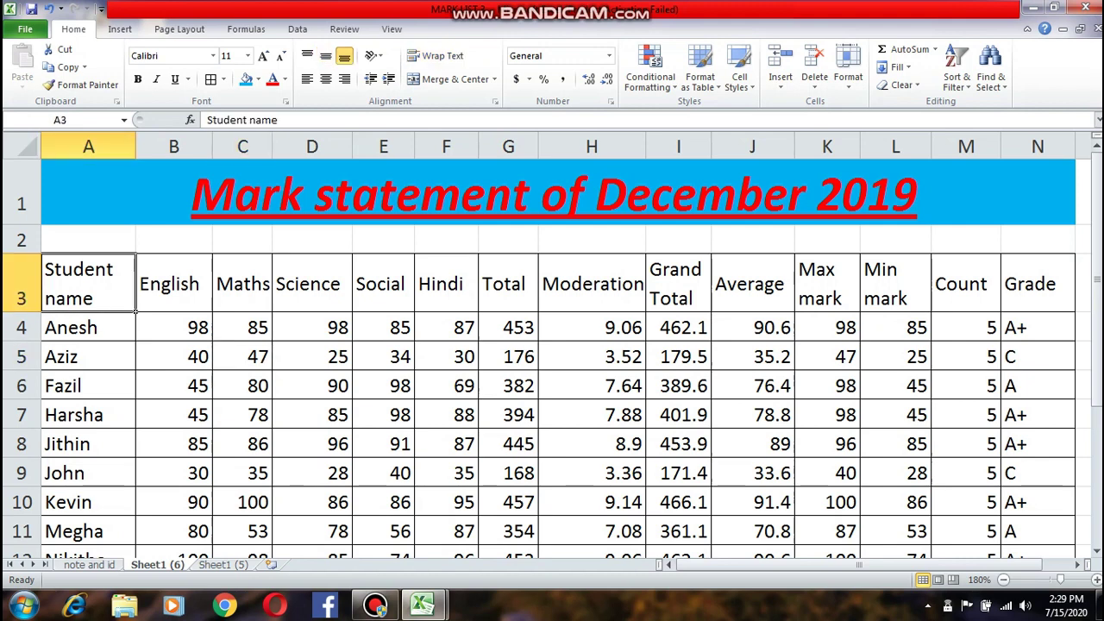
left_click_drag(130, 302, 95, 293)
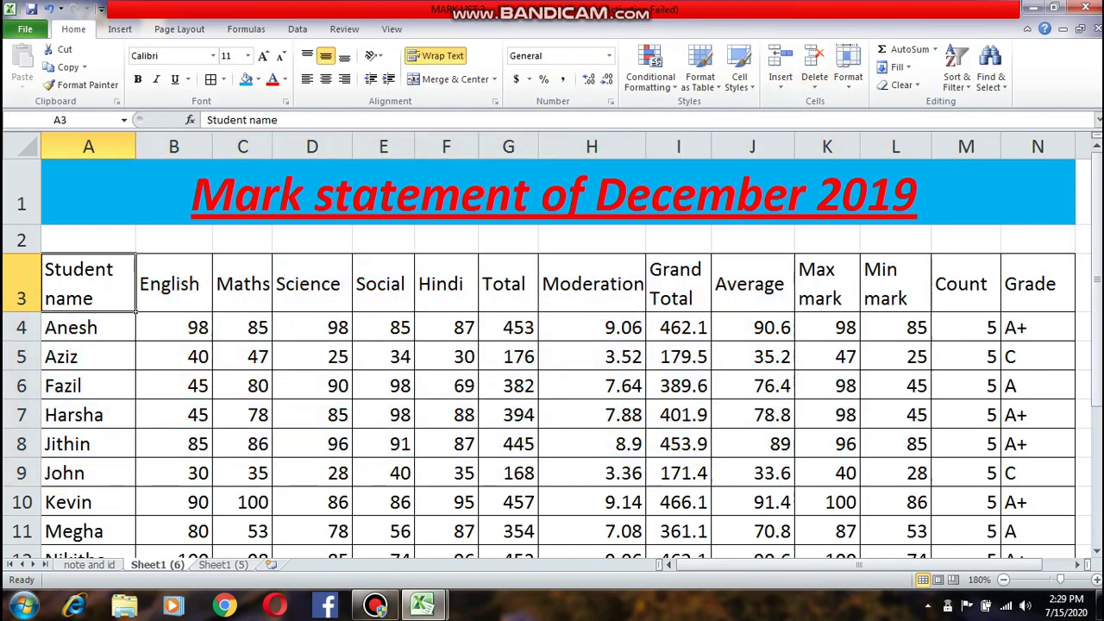
left_click(701, 78)
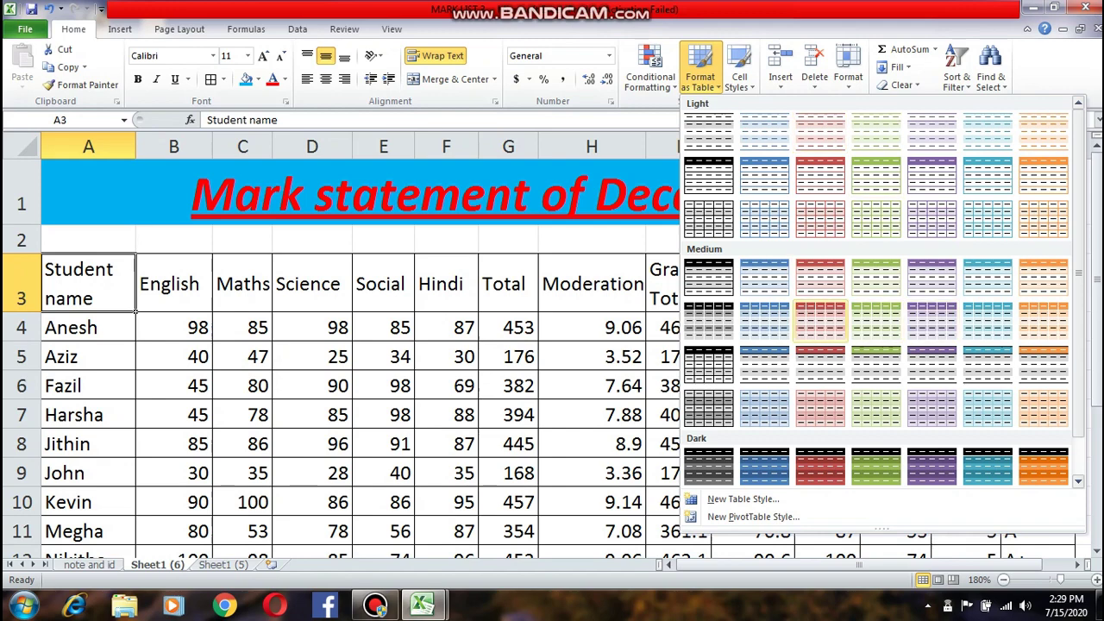
left_click(764, 278)
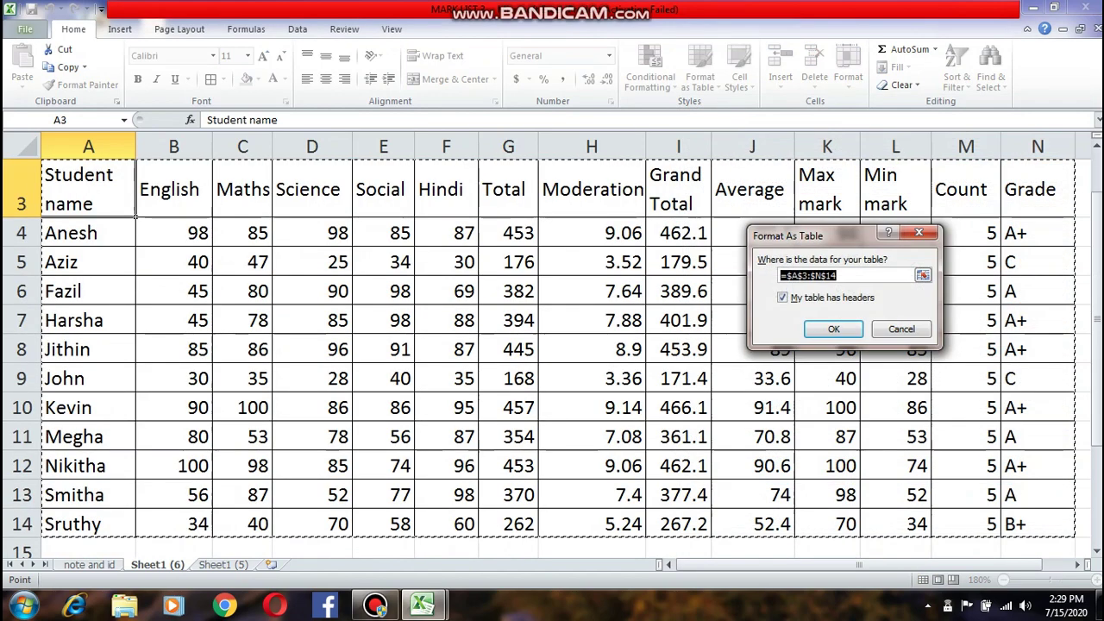
left_click(834, 329)
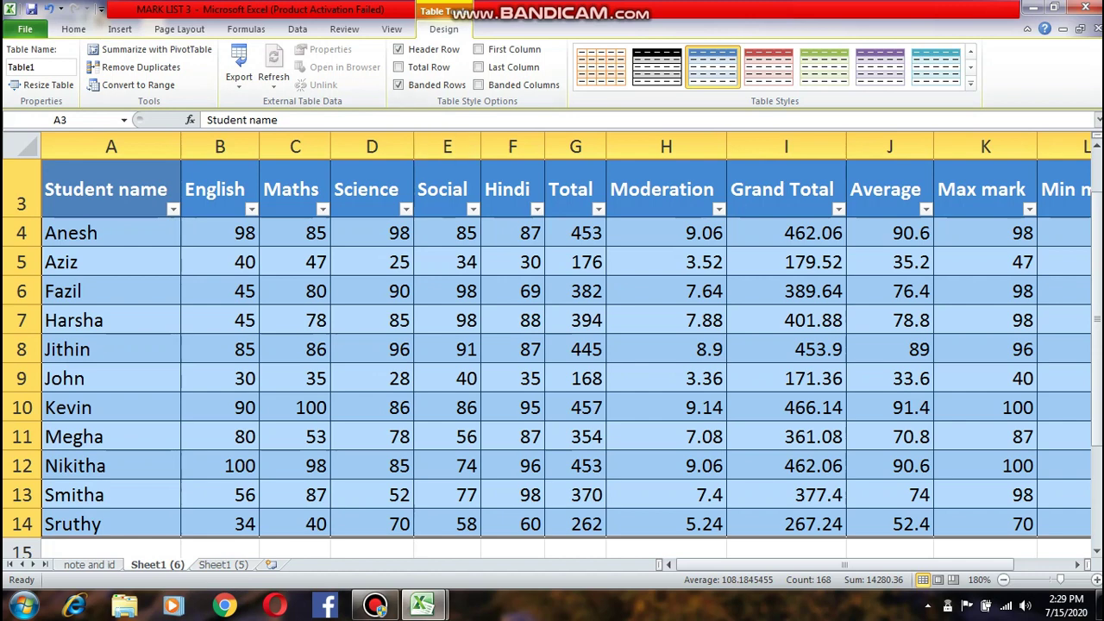
left_click(297, 29)
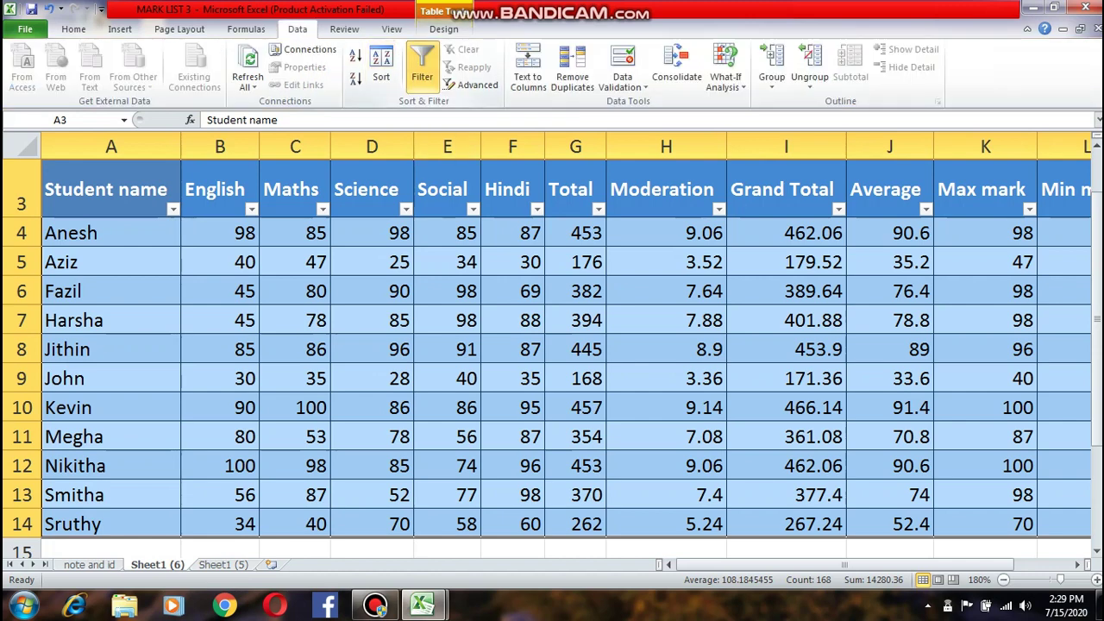
left_click(422, 67)
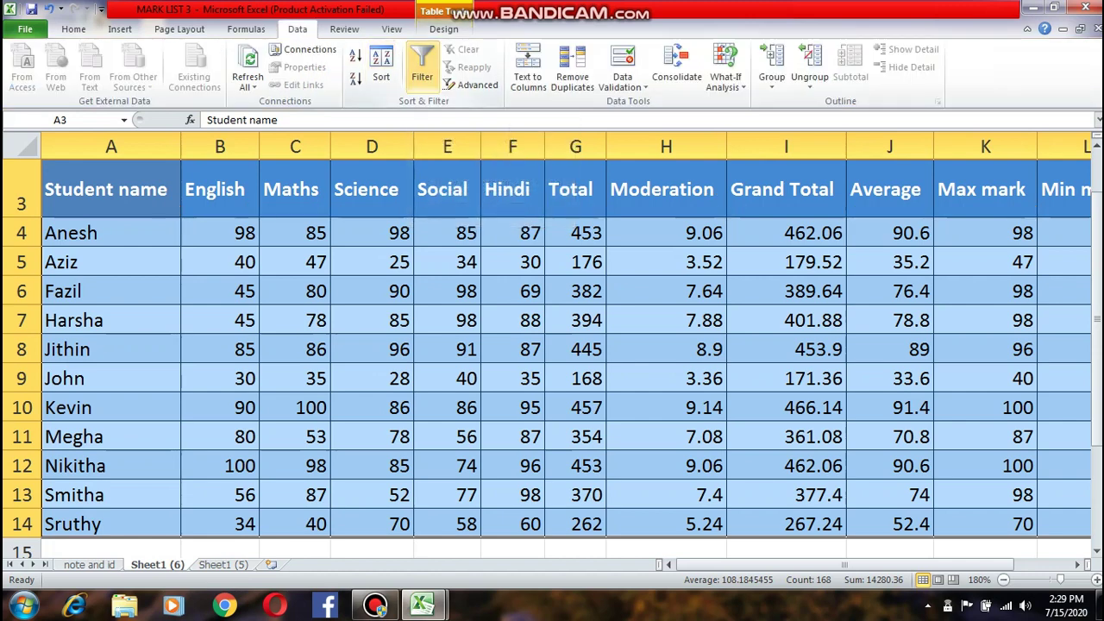
- Narrow the Student name, Grand Total, Max mark and Min mark columns so that their headers wrap onto two lines
left_click_drag(181, 147, 138, 147)
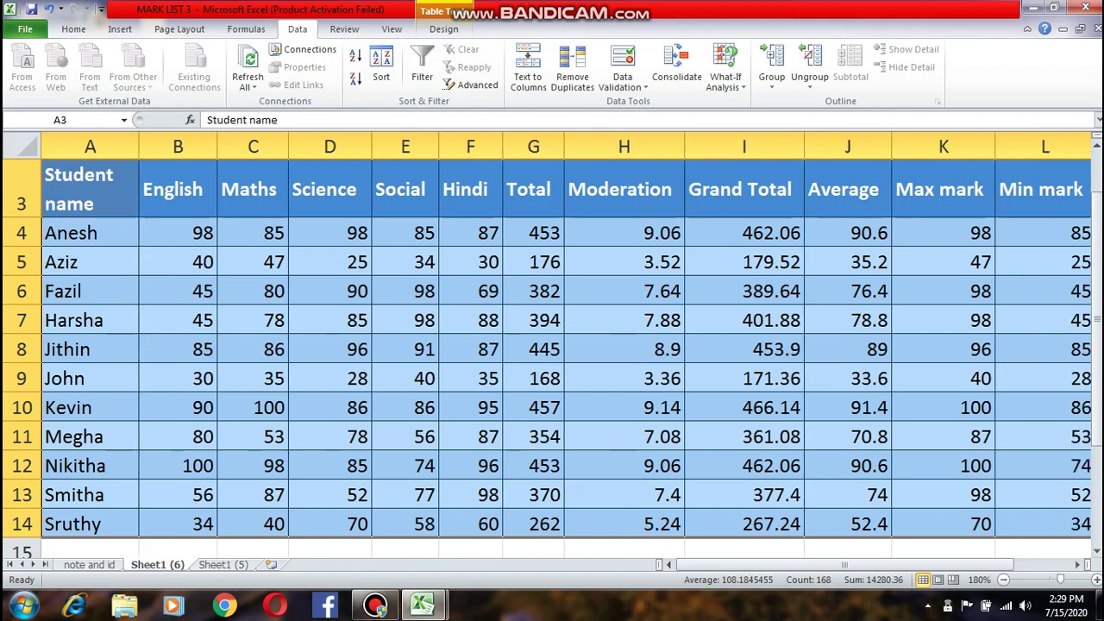
left_click_drag(804, 147, 766, 147)
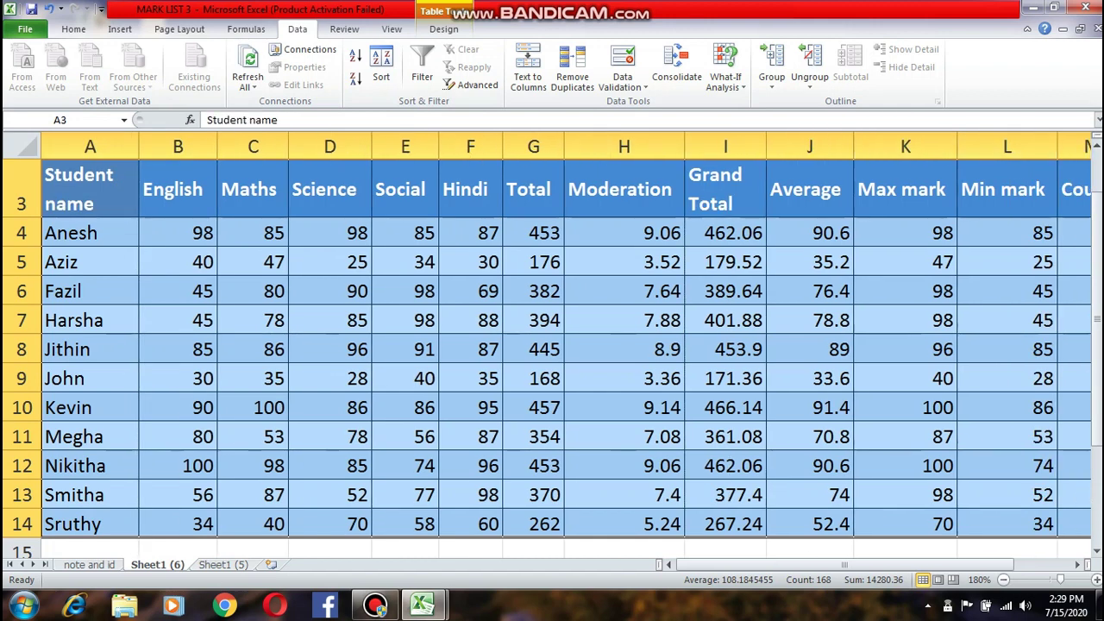
left_click_drag(957, 147, 929, 146)
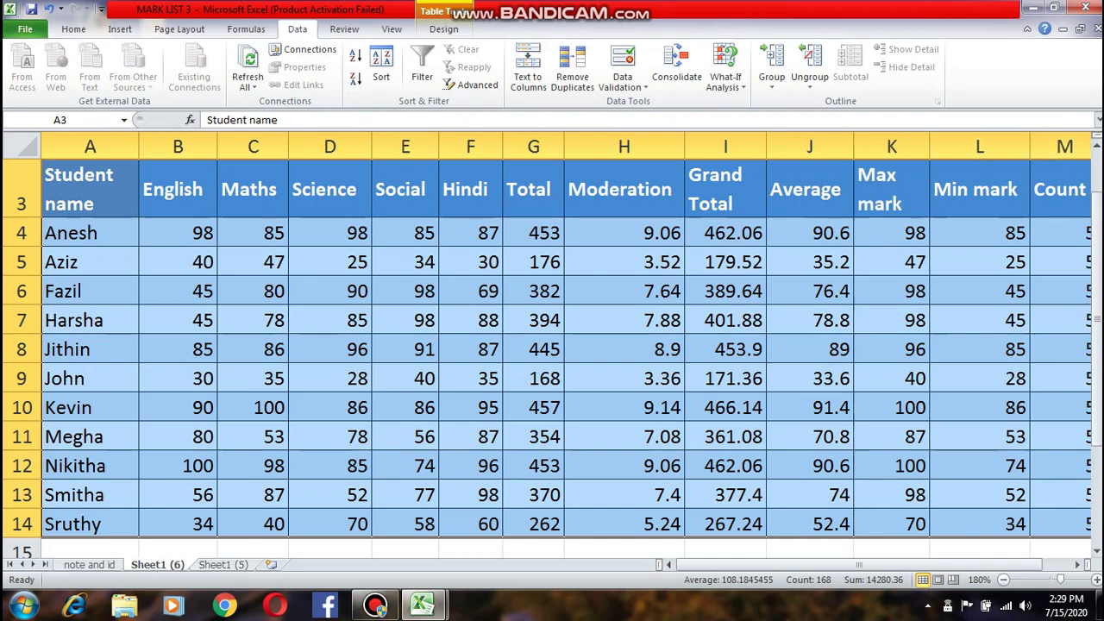
left_click_drag(1030, 146, 992, 147)
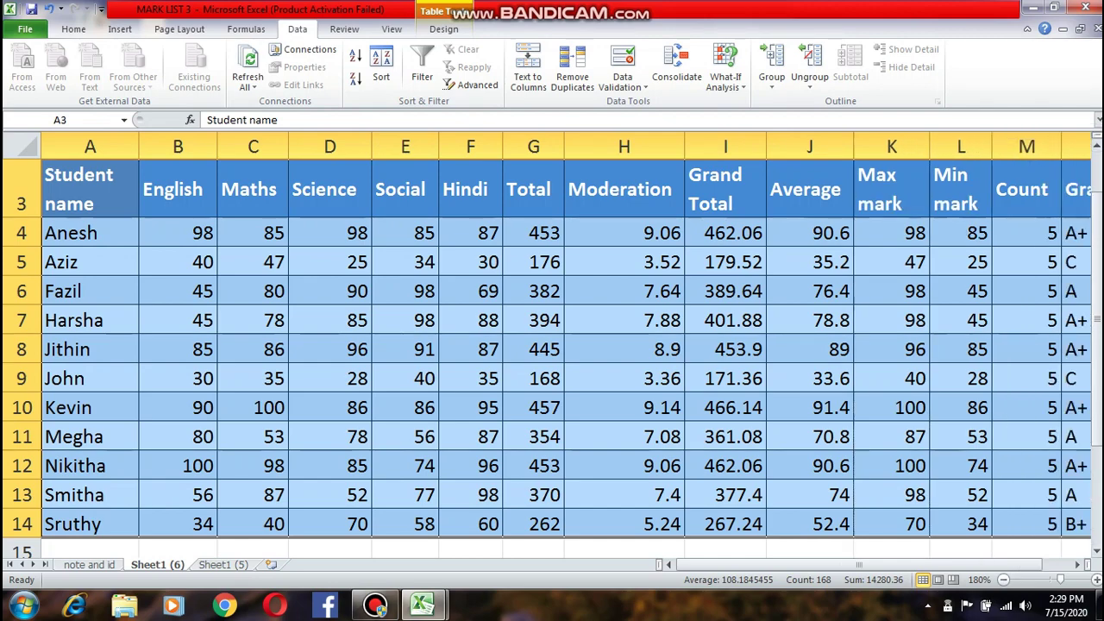
left_click_drag(1097, 351, 1097, 302)
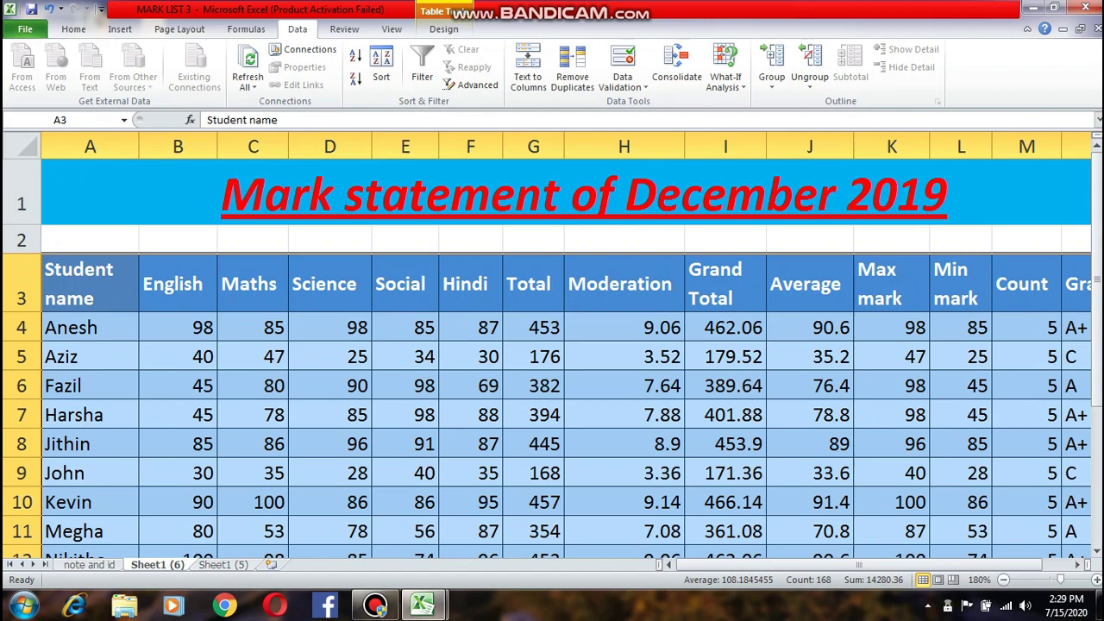
left_click(533, 415)
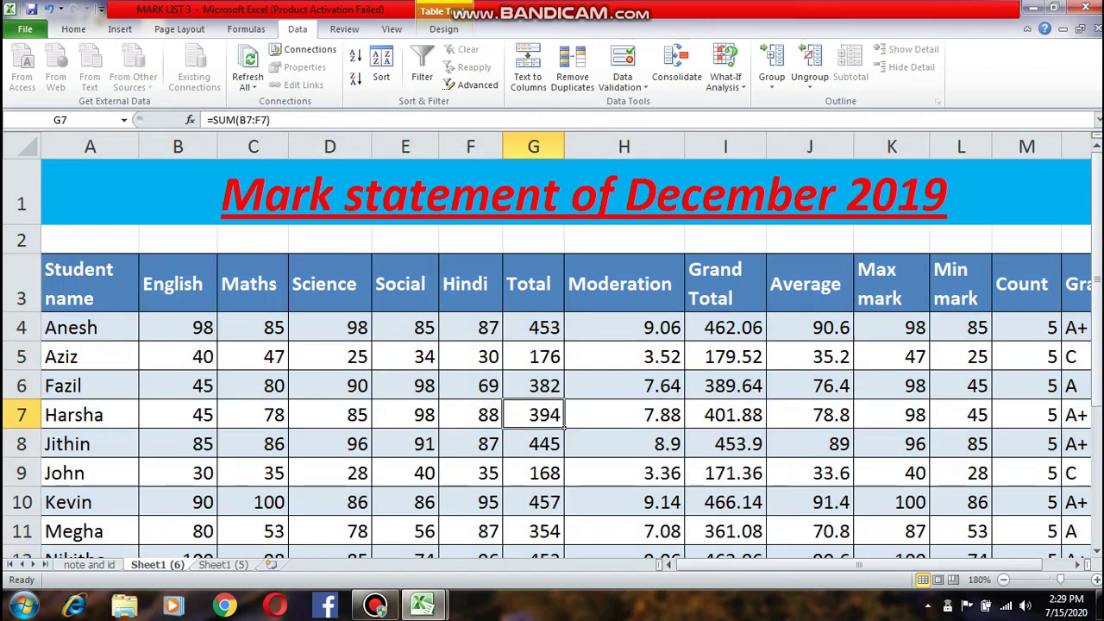
- Reapply the same blue banded Medium table style to the mark list
left_click(89, 284)
left_click(74, 29)
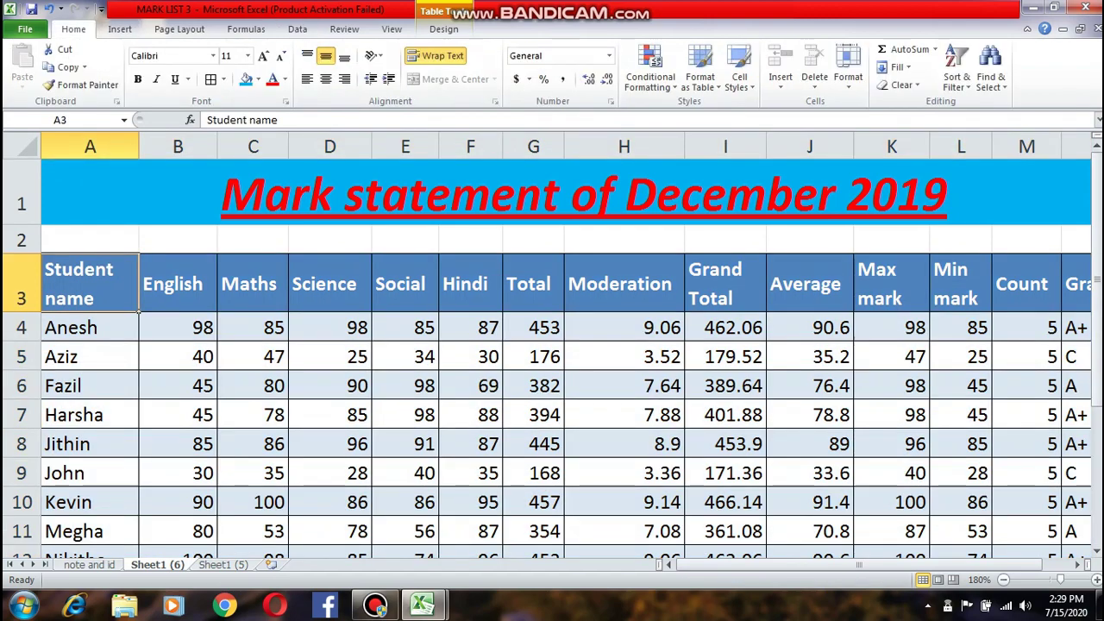
left_click(700, 76)
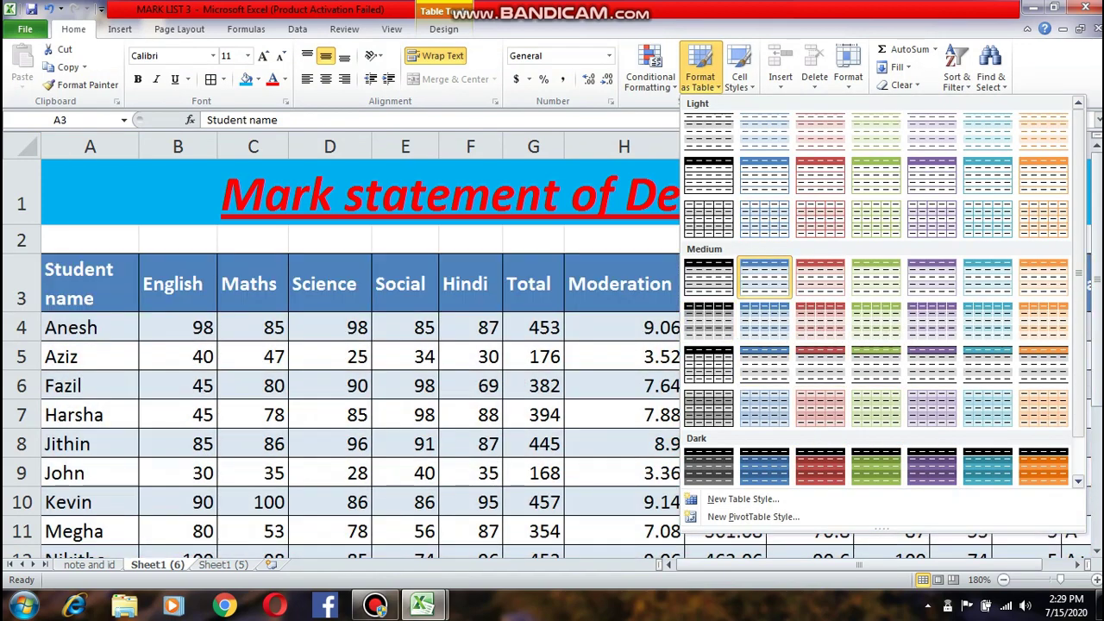
left_click(765, 277)
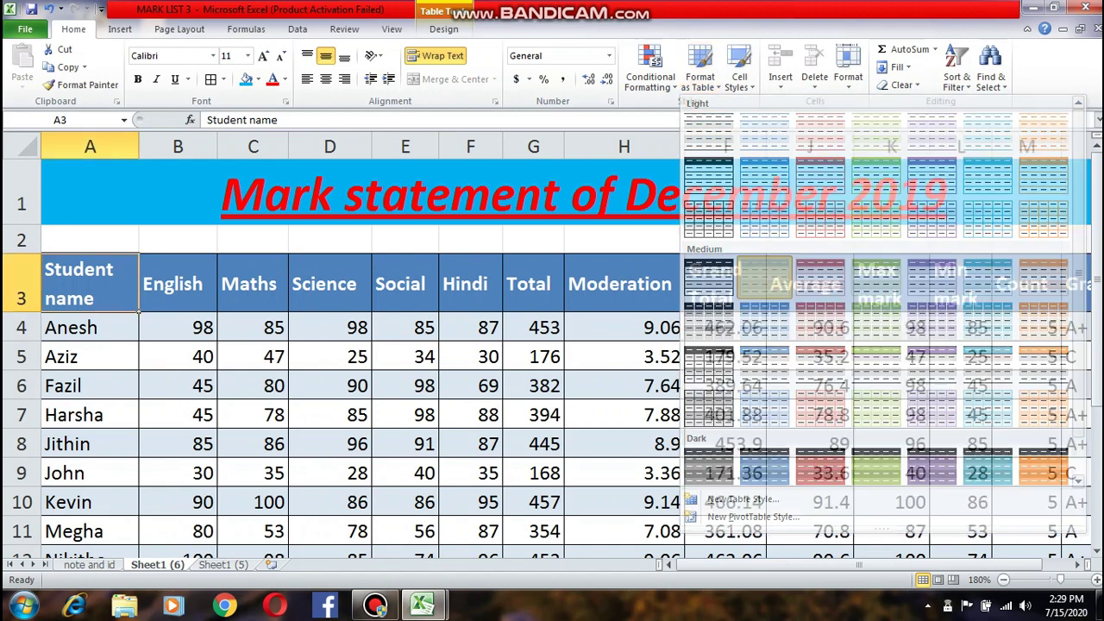
left_click(656, 415)
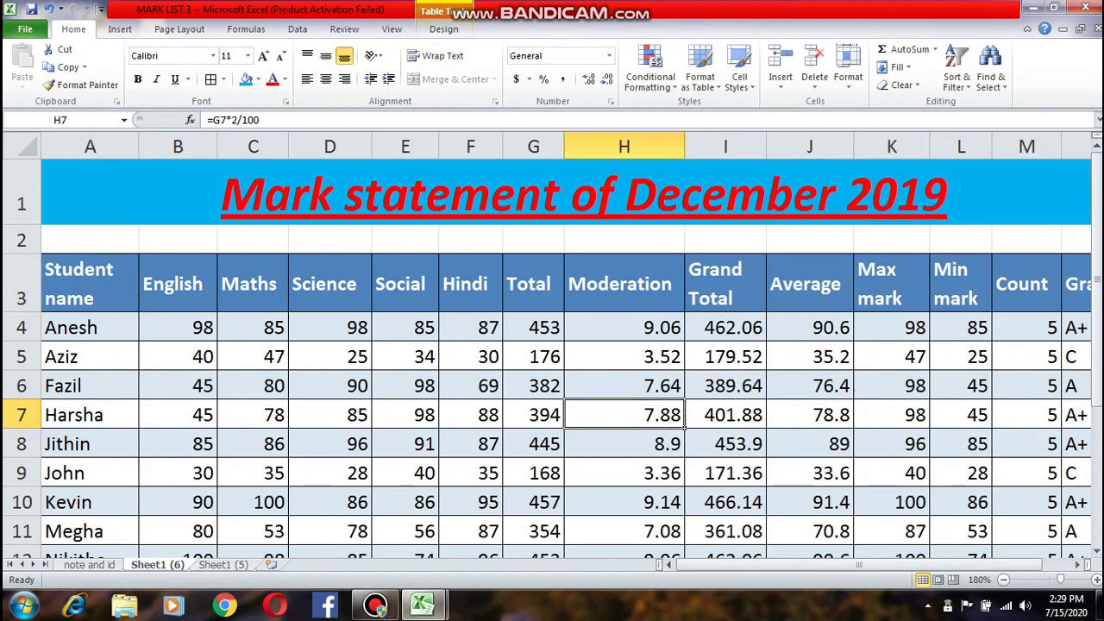
- Set the row height of table rows 3 to 14 to 25
left_click_drag(89, 284, 1027, 524)
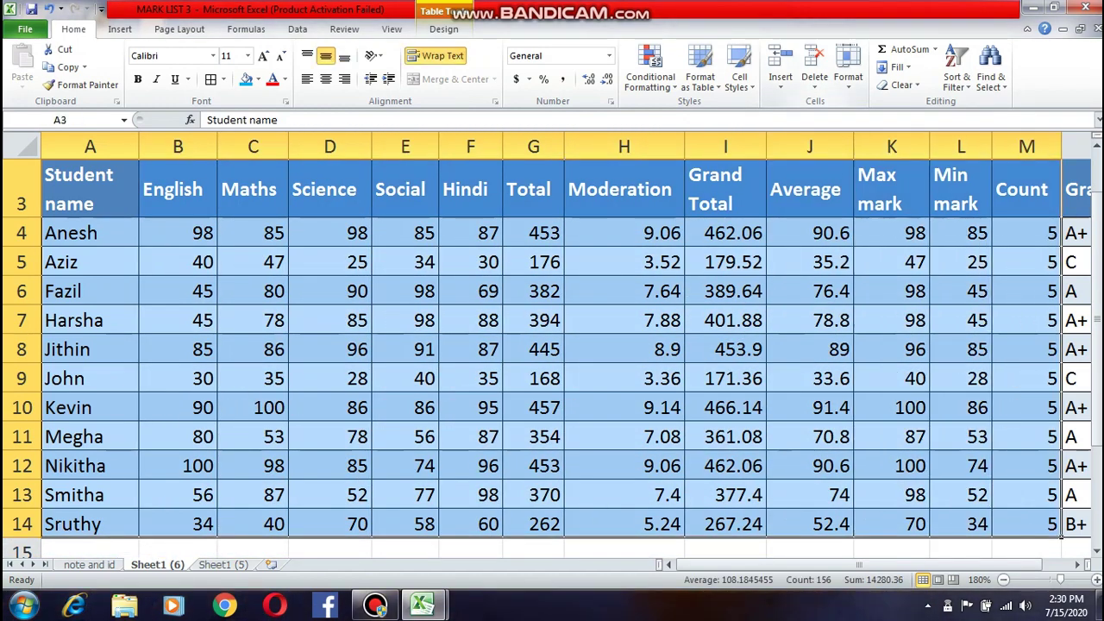
left_click(848, 69)
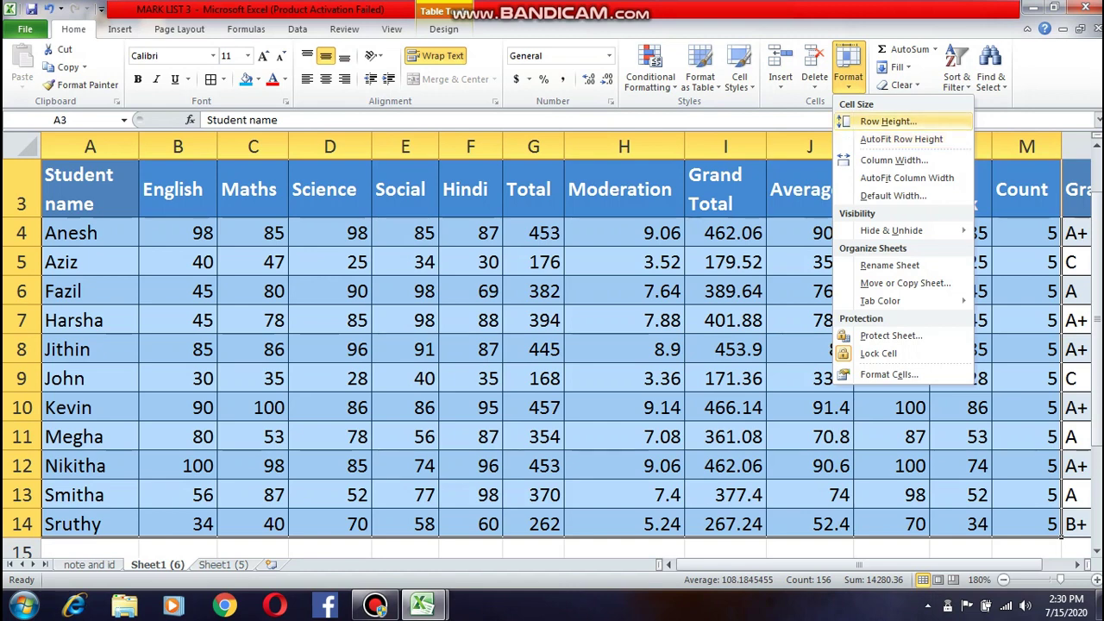
left_click(889, 121)
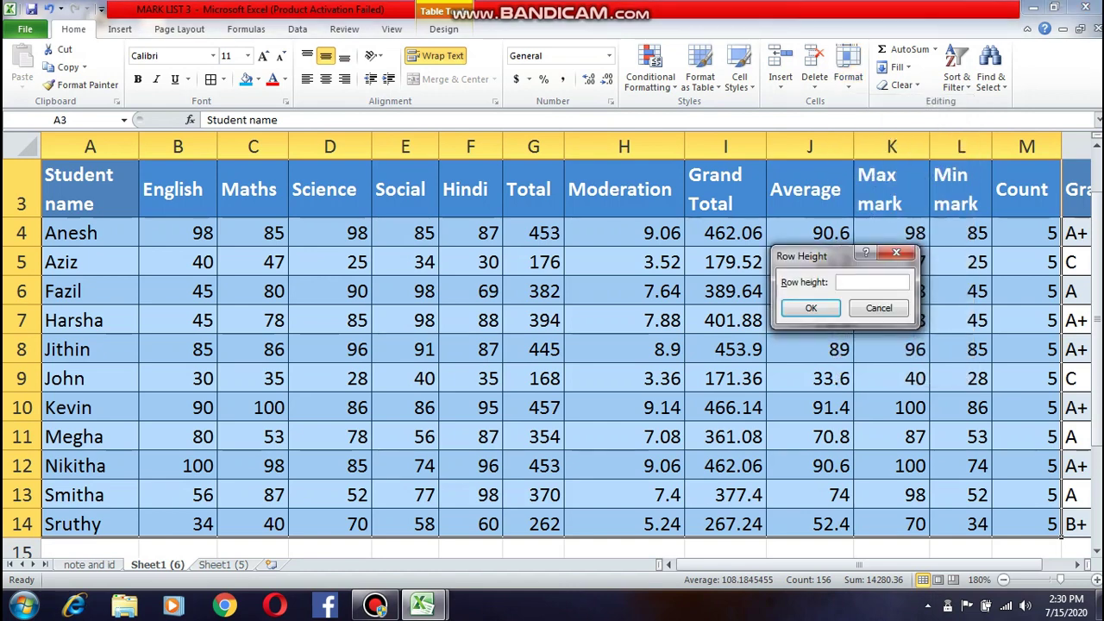
type("25")
key("Return")
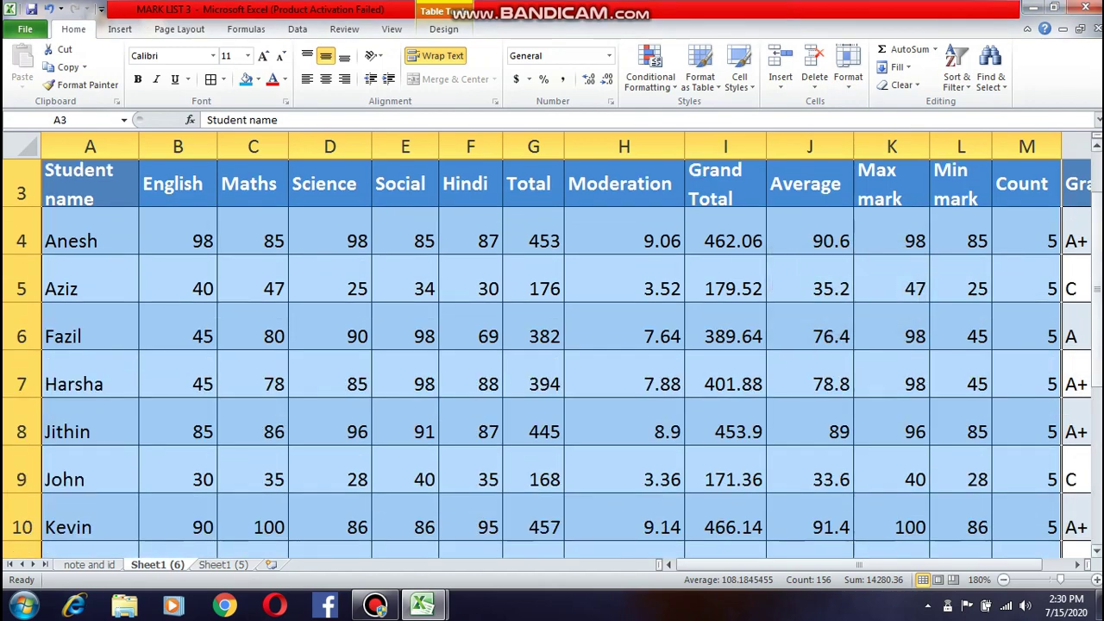
- Centre the contents of A3:M14 vertically in their cells and make header row 3 slightly taller to fit its wrapped text
left_click_drag(1097, 290, 1096, 285)
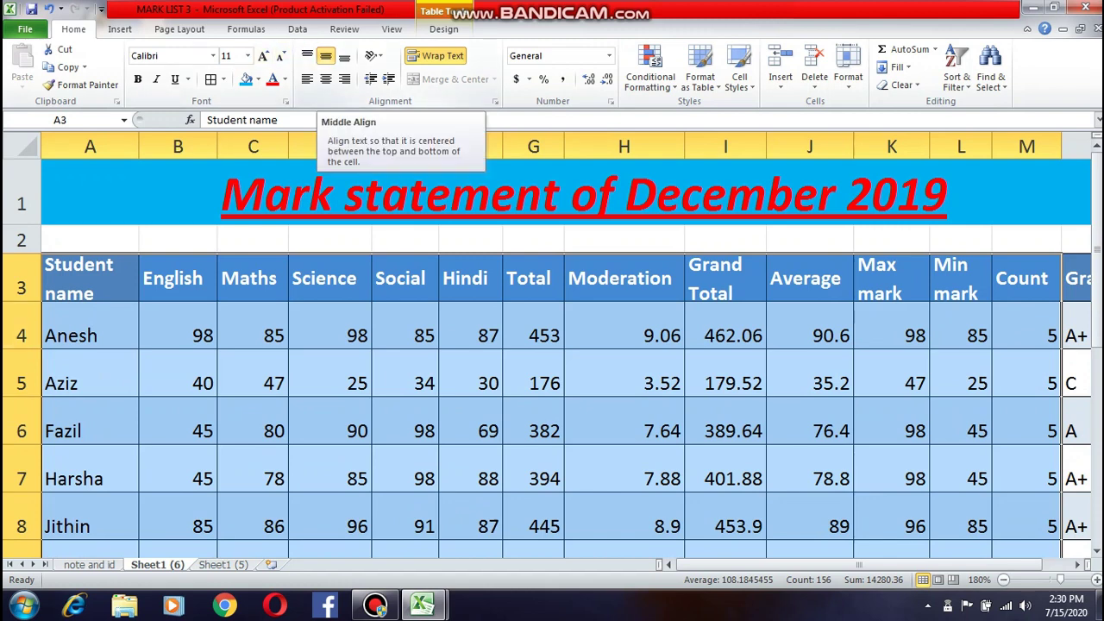
left_click(326, 55)
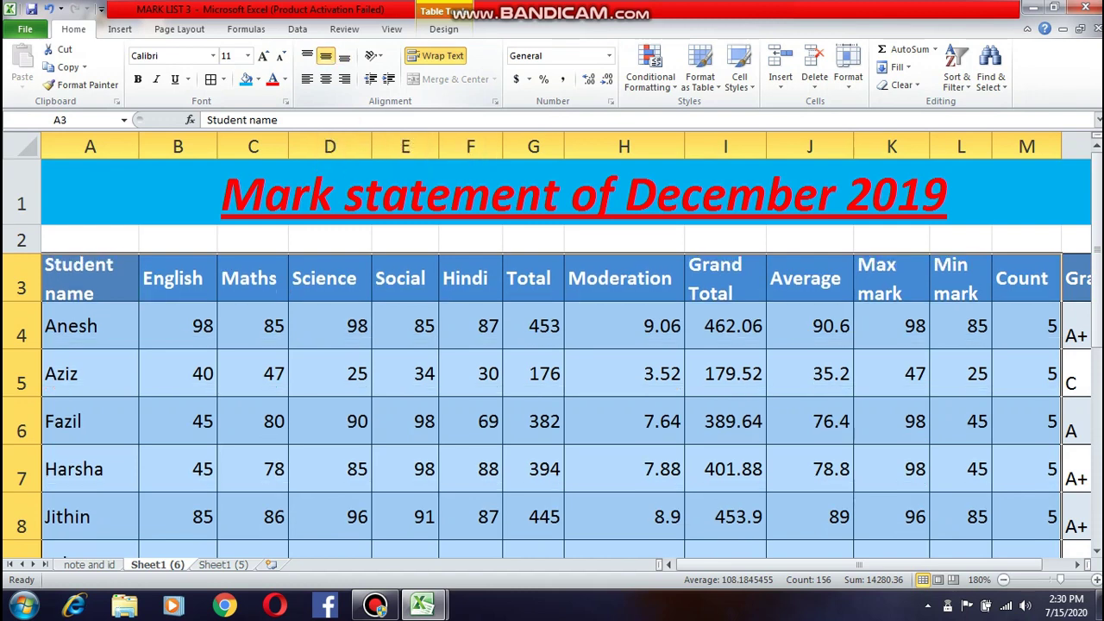
left_click(285, 440)
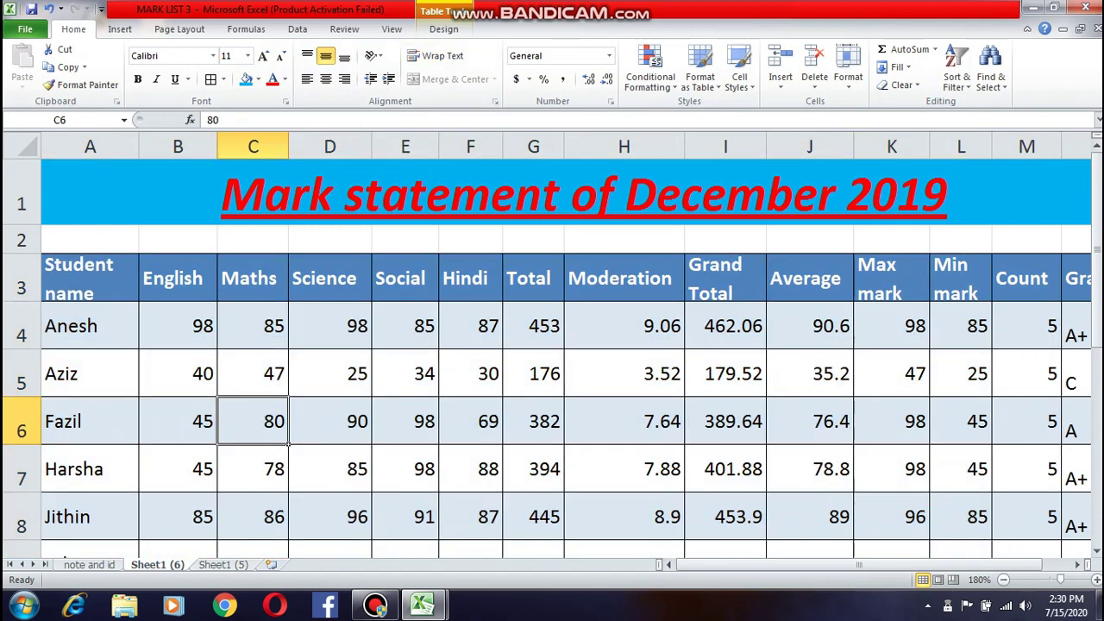
left_click_drag(21, 301, 21, 316)
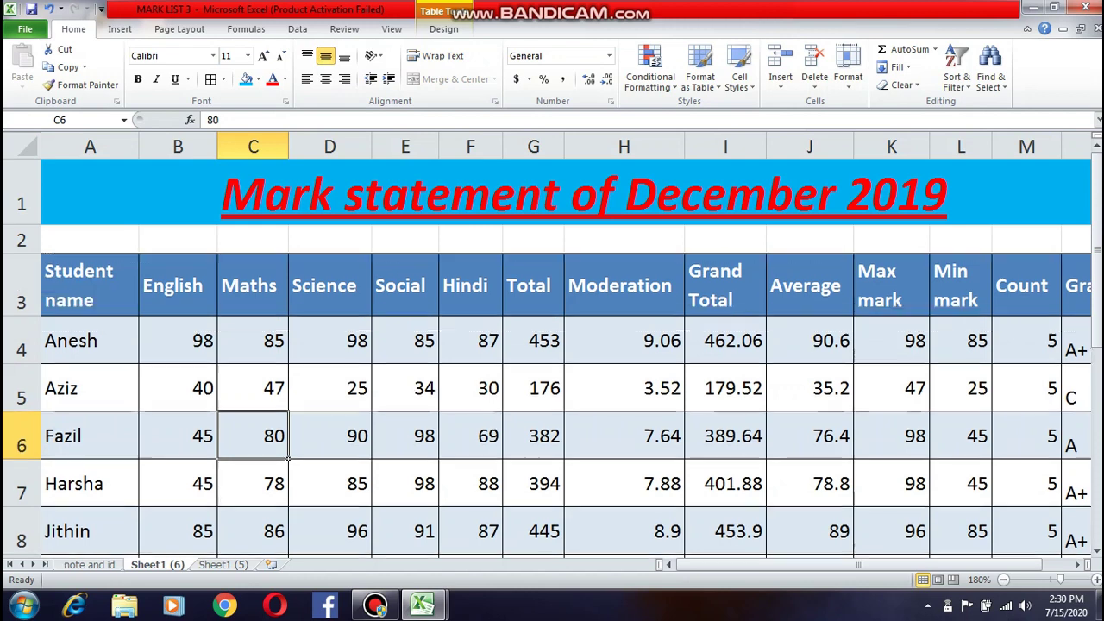
- Select cell G4, list all available clip art without a keyword and browse to the currency symbol pictures
left_click(624, 483)
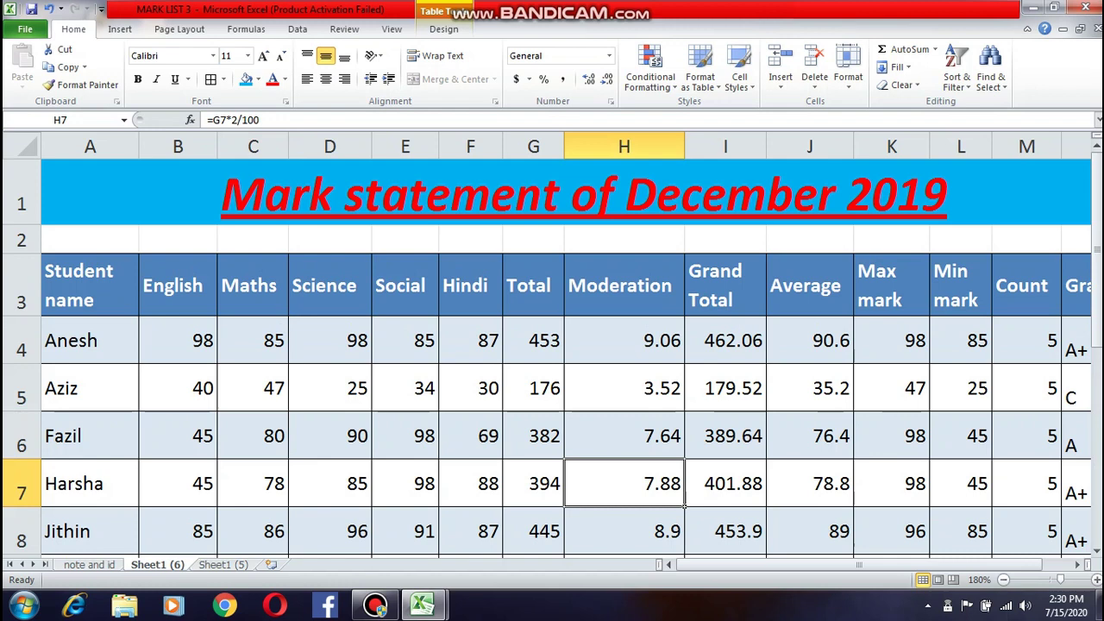
left_click(533, 341)
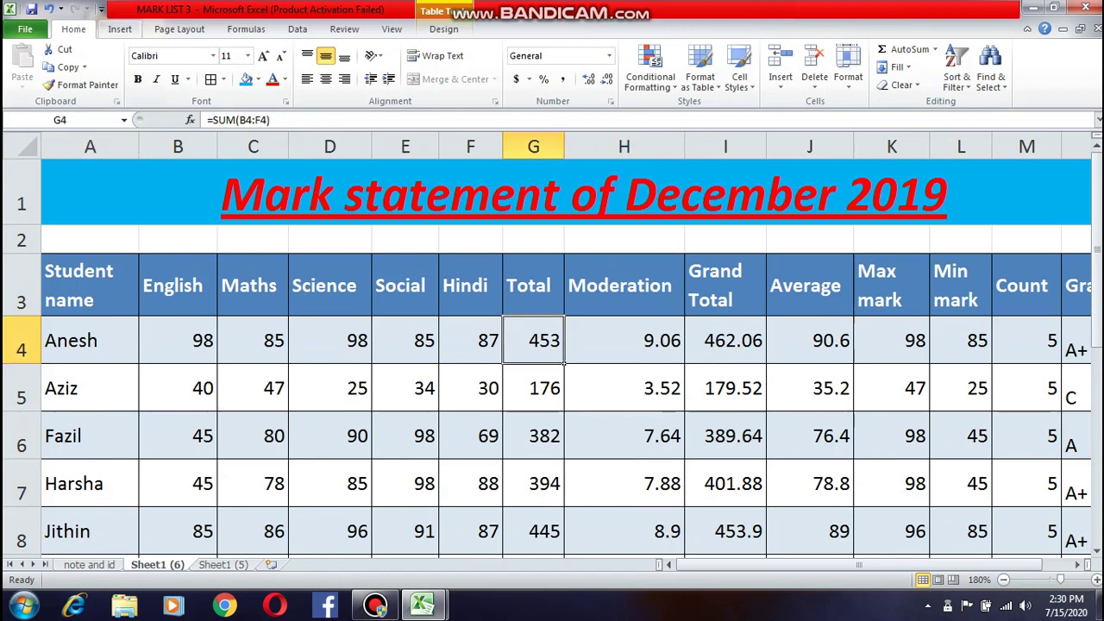
left_click(120, 28)
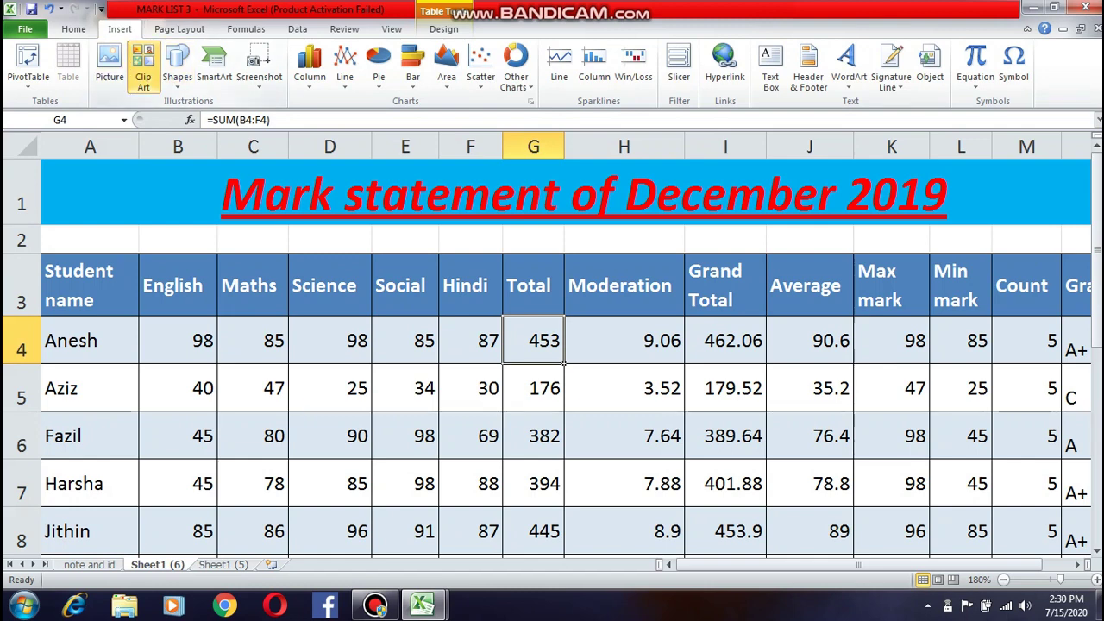
left_click(144, 67)
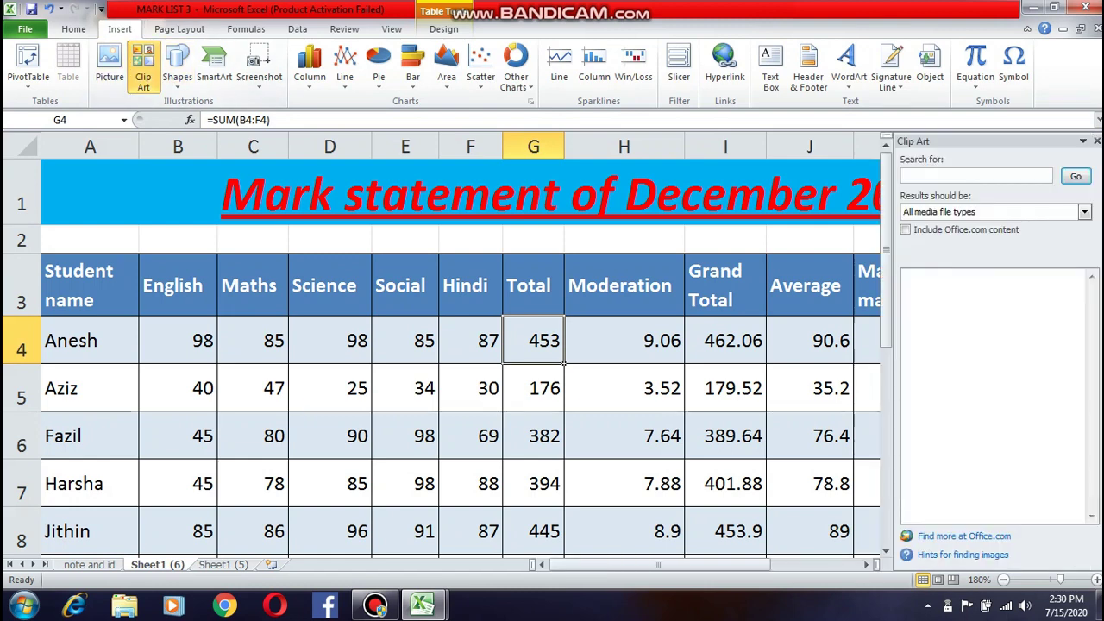
left_click(1076, 176)
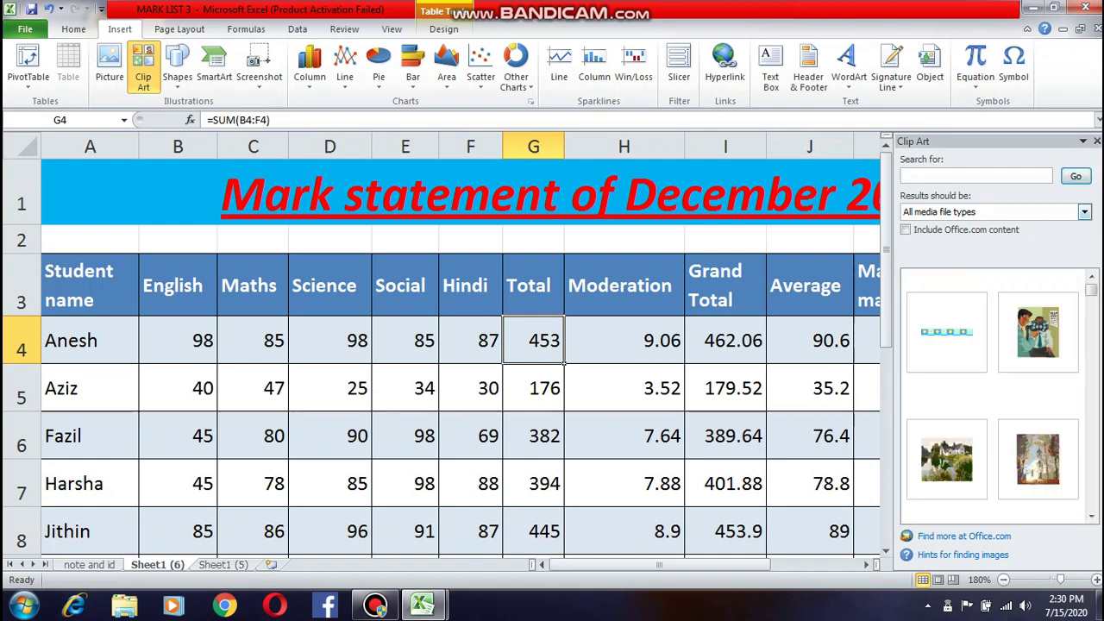
left_click_drag(1091, 291, 1091, 349)
scroll(993, 397, "down", 5)
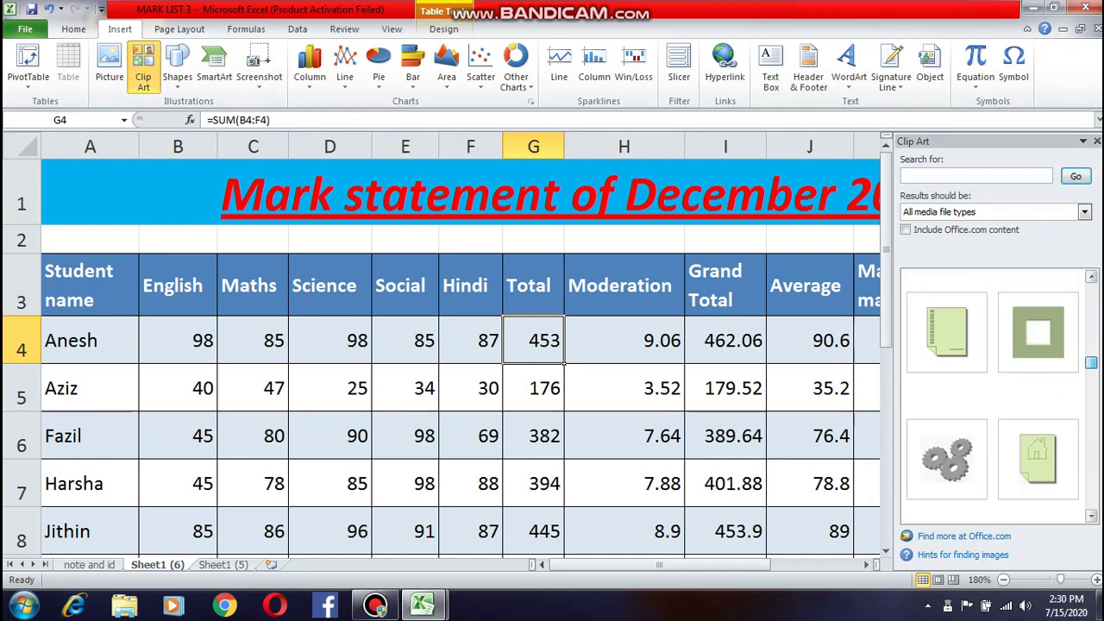
scroll(993, 397, "up", 6)
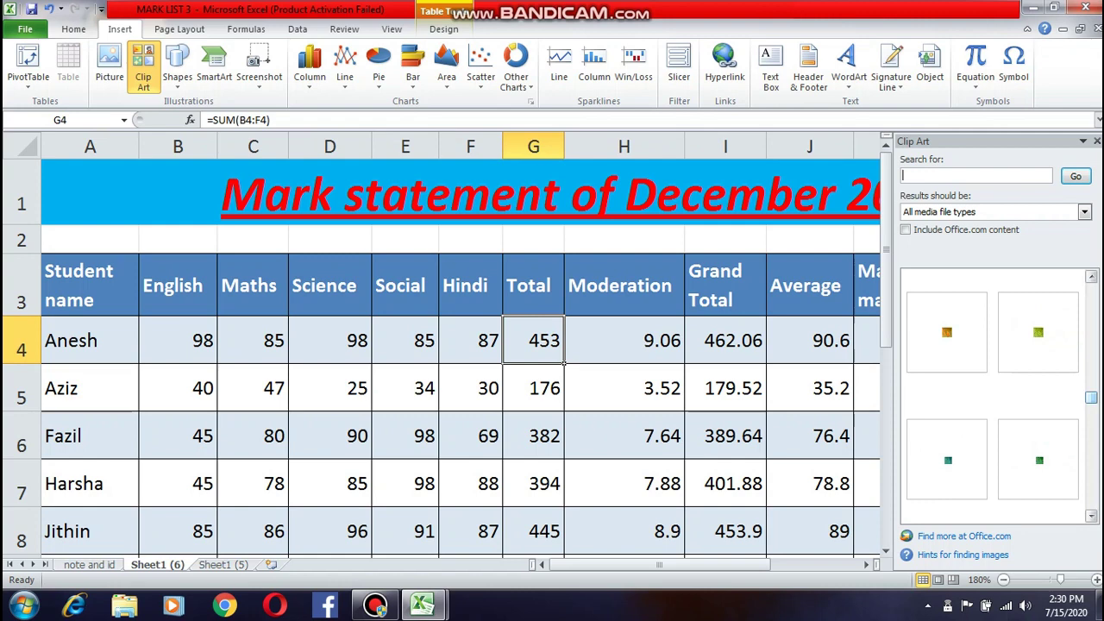
scroll(992, 396, "up", 3)
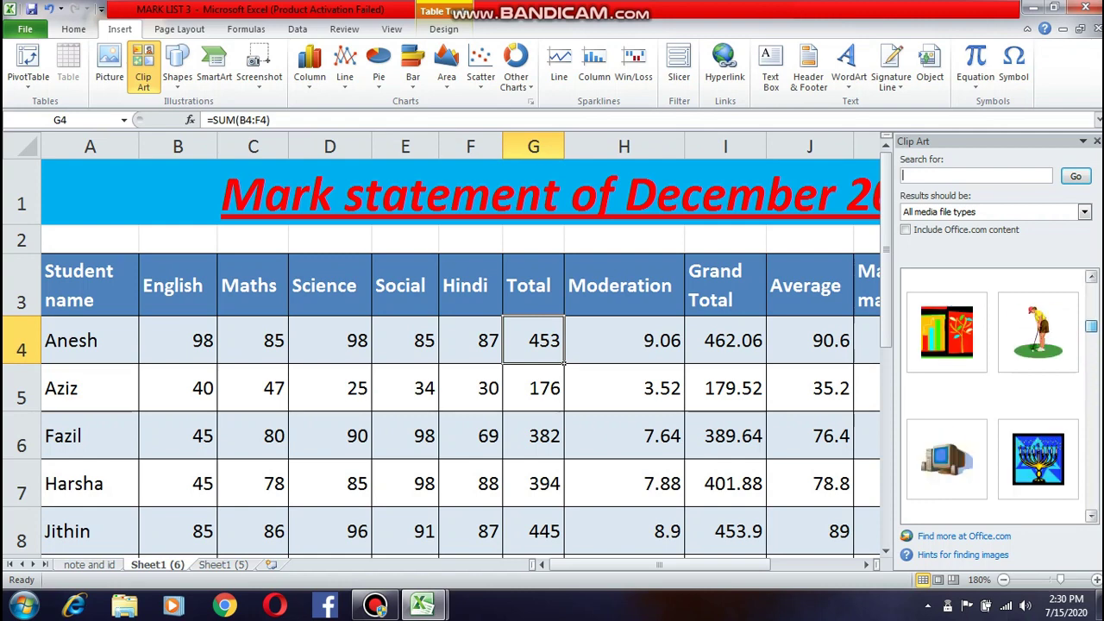
scroll(992, 397, "up", 2)
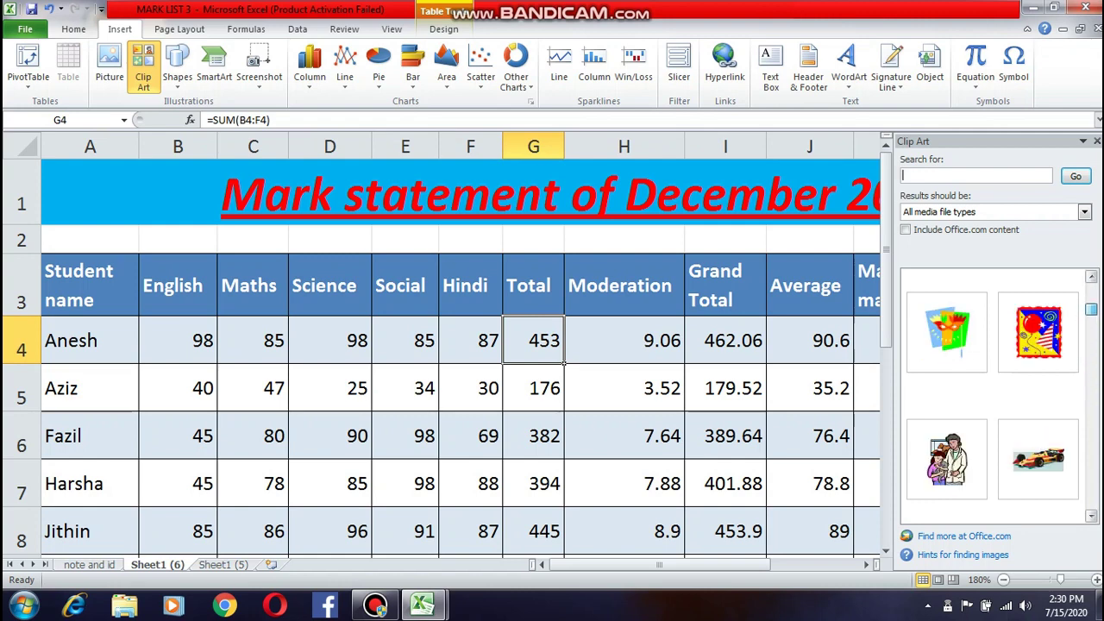
left_click_drag(1092, 303, 1092, 313)
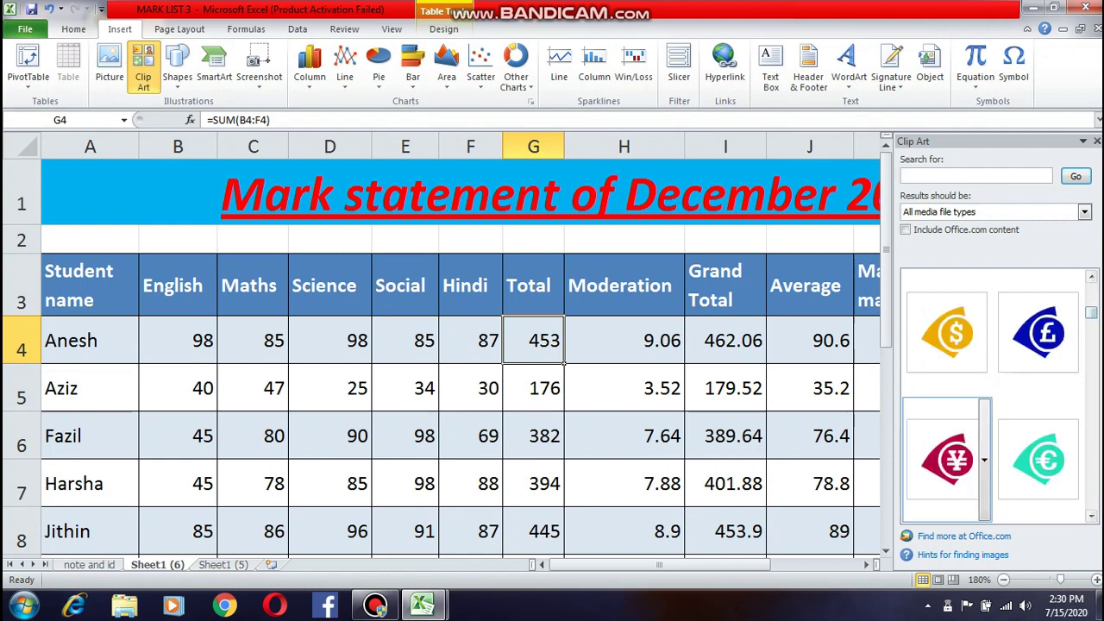
- Insert the red yen clip art and the blue pound clip art into the sheet, and close the Clip Art pane
left_click(947, 459)
left_click(948, 460)
left_click(947, 460)
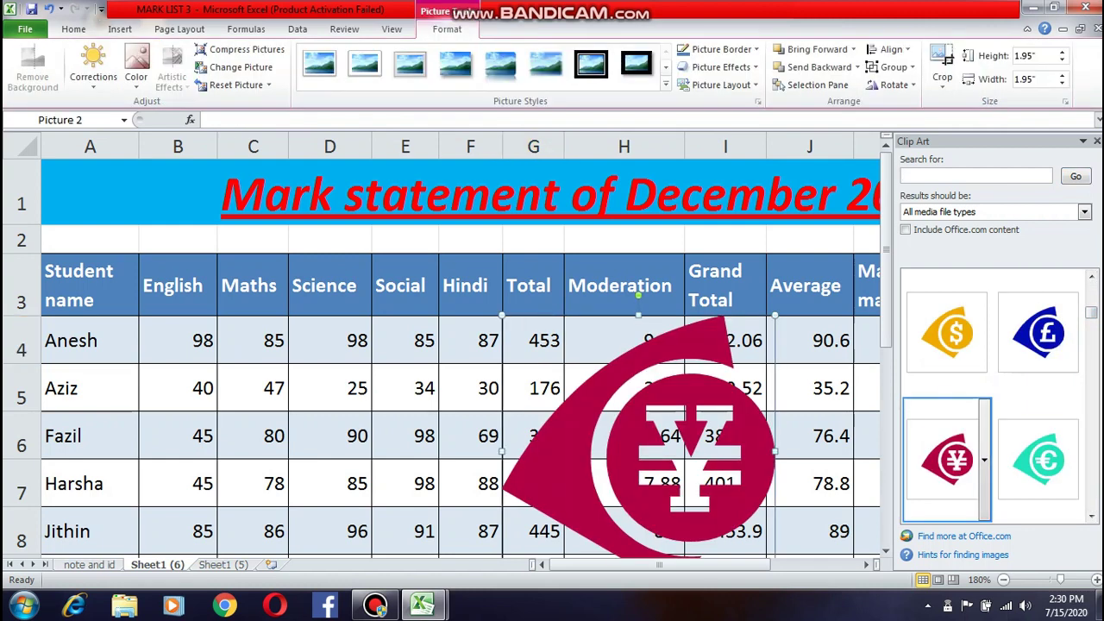
left_click(1038, 332)
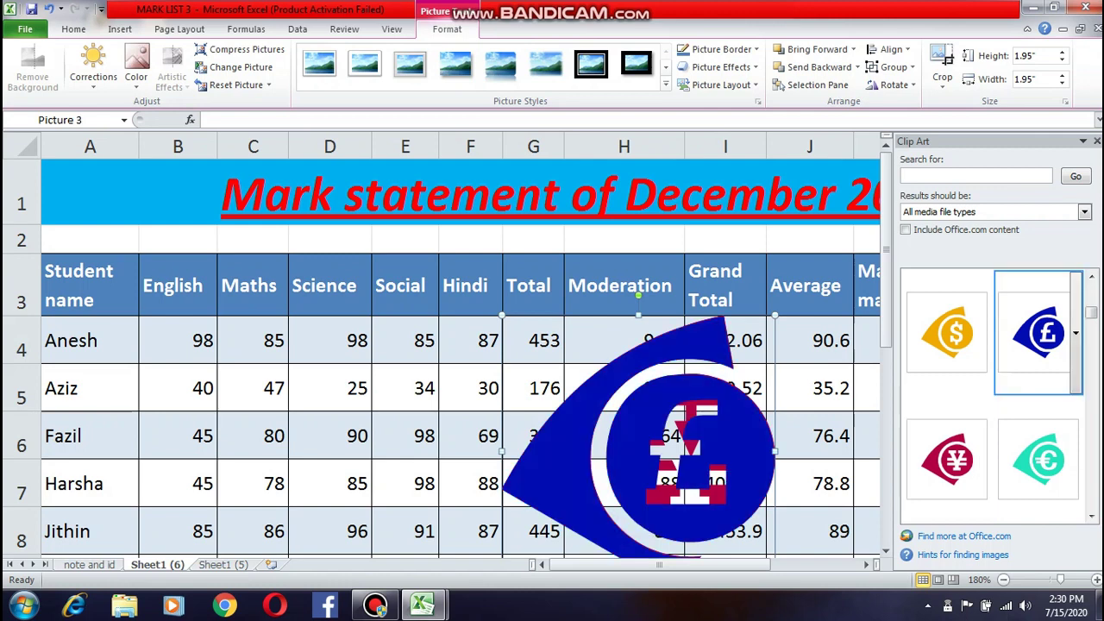
left_click(1098, 141)
- Shrink both pictures to fit title row 1, placing the blue pound in column A and the red yen, mirrored, in column M
left_click_drag(639, 451, 353, 382)
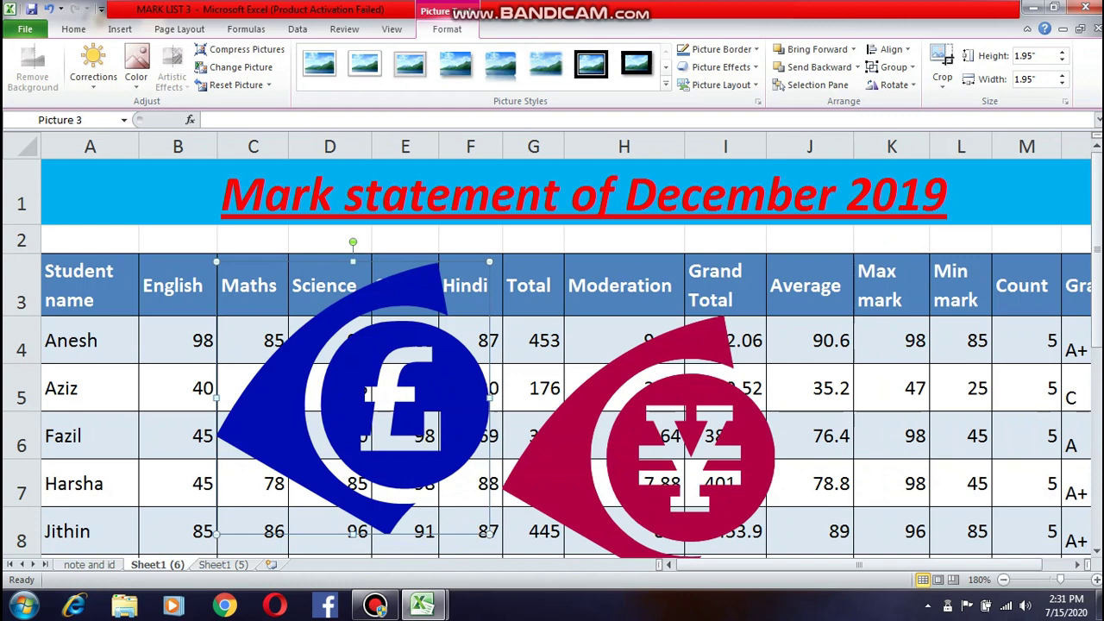
left_click_drag(489, 261, 74, 187)
left_click(576, 458)
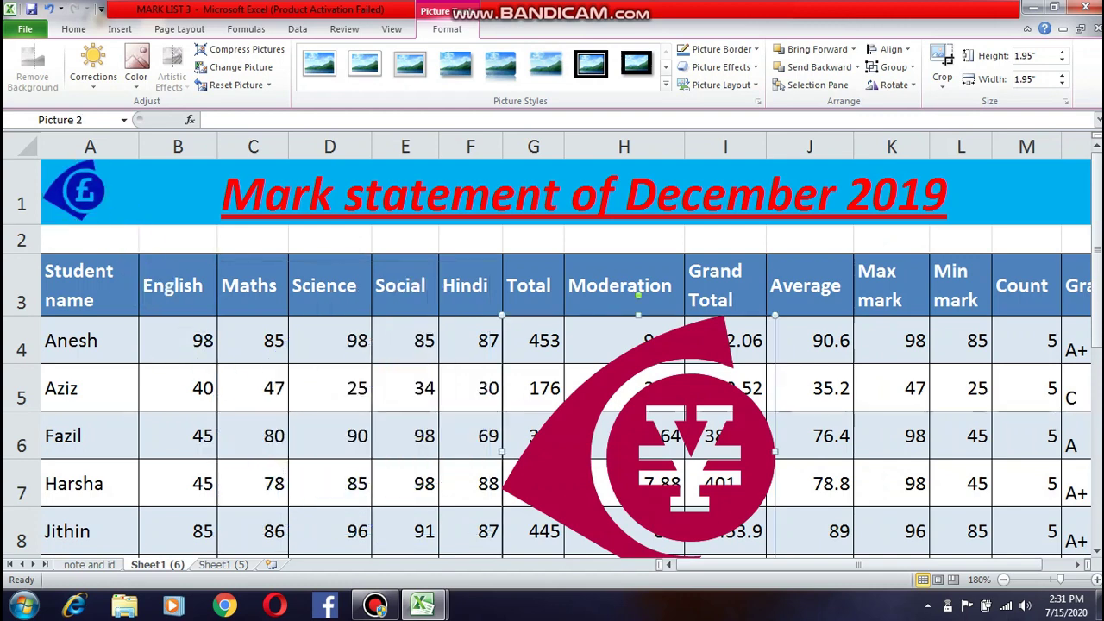
left_click_drag(775, 315, 1033, 191)
- Delete the spare large yen picture covering the marks table
left_click(681, 431)
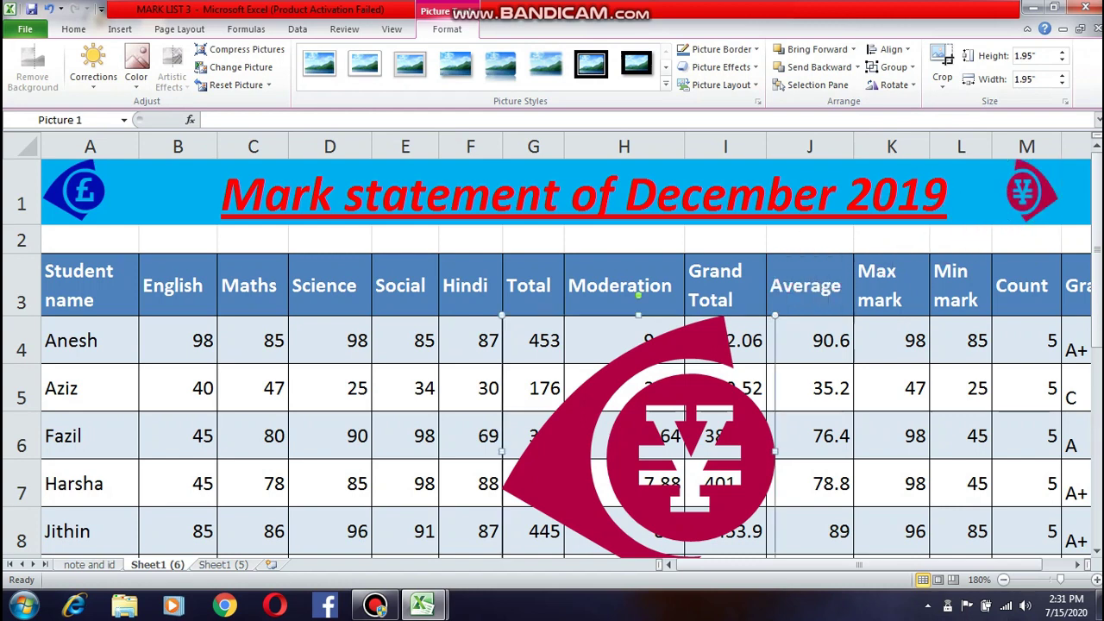
key("Delete")
left_click(1030, 191)
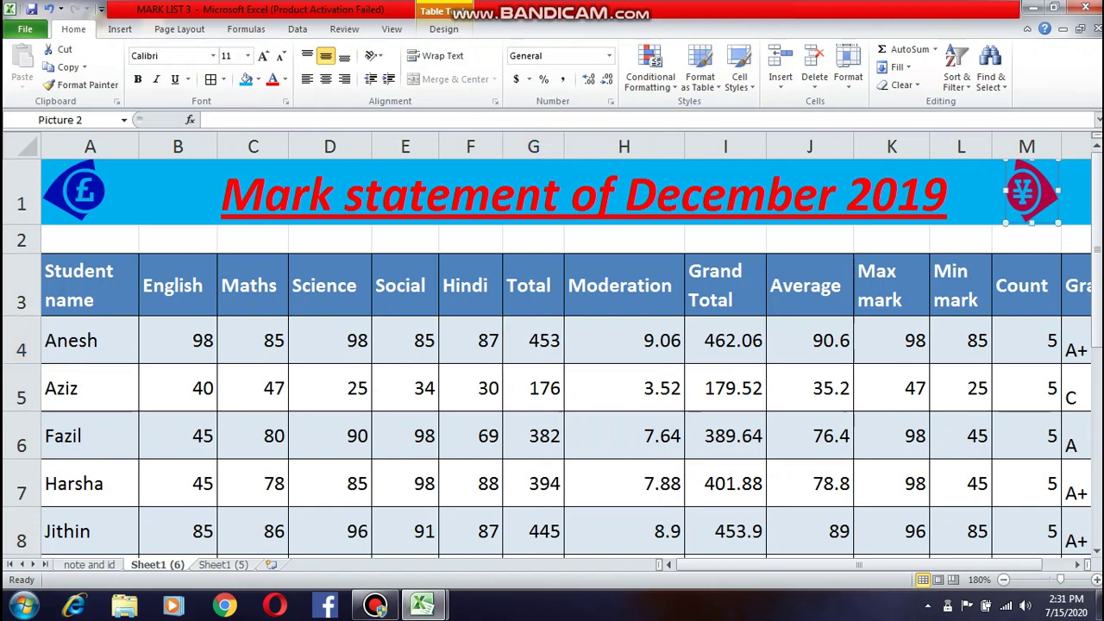
left_click(625, 389)
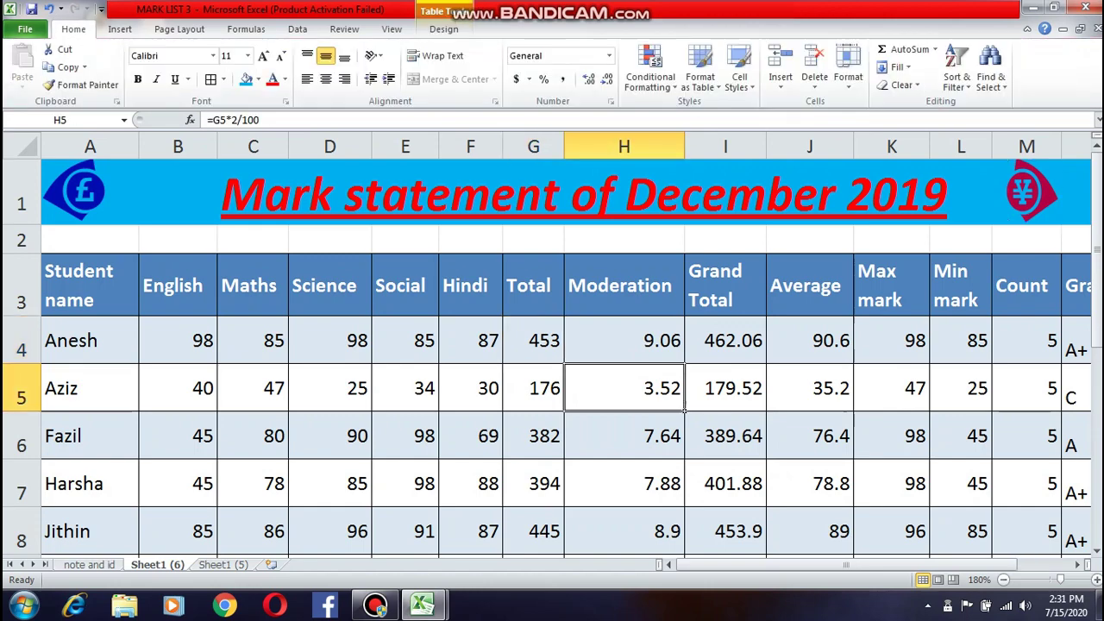
- Open the print preview of the mark list and check how its columns are split across the pages
left_click(25, 29)
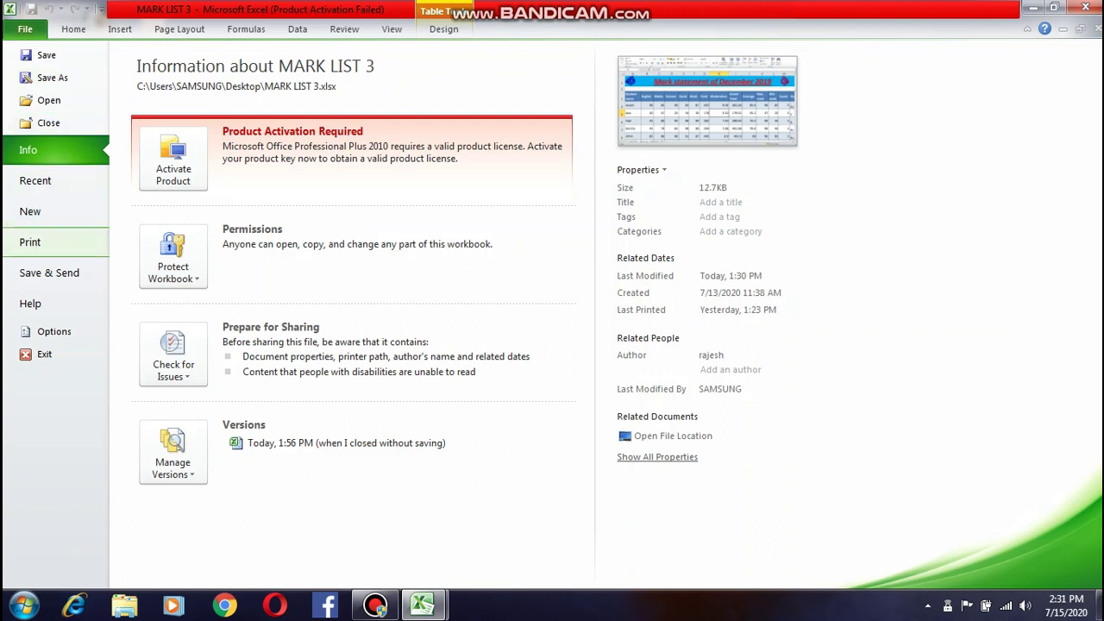
left_click(34, 242)
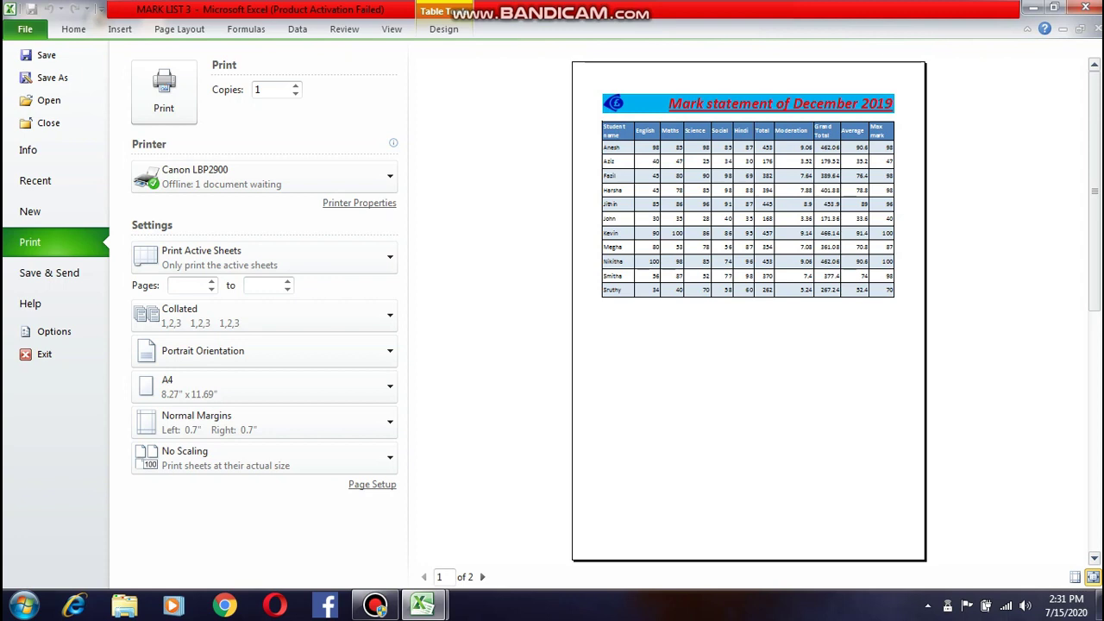
left_click(482, 576)
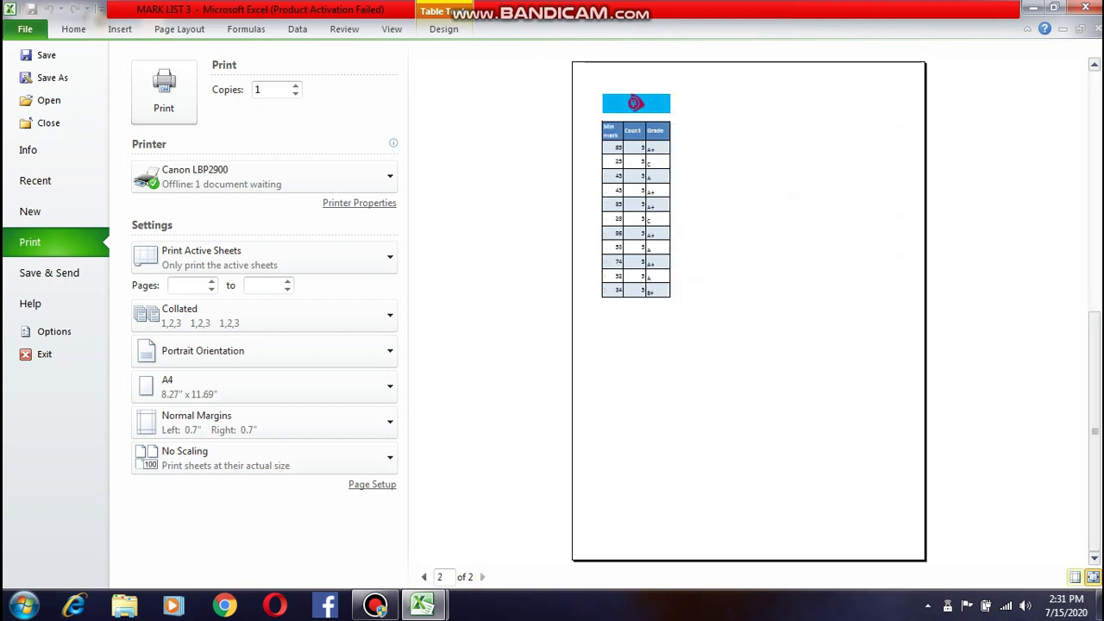
left_click(424, 576)
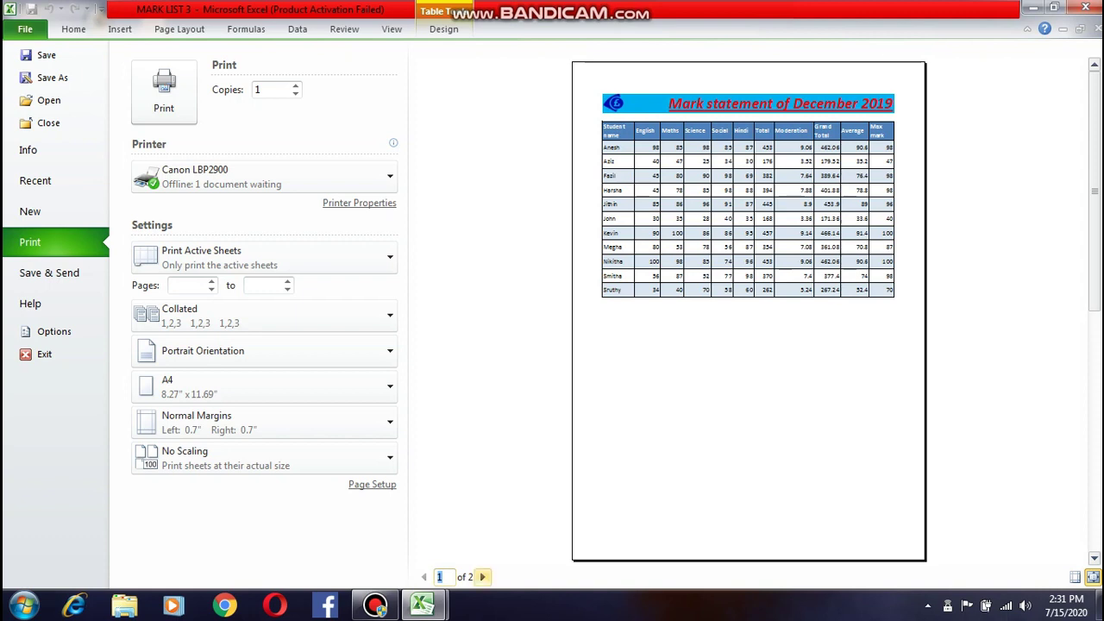
left_click(482, 578)
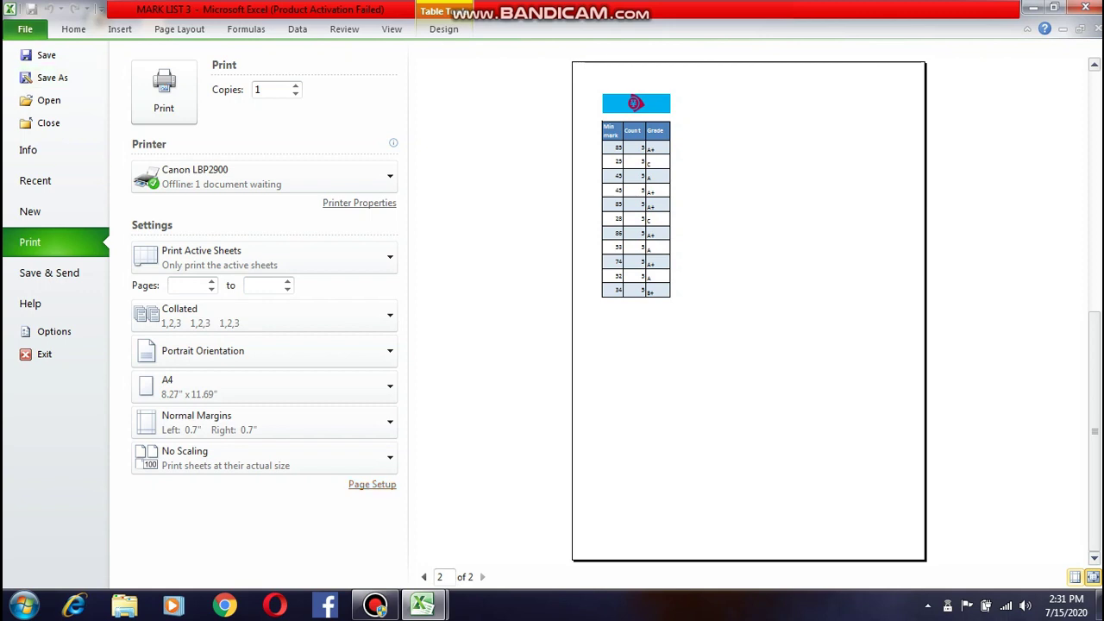
- Set the page orientation to Landscape in the page setup
left_click(372, 484)
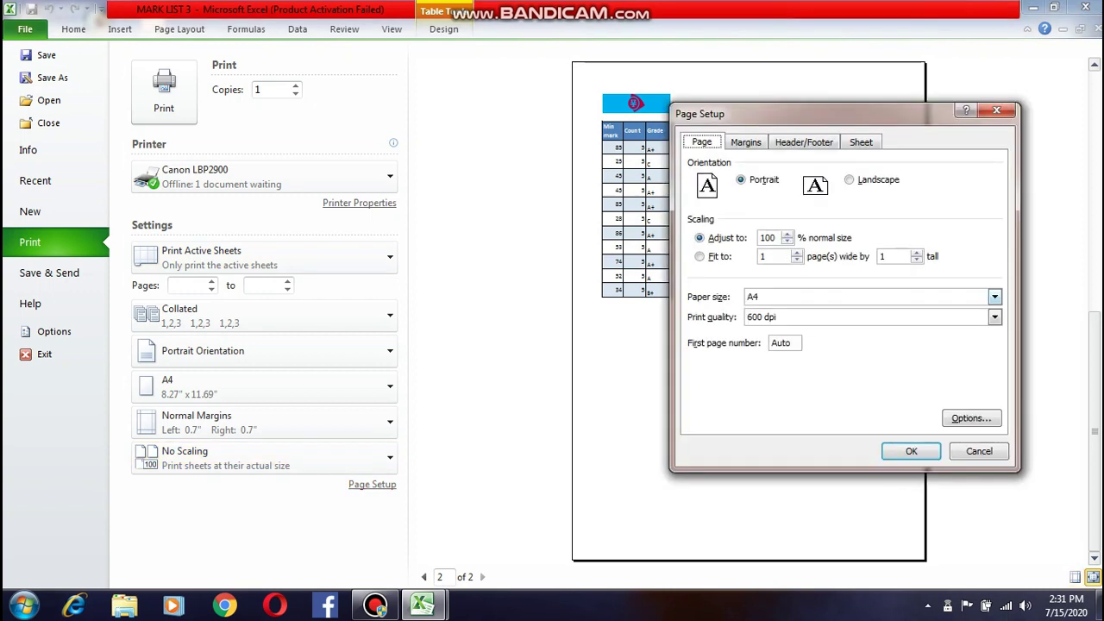
left_click(850, 179)
left_click(911, 451)
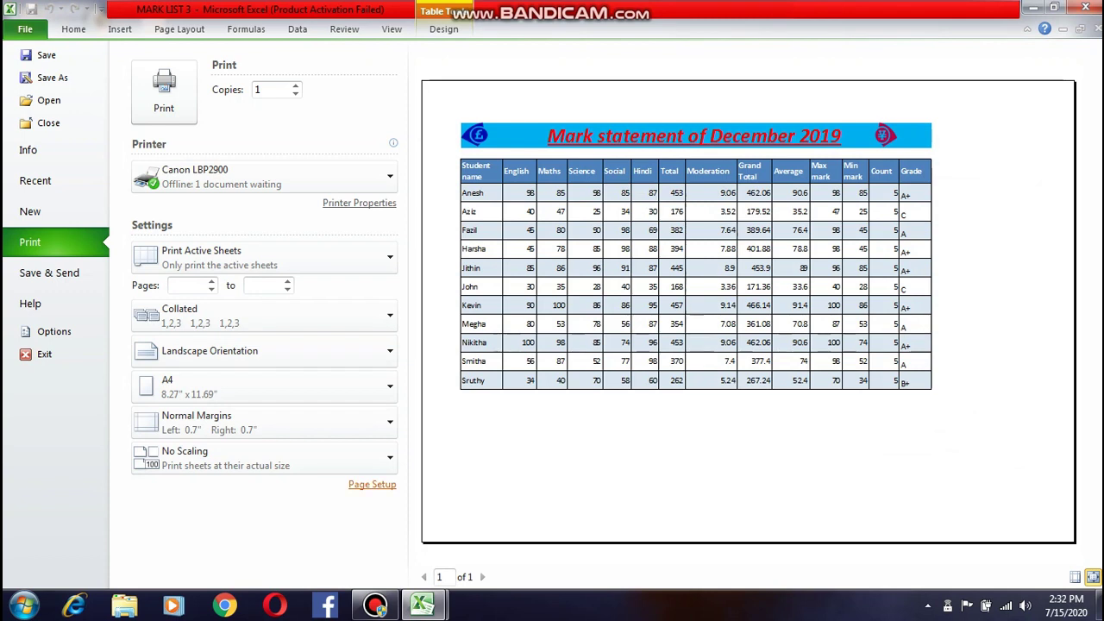
- Centre the mark list on the printed page both horizontally and vertically
left_click(371, 485)
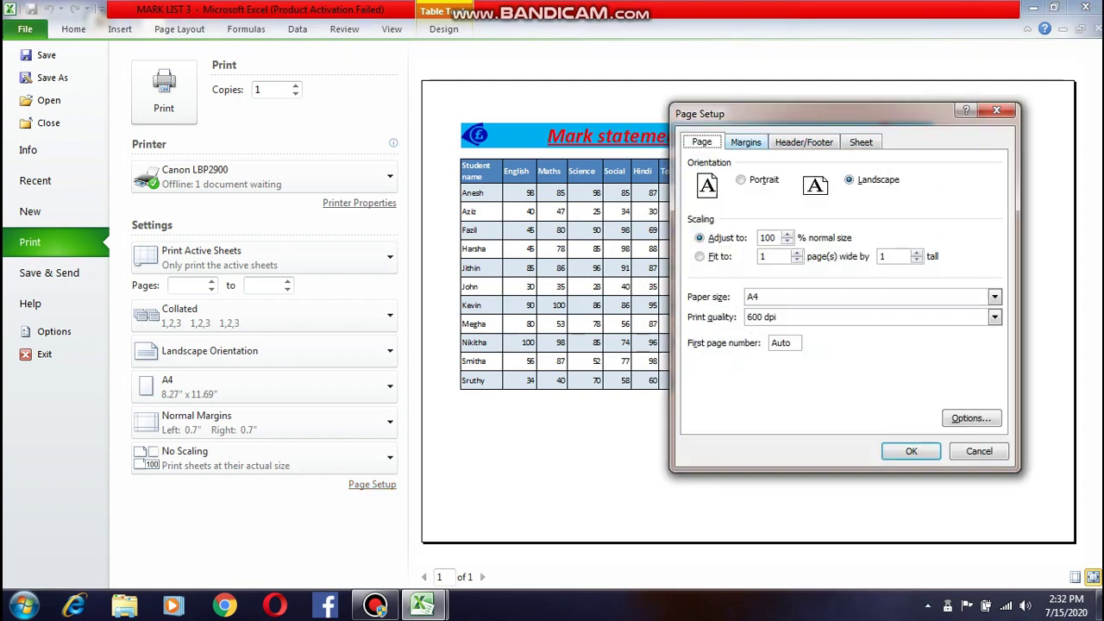
left_click(746, 143)
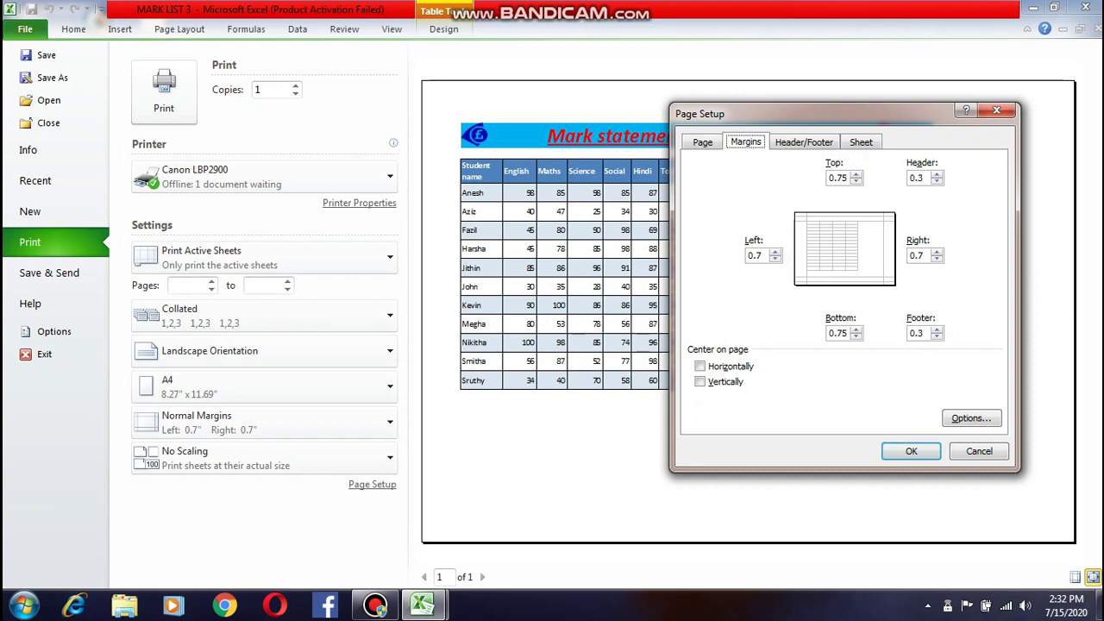
left_click(699, 365)
left_click(911, 452)
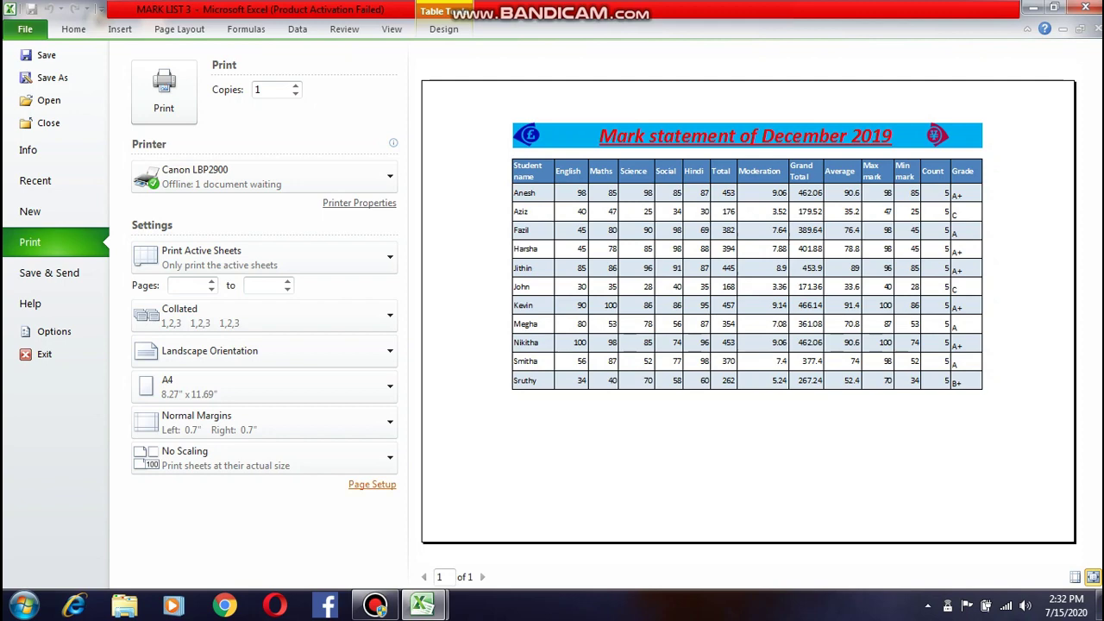
left_click(372, 484)
left_click(746, 143)
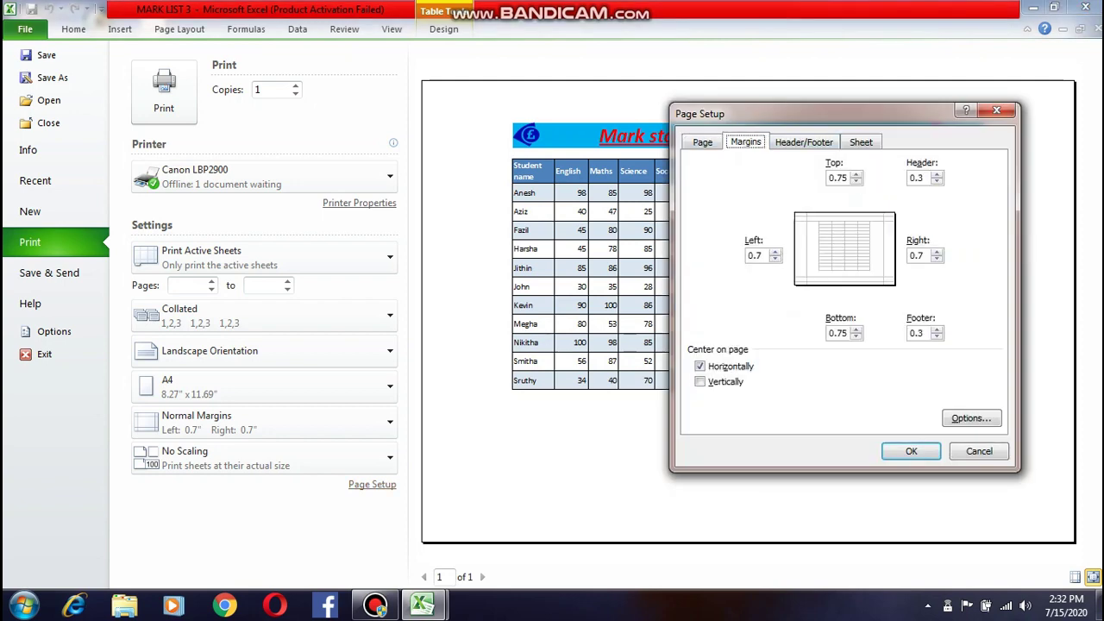
key("alt+v")
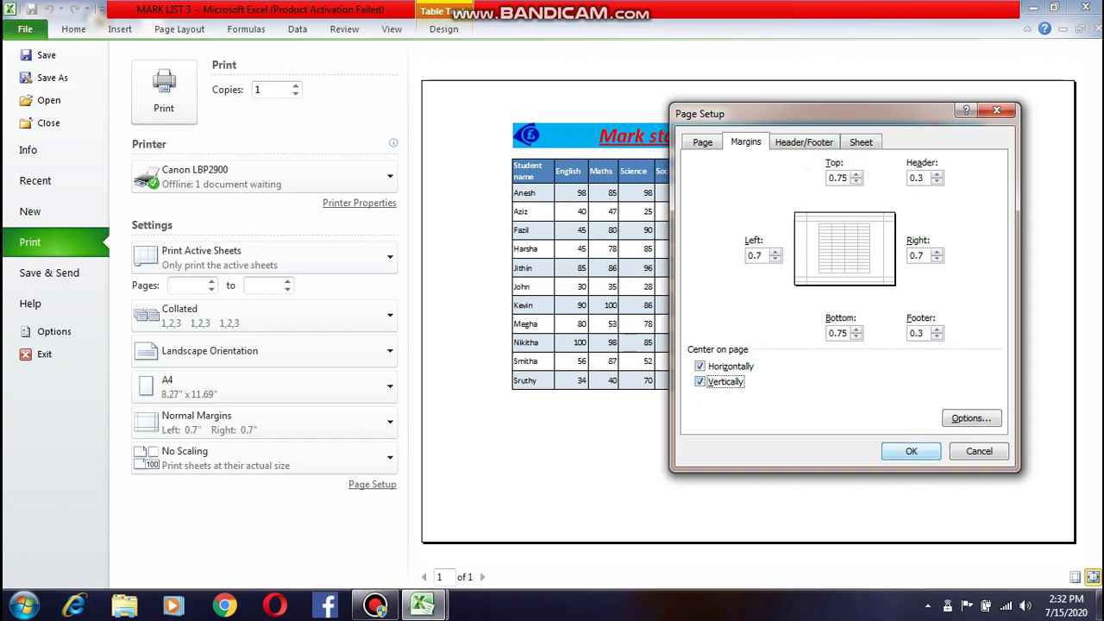
key("Return")
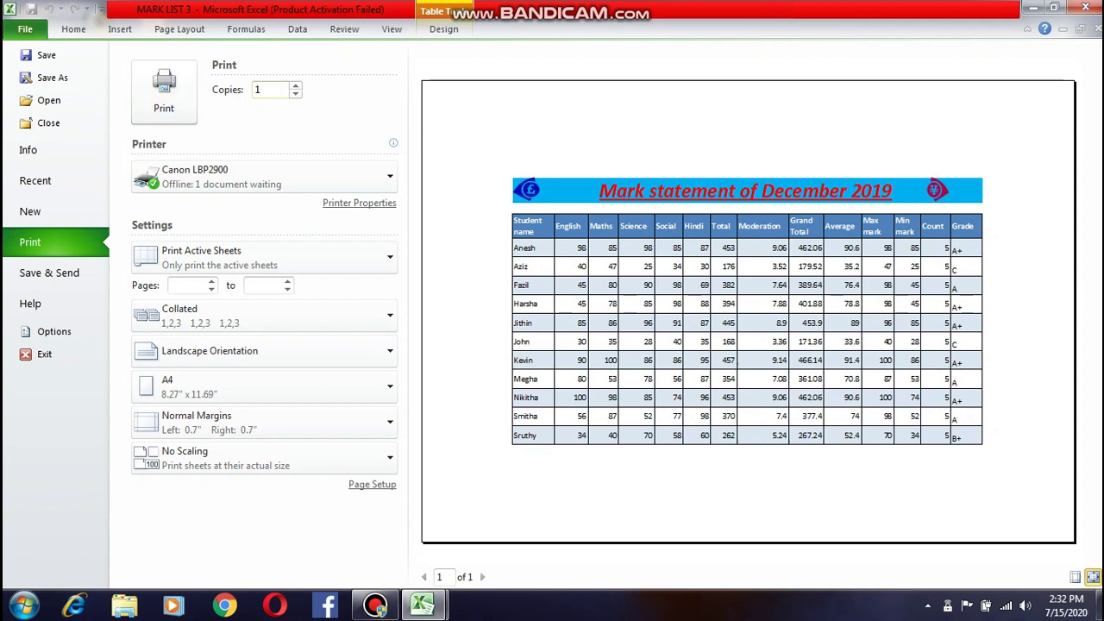
- Set the print range to pages 1 to 1
left_click(270, 89)
left_click(187, 285)
type("1")
left_click(263, 285)
type("10")
left_click_drag(260, 285, 244, 285)
key("BackSpace")
type("1")
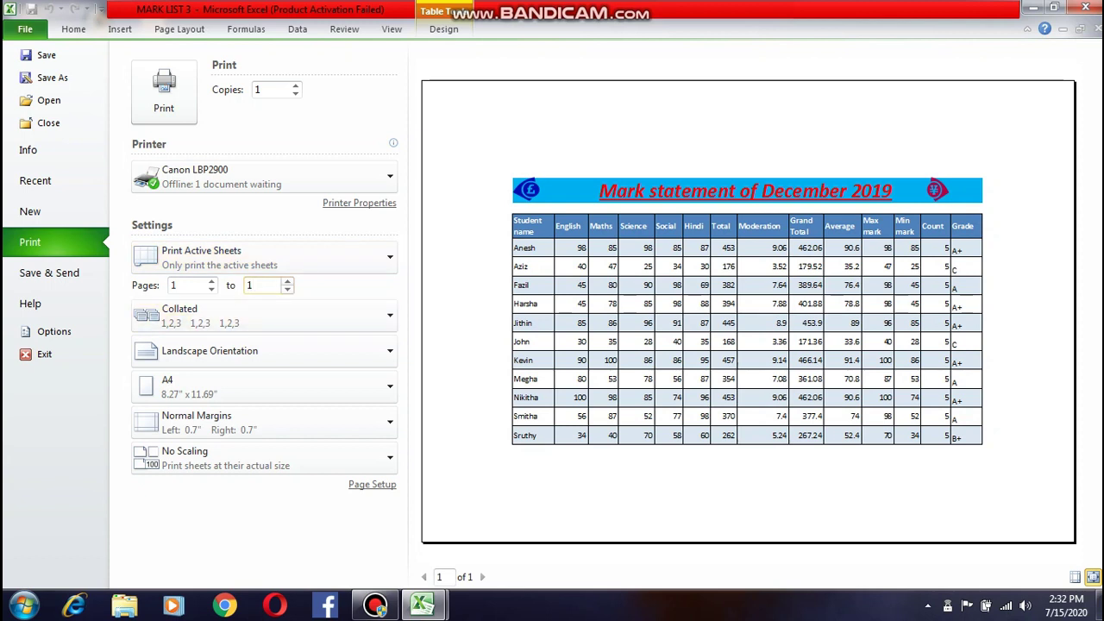